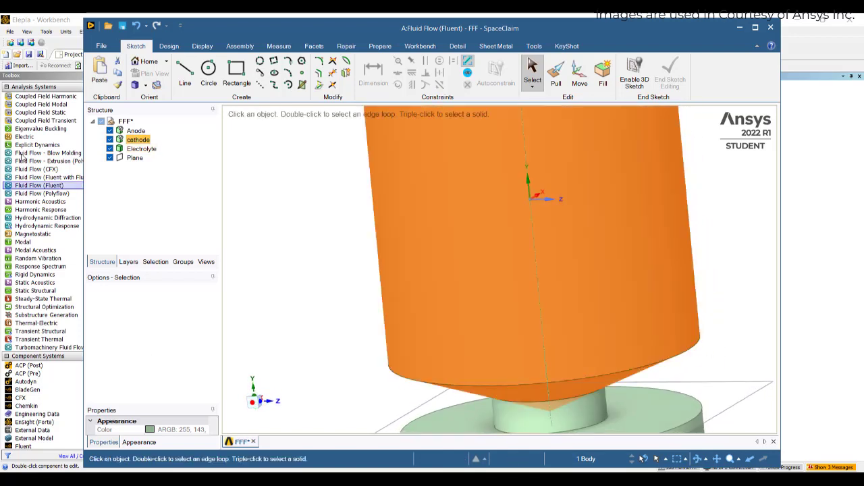
Hide the cathode and Anode bodies and select the Electrolyte body.
{"action": "left_click", "coordinate": [112, 133]}
{"action": "left_click", "coordinate": [110, 130]}
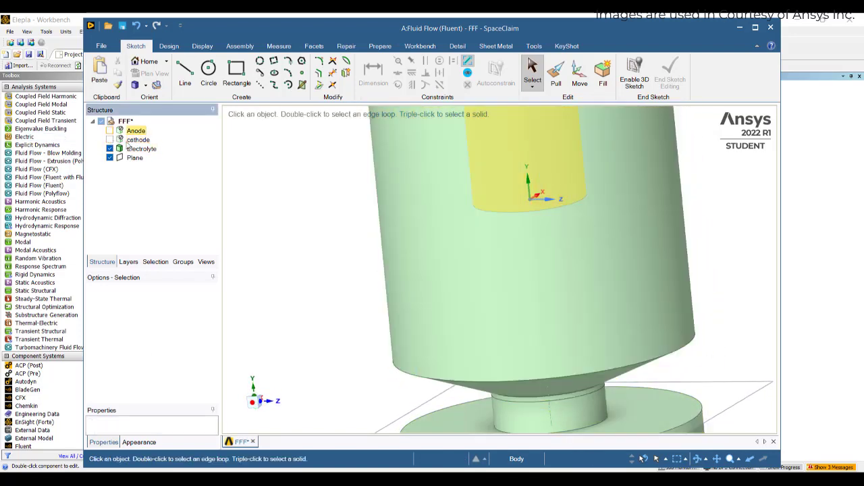
{"action": "left_click", "coordinate": [141, 148]}
{"action": "scroll", "coordinate": [477, 241], "scroll_direction": "down", "scroll_amount": 5}
{"action": "scroll", "coordinate": [466, 201], "scroll_direction": "up", "scroll_amount": 5}
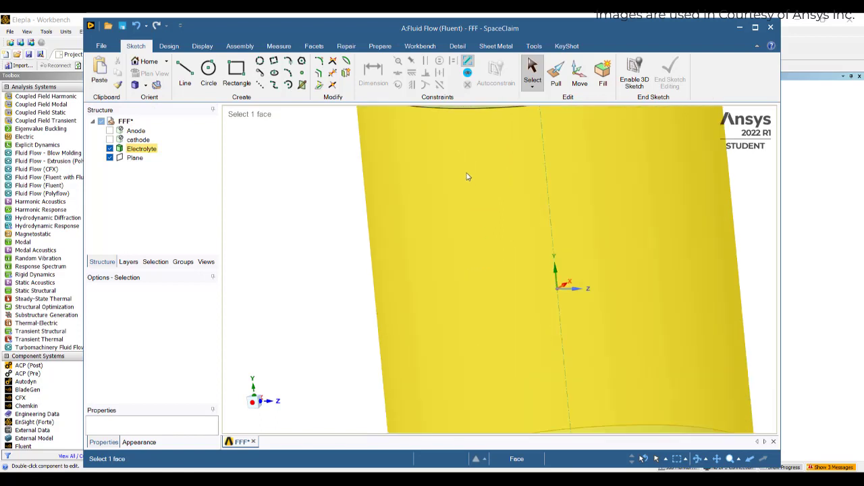
Examine the Electrolyte's outer cylindrical wall, the tapered face beneath it and the short band around the neck.
{"action": "left_click", "coordinate": [508, 256]}
{"action": "scroll", "coordinate": [509, 263], "scroll_direction": "down", "scroll_amount": 5}
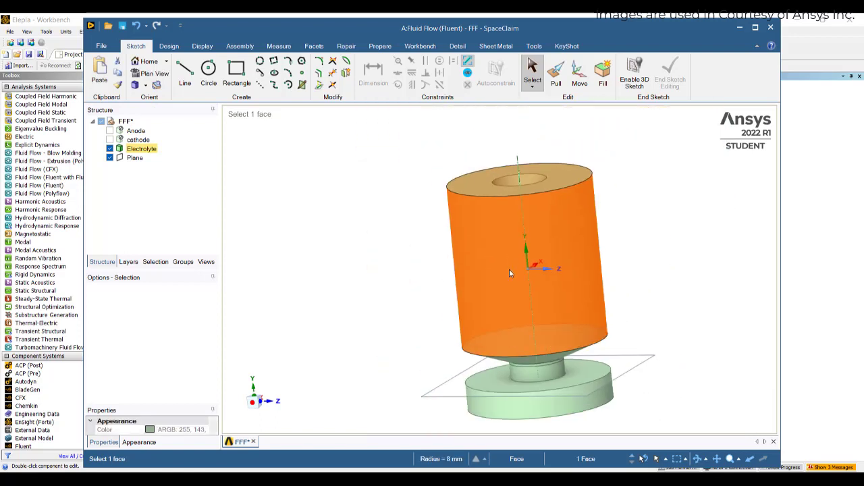
{"action": "middle_click_drag", "start_coordinate": [507, 258], "coordinate": [537, 267]}
{"action": "scroll", "coordinate": [544, 269], "scroll_direction": "up", "scroll_amount": 5}
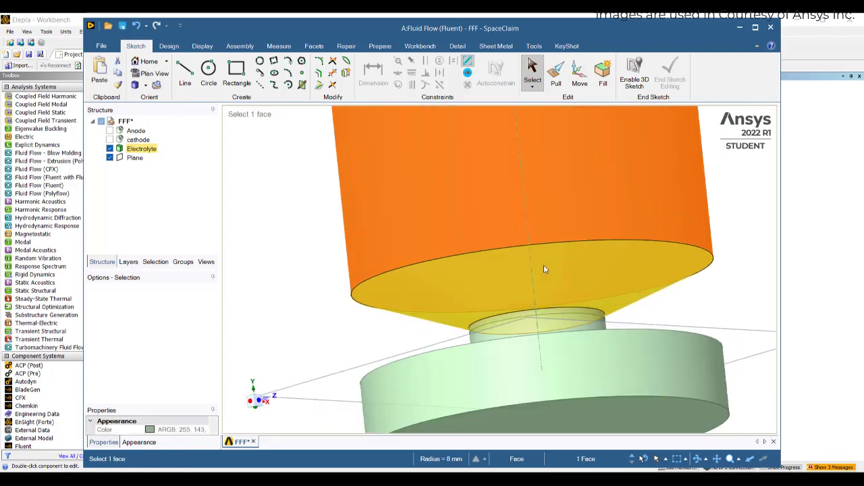
{"action": "scroll", "coordinate": [544, 269], "scroll_direction": "up", "scroll_amount": 3}
{"action": "left_click", "coordinate": [572, 320], "text": "ctrl"}
{"action": "left_click", "coordinate": [571, 345], "text": "ctrl"}
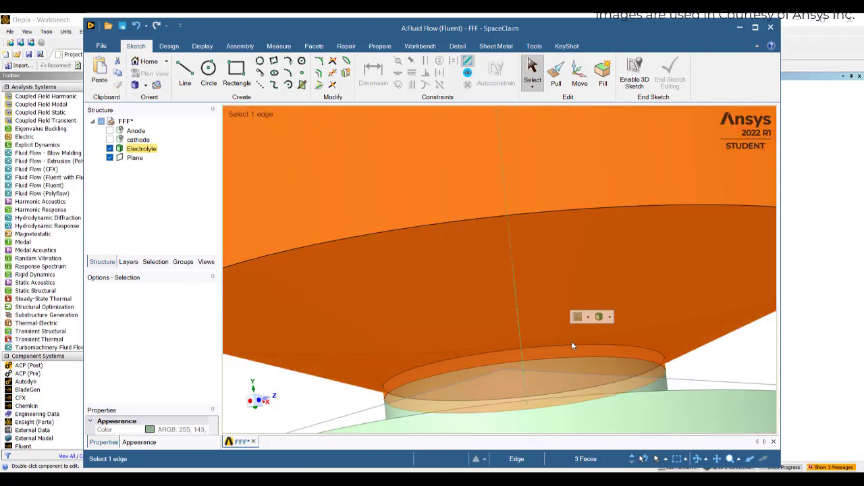
{"action": "scroll", "coordinate": [571, 346], "scroll_direction": "down", "scroll_amount": 5}
{"action": "middle_click_drag", "start_coordinate": [421, 322], "coordinate": [459, 338]}
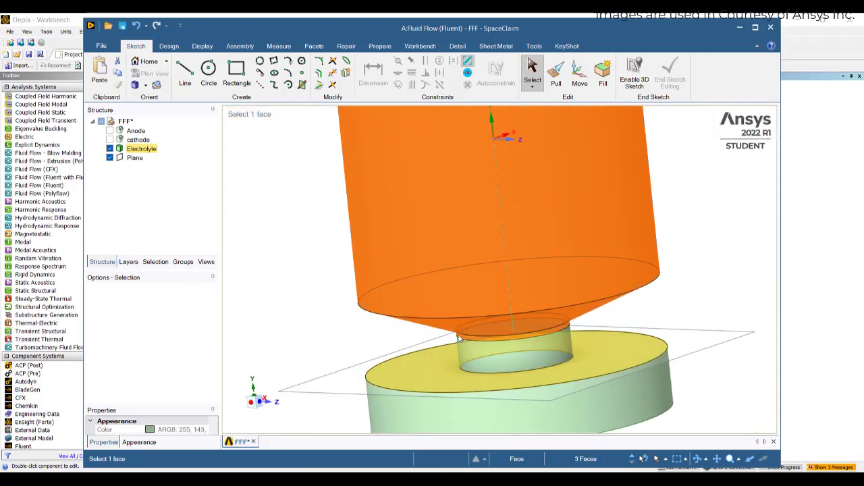
{"action": "scroll", "coordinate": [458, 338], "scroll_direction": "down", "scroll_amount": 5}
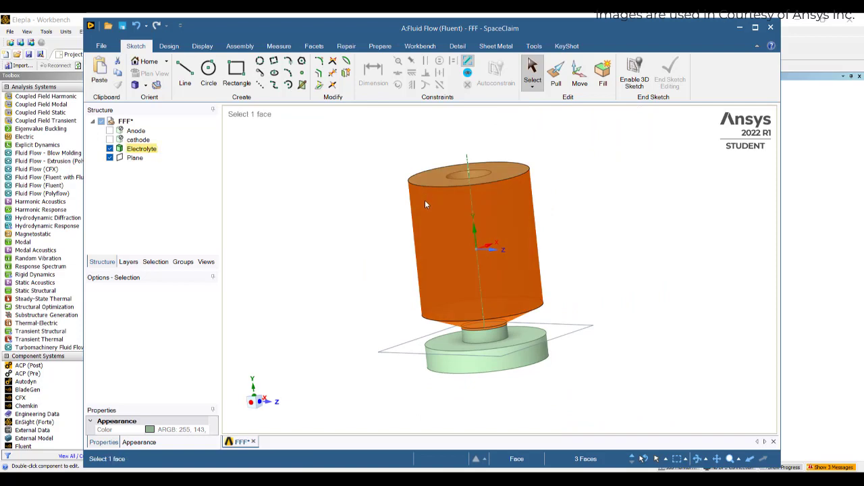
{"action": "scroll", "coordinate": [443, 179], "scroll_direction": "up", "scroll_amount": 3}
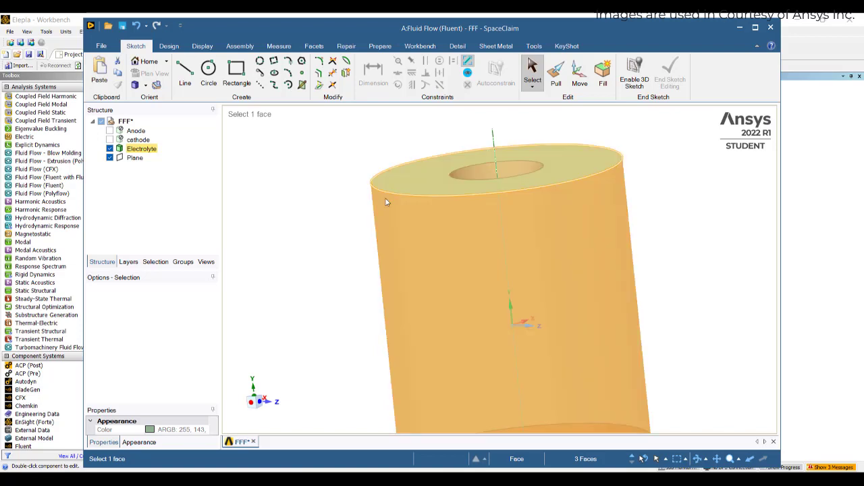
{"action": "scroll", "coordinate": [493, 201], "scroll_direction": "down", "scroll_amount": 5}
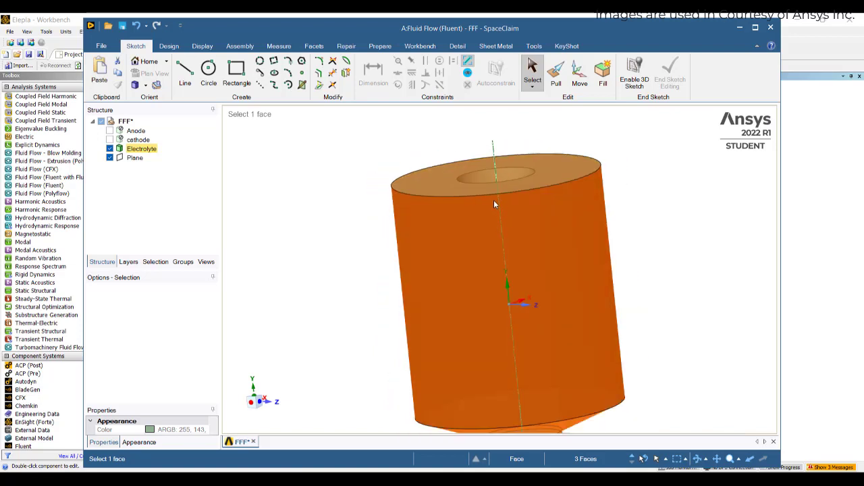
Inspect the whole Electrolyte body from below and above, and pick out its inner bore wall.
{"action": "middle_click_drag", "start_coordinate": [437, 159], "coordinate": [466, 138]}
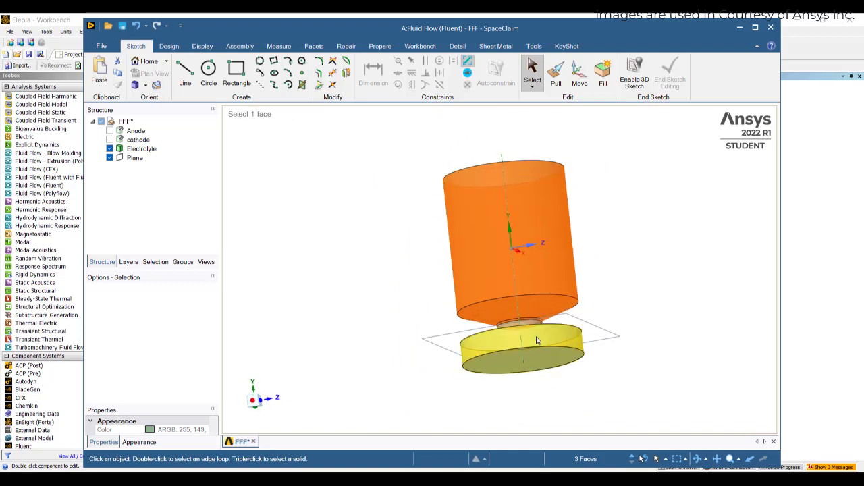
{"action": "left_click", "coordinate": [536, 336]}
{"action": "middle_click_drag", "start_coordinate": [542, 335], "coordinate": [551, 370]}
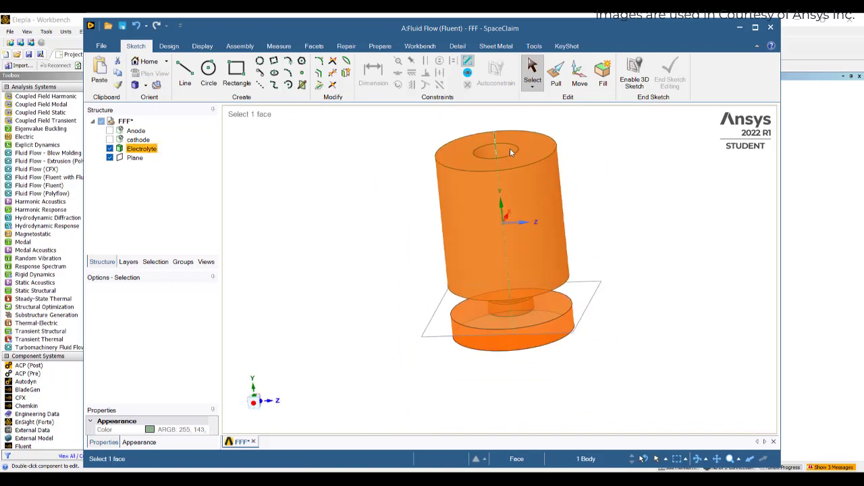
{"action": "scroll", "coordinate": [510, 148], "scroll_direction": "up", "scroll_amount": 4}
{"action": "left_click", "coordinate": [491, 154]}
{"action": "key", "text": "Escape"}
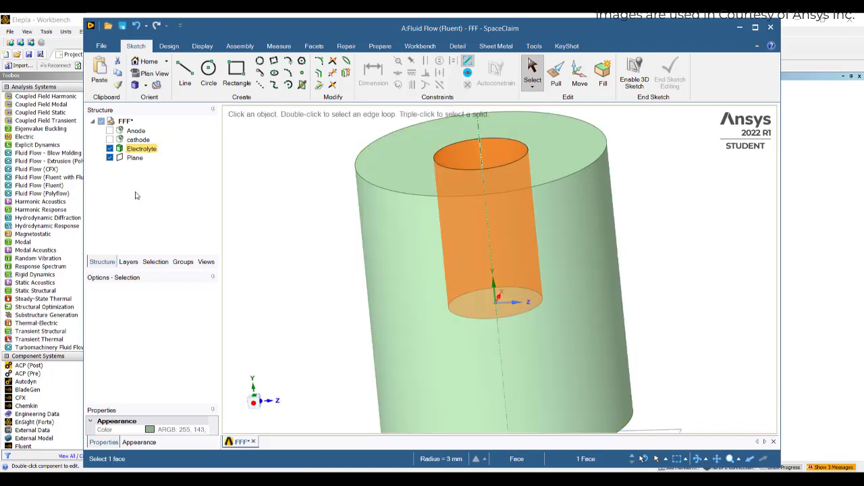
Review which faces belong to the Cathodewall, Anodewall and Containerwall named selections.
{"action": "left_click", "coordinate": [183, 261]}
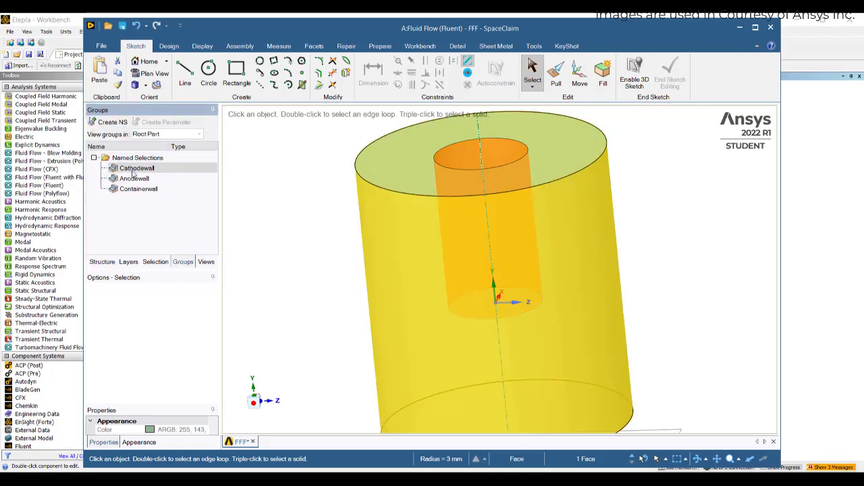
{"action": "left_click", "coordinate": [136, 168]}
{"action": "middle_click_drag", "start_coordinate": [313, 245], "coordinate": [328, 212]}
{"action": "left_click", "coordinate": [134, 179]}
{"action": "middle_click_drag", "start_coordinate": [417, 166], "coordinate": [378, 230]}
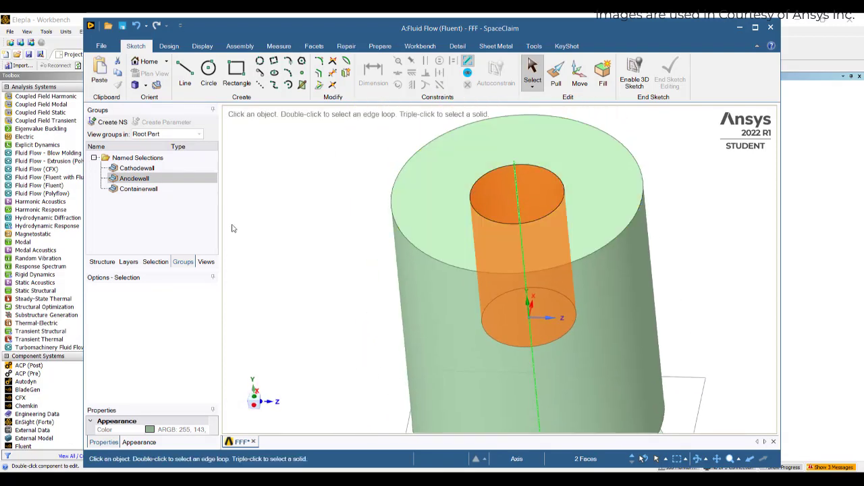
{"action": "left_click", "coordinate": [199, 189]}
{"action": "middle_click_drag", "start_coordinate": [317, 231], "coordinate": [527, 270]}
{"action": "middle_click_drag", "start_coordinate": [582, 289], "coordinate": [564, 300], "text": "ctrl"}
{"action": "scroll", "coordinate": [439, 202], "scroll_direction": "down", "scroll_amount": 5}
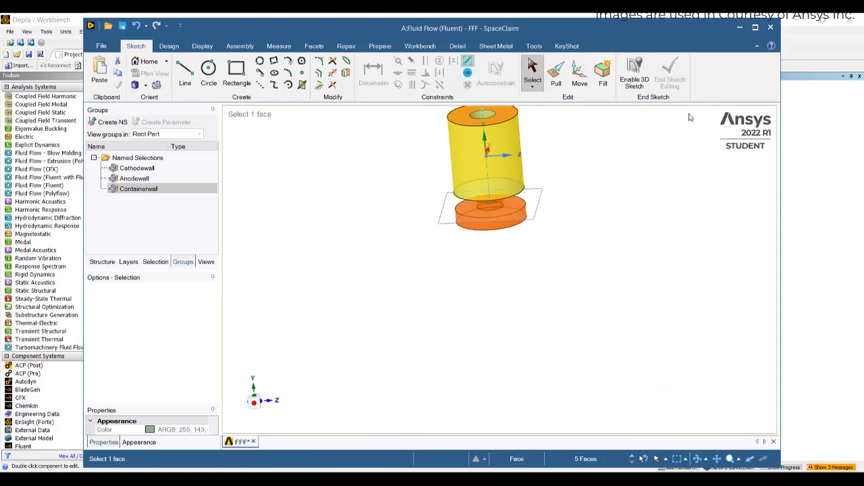
In Workbench, add a second Fluid Flow (Fluent) system sharing the existing geometry, and open its mesh for editing.
{"action": "left_click", "coordinate": [740, 29]}
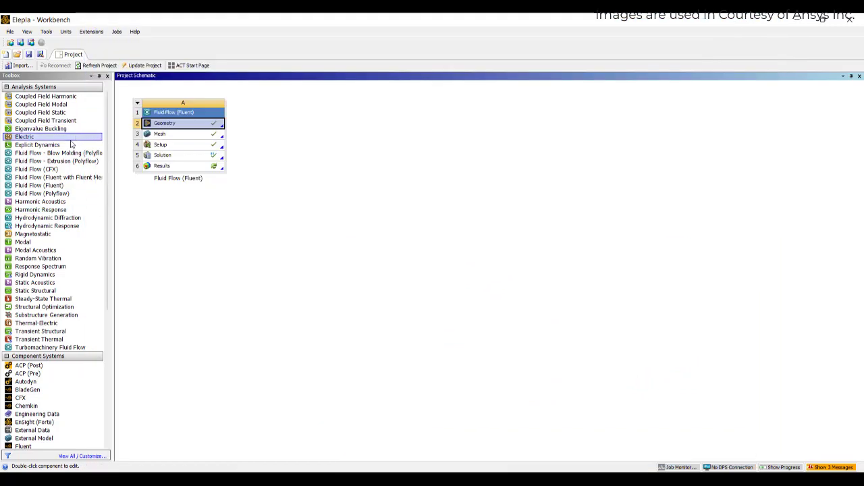
{"action": "left_click_drag", "start_coordinate": [57, 186], "coordinate": [209, 124]}
{"action": "double_click", "coordinate": [303, 137]}
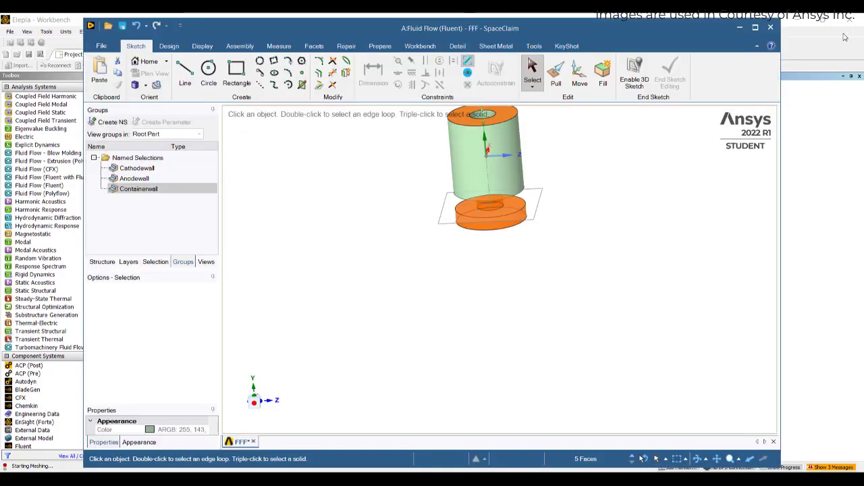
{"action": "left_click", "coordinate": [771, 28]}
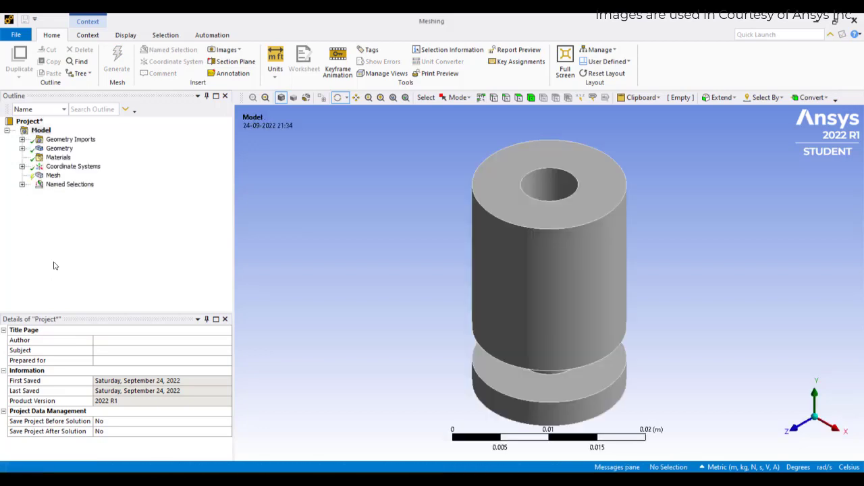
Set the mesh element size to 0.0005 m and generate the mesh.
{"action": "left_click", "coordinate": [55, 176]}
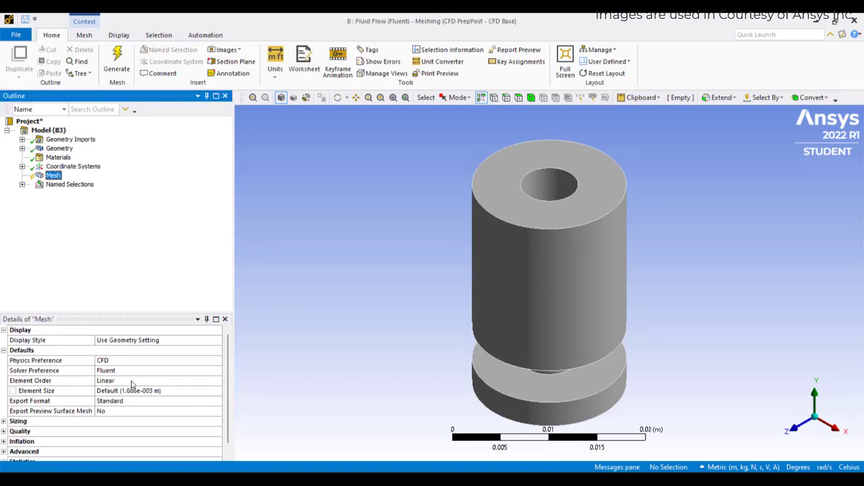
{"action": "left_click", "coordinate": [174, 390]}
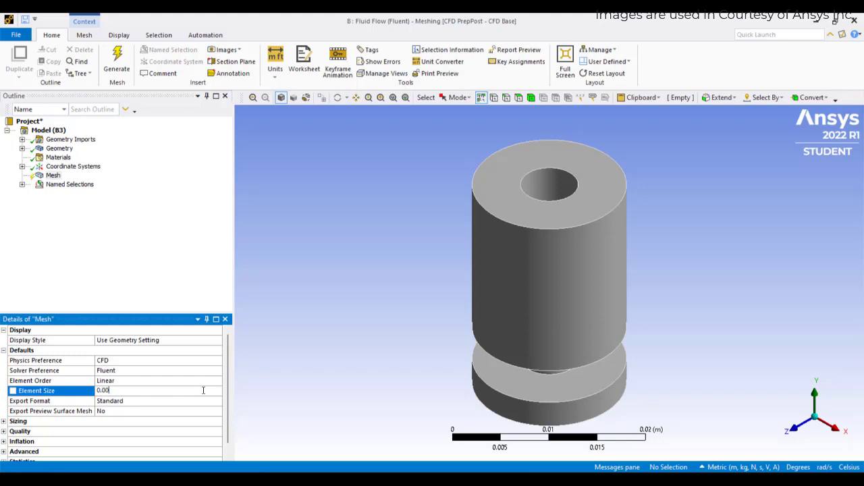
{"action": "type", "text": "0.0005"}
{"action": "key", "text": "Return"}
{"action": "left_click", "coordinate": [116, 67]}
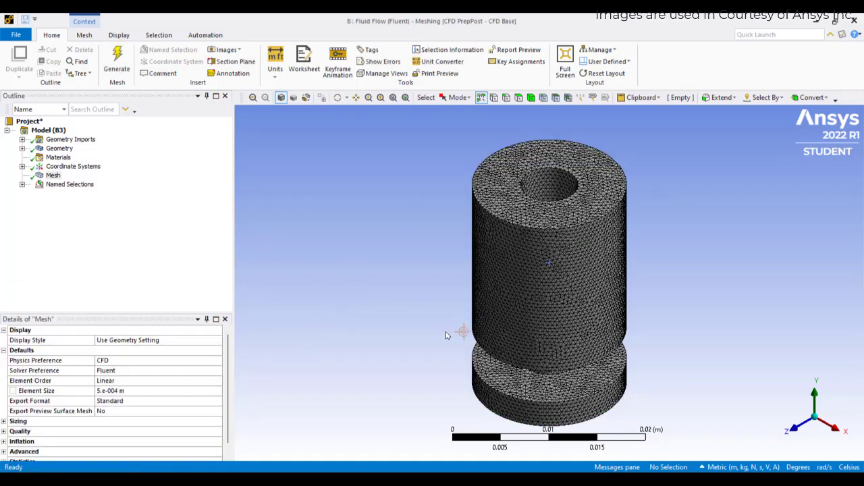
{"action": "middle_click_drag", "start_coordinate": [446, 336], "coordinate": [488, 359]}
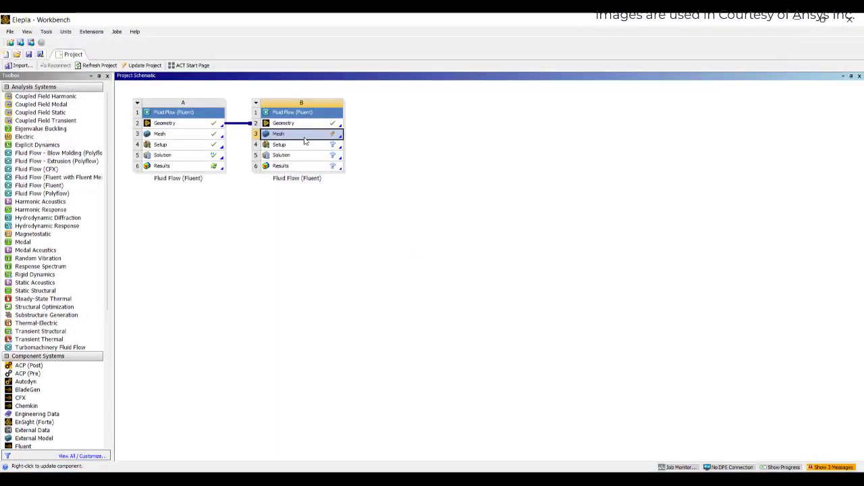
Update the second system's mesh in Workbench and launch its setup in Fluent with double precision and 4 solver processes.
{"action": "right_click", "coordinate": [304, 140]}
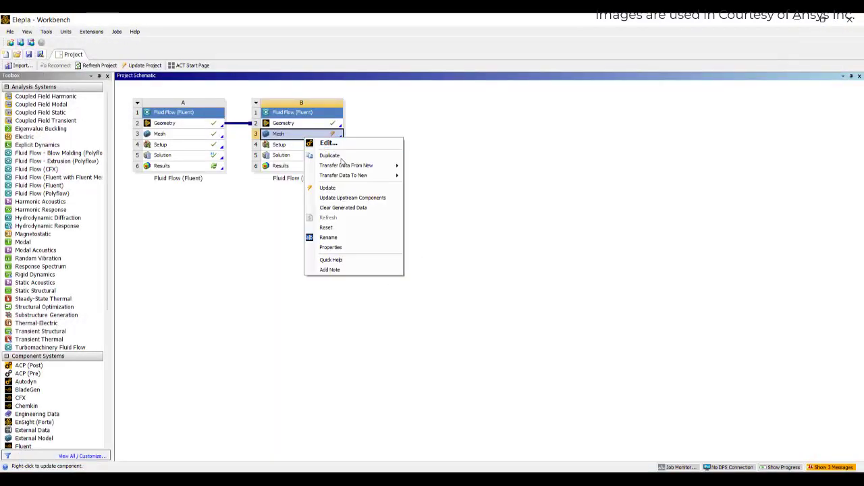
{"action": "left_click", "coordinate": [324, 185]}
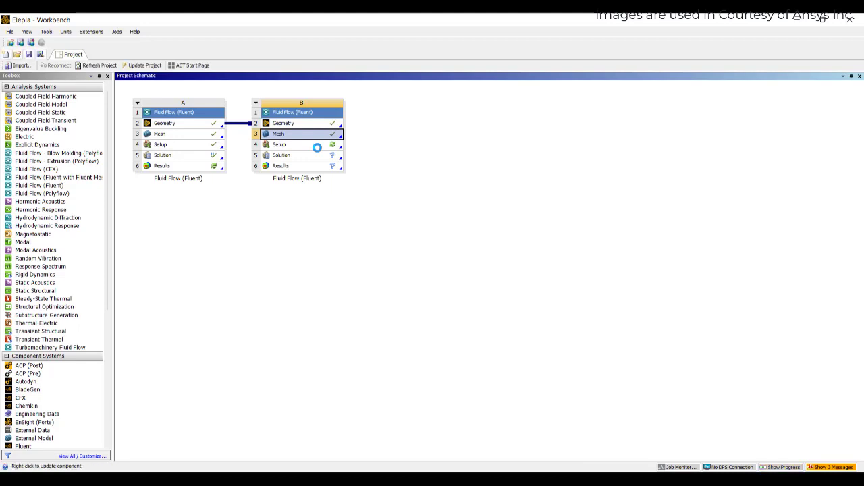
{"action": "double_click", "coordinate": [317, 146]}
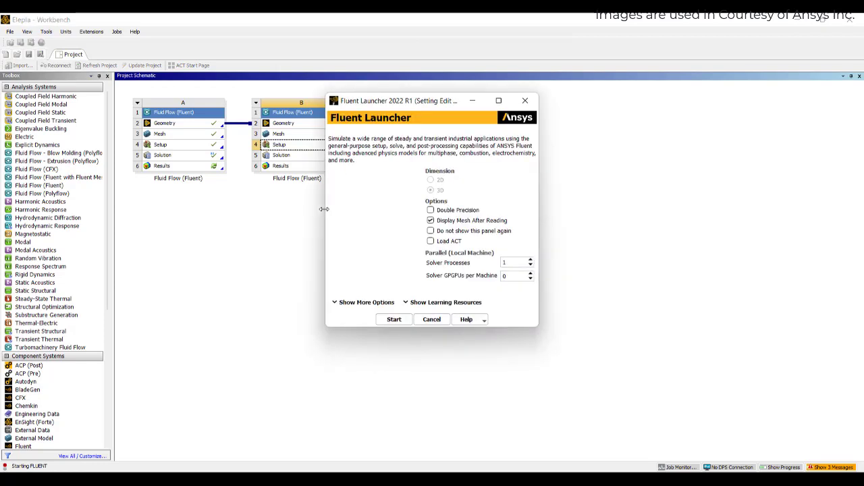
{"action": "left_click", "coordinate": [466, 213]}
{"action": "double_click", "coordinate": [514, 262]}
{"action": "type", "text": "4"}
{"action": "left_click", "coordinate": [394, 319]}
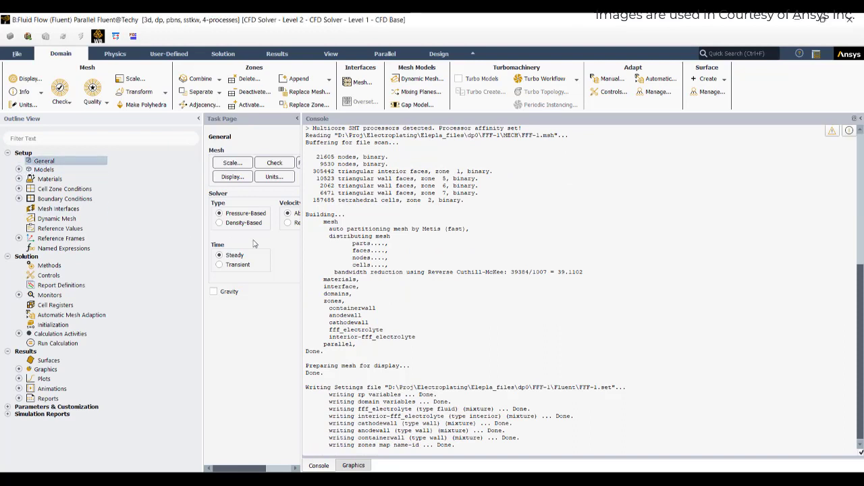
Make the solver transient and enable gravity with a Y acceleration of -9.81 m/s².
{"action": "left_click", "coordinate": [233, 264]}
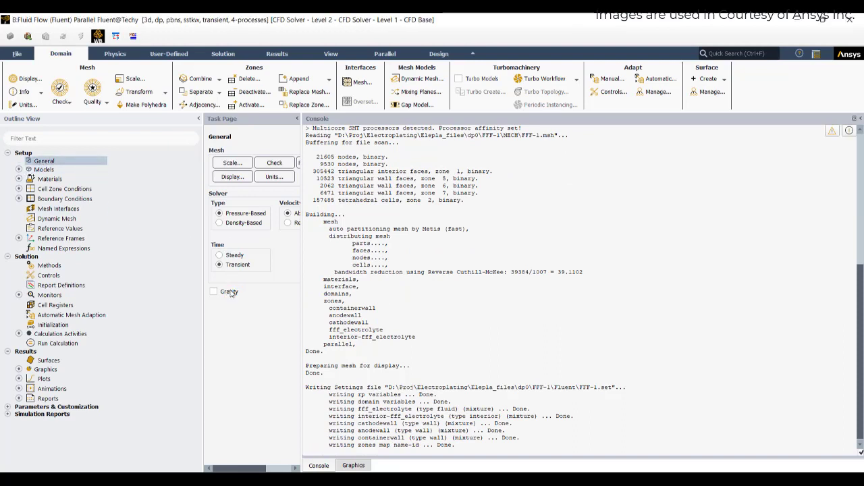
{"action": "left_click", "coordinate": [229, 292]}
{"action": "left_click", "coordinate": [256, 327]}
{"action": "type", "text": "-"}
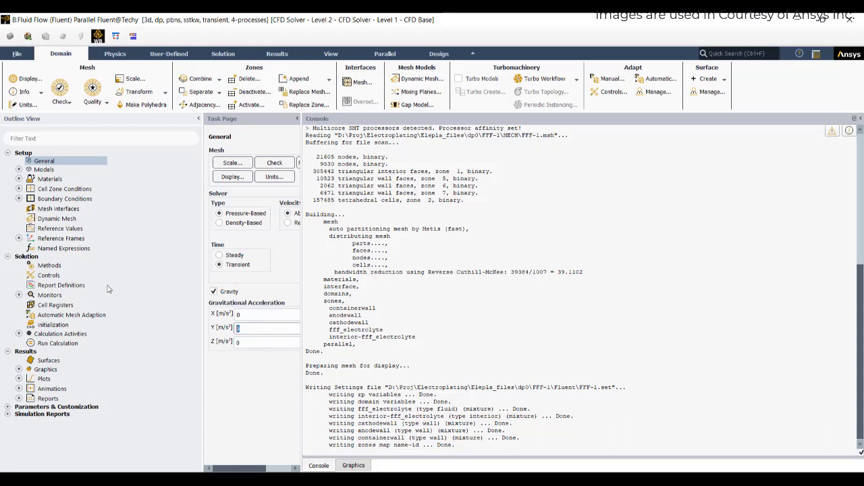
{"action": "type", "text": "9.81"}
Set the viscous model to Laminar.
{"action": "left_click", "coordinate": [18, 170]}
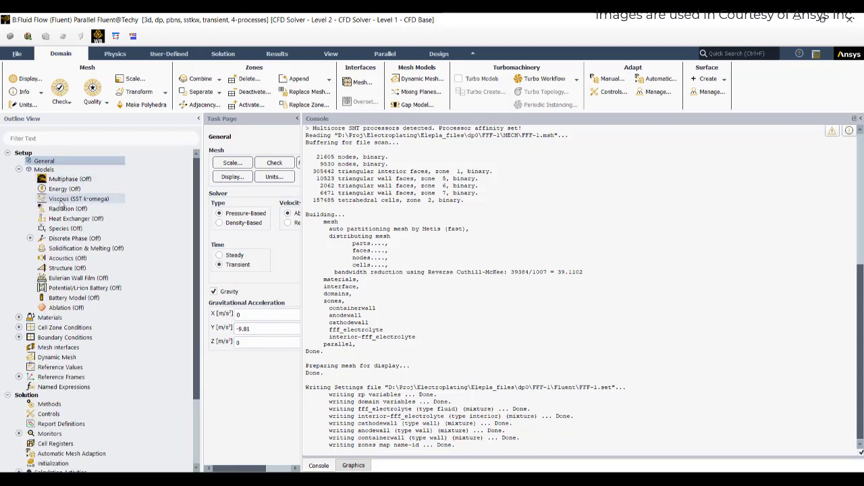
{"action": "double_click", "coordinate": [67, 228]}
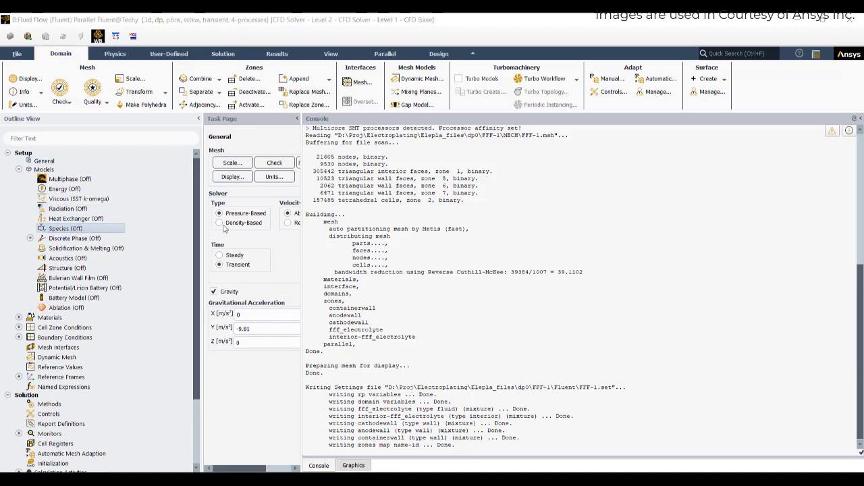
{"action": "left_click", "coordinate": [304, 248]}
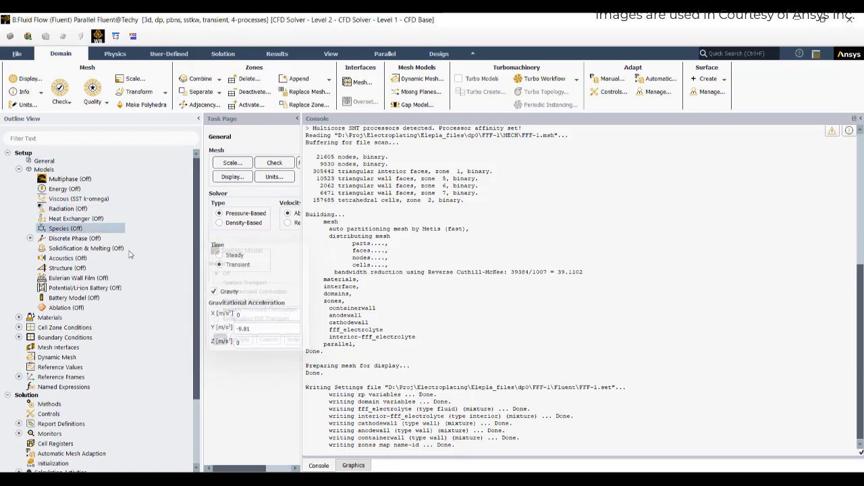
{"action": "left_click", "coordinate": [78, 198]}
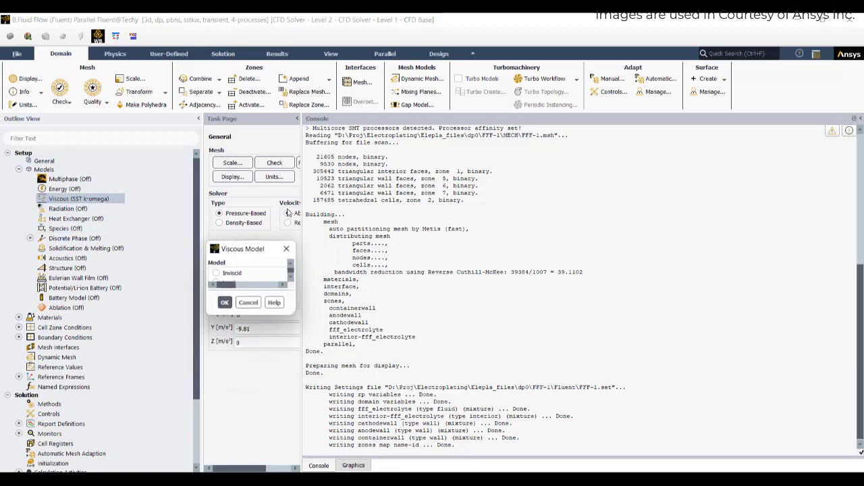
{"action": "left_click", "coordinate": [313, 124]}
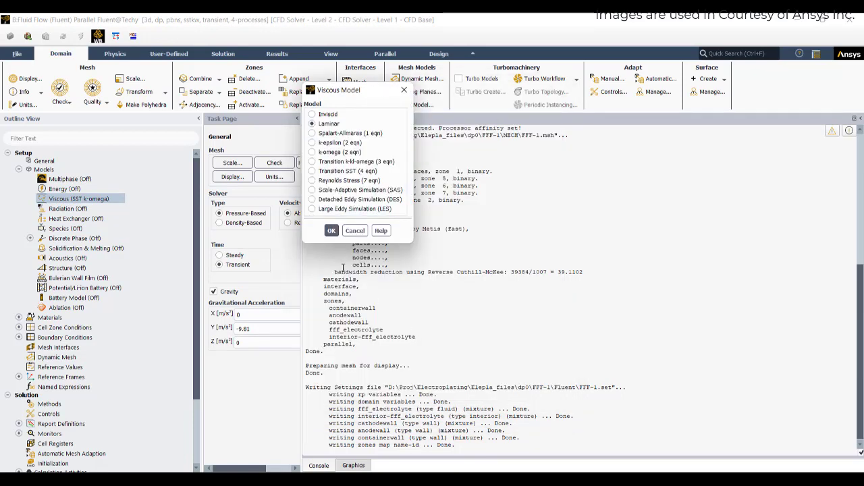
{"action": "left_click", "coordinate": [331, 231]}
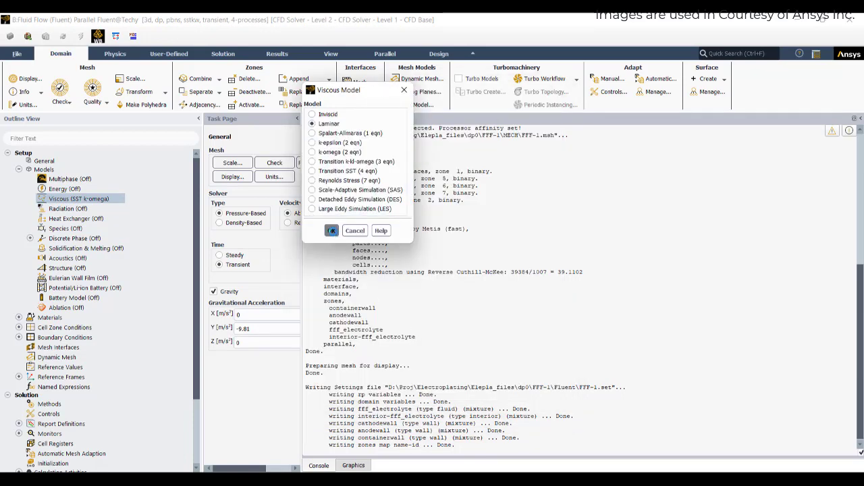
Enable the Species Transport model with Volumetric and Electrochemical reactions.
{"action": "double_click", "coordinate": [64, 231]}
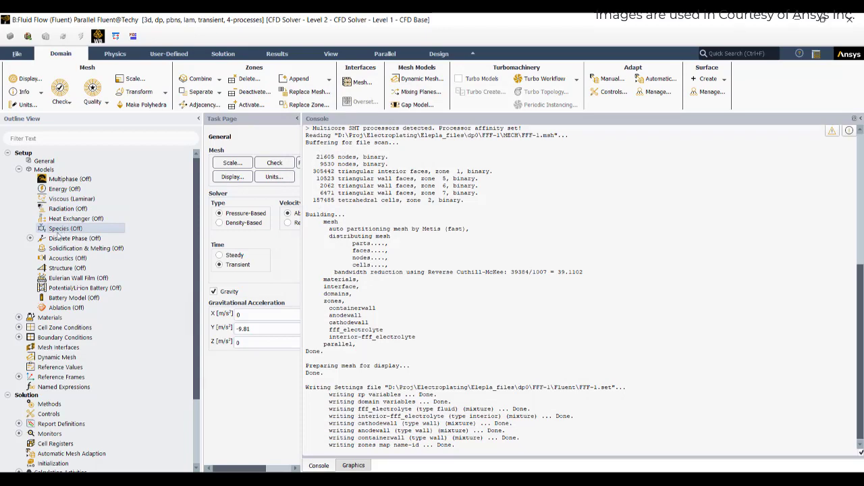
{"action": "left_click", "coordinate": [262, 282]}
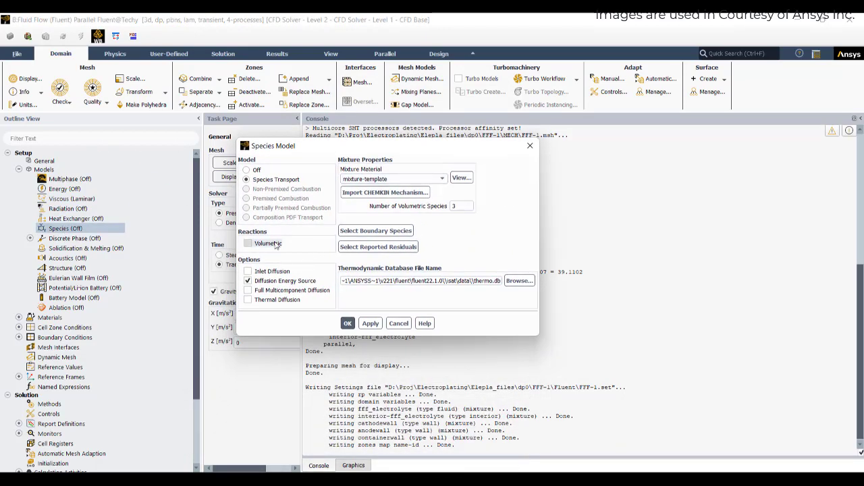
{"action": "left_click", "coordinate": [265, 243]}
{"action": "left_click", "coordinate": [275, 272]}
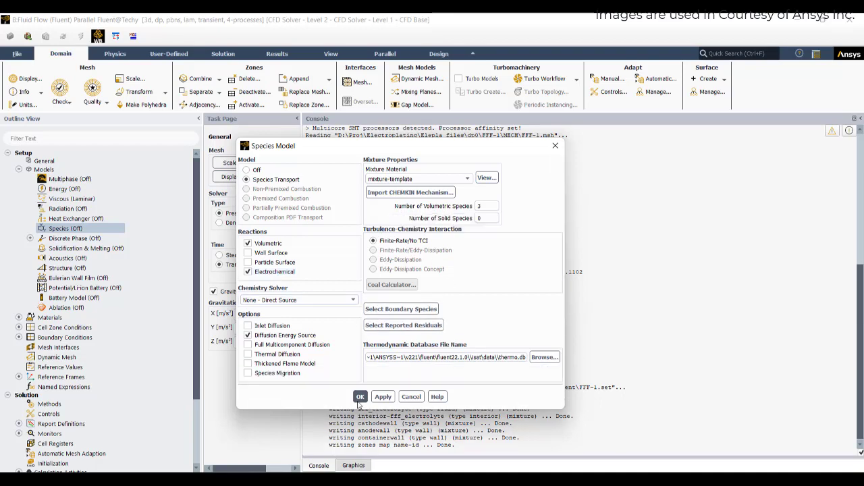
{"action": "left_click", "coordinate": [359, 397]}
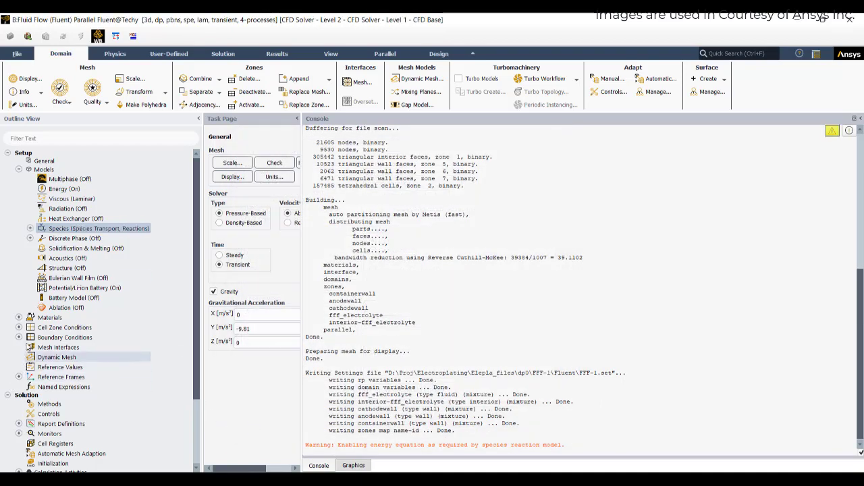
Examine the materials defined in the case and the species that make up the mixture-template material.
{"action": "left_click", "coordinate": [19, 317]}
{"action": "double_click", "coordinate": [57, 347]}
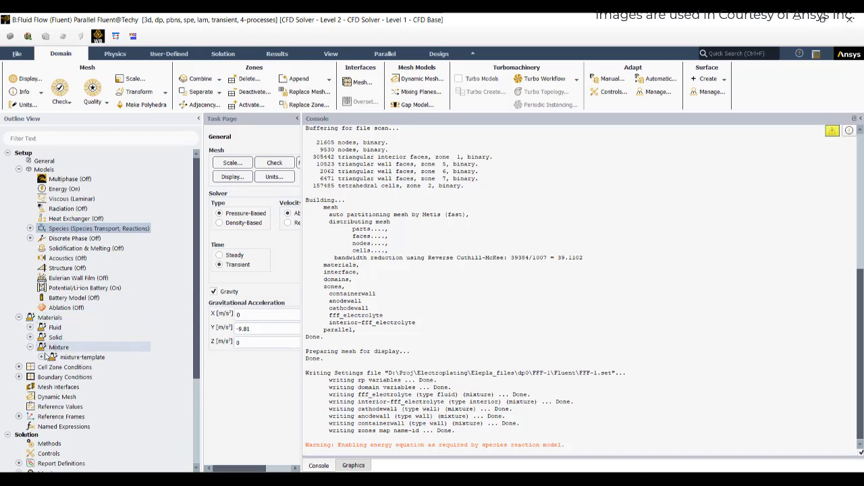
{"action": "left_click", "coordinate": [42, 356]}
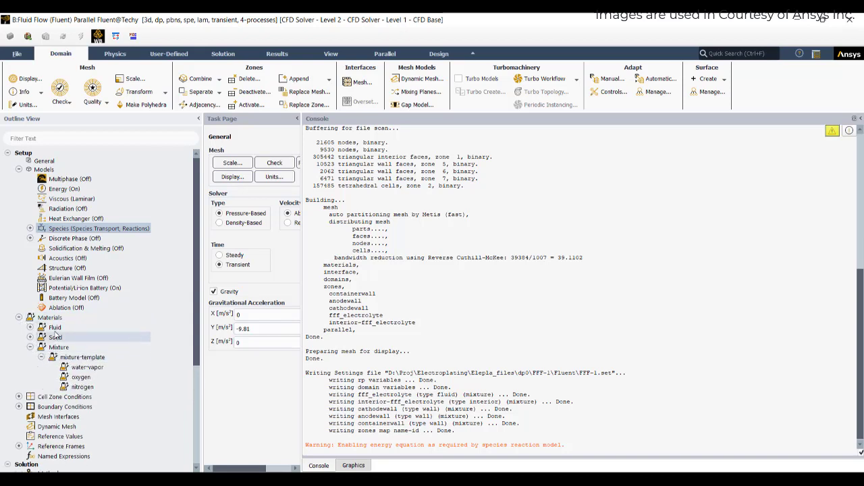
{"action": "double_click", "coordinate": [51, 318]}
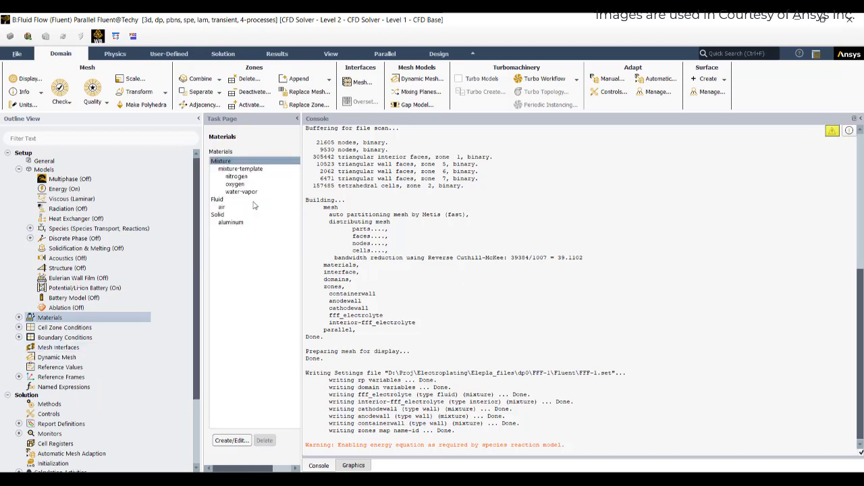
{"action": "left_click", "coordinate": [235, 440]}
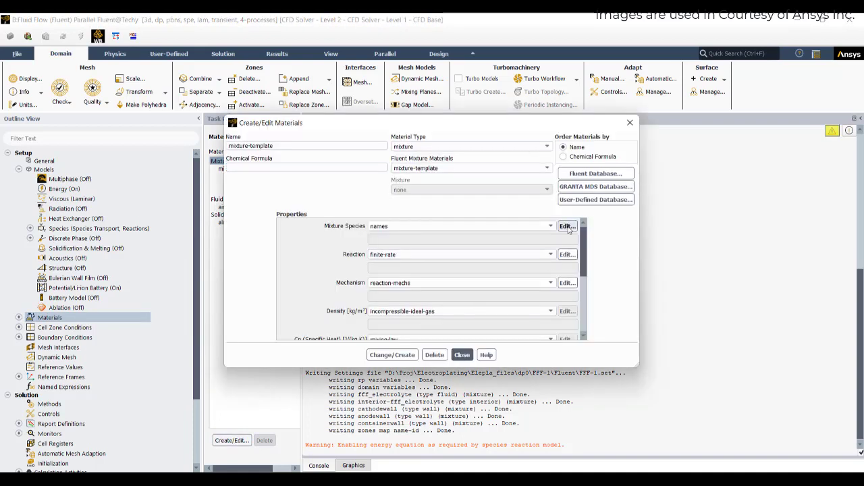
{"action": "left_click", "coordinate": [566, 227]}
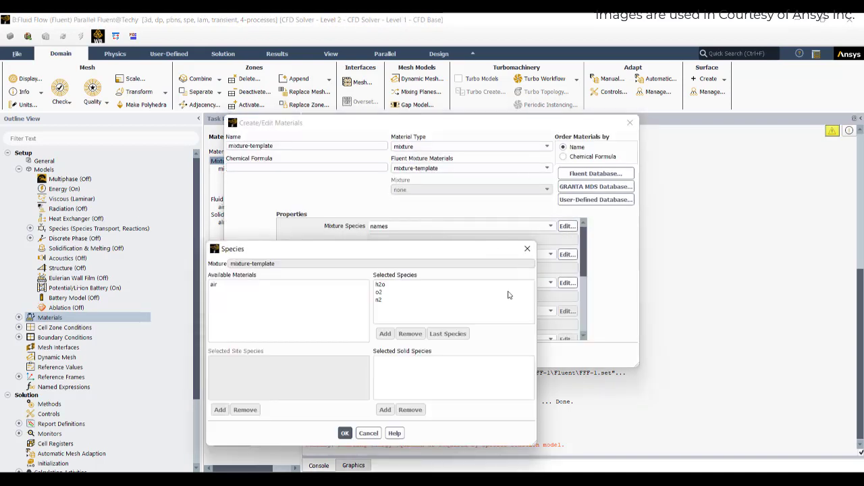
{"action": "left_click", "coordinate": [528, 248]}
Open the Fluent materials database and set its material type to fluid.
{"action": "left_click", "coordinate": [597, 175]}
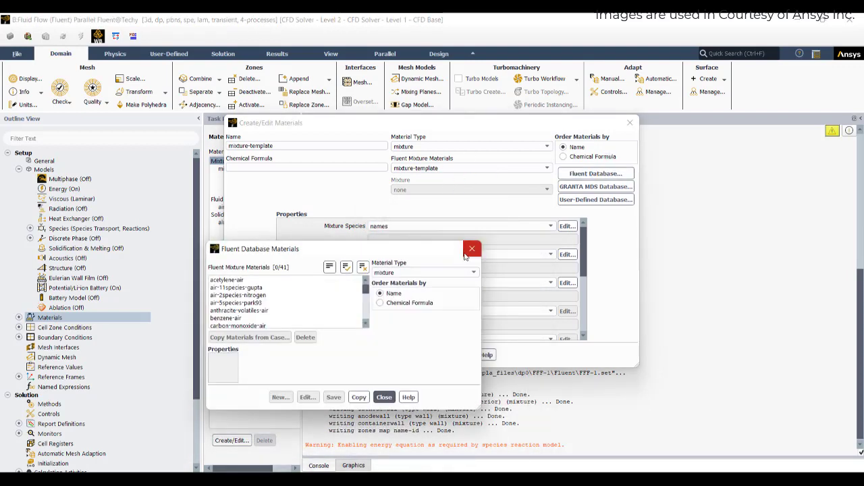
{"action": "left_click", "coordinate": [390, 274]}
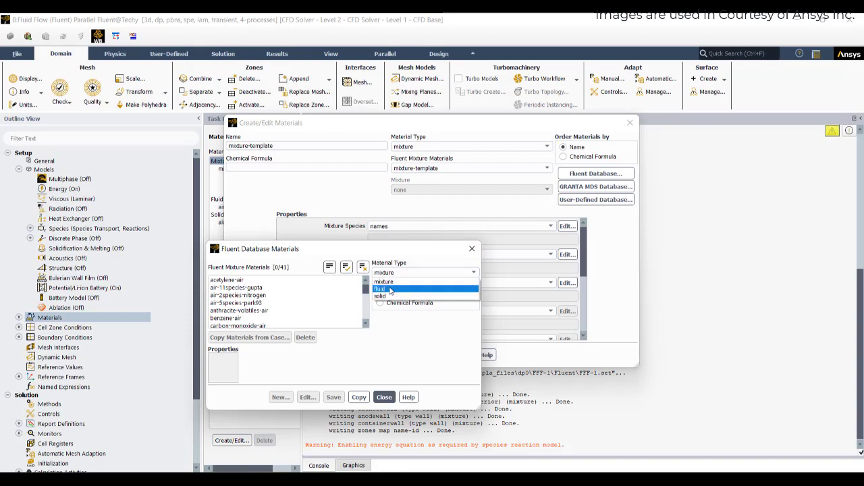
{"action": "left_click", "coordinate": [391, 286]}
Look through the database's fluid materials from air through the dichloro compounds, leaving no material selected.
{"action": "scroll", "coordinate": [310, 305], "scroll_direction": "down", "scroll_amount": 10}
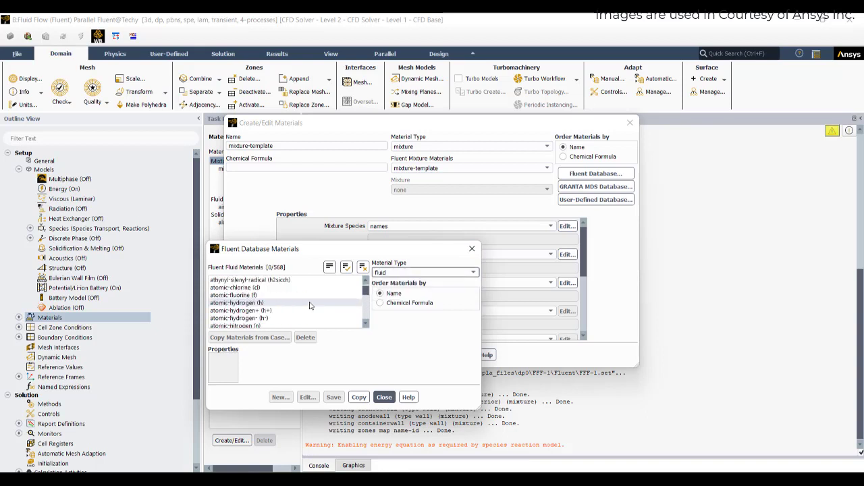
{"action": "scroll", "coordinate": [310, 305], "scroll_direction": "up", "scroll_amount": 5}
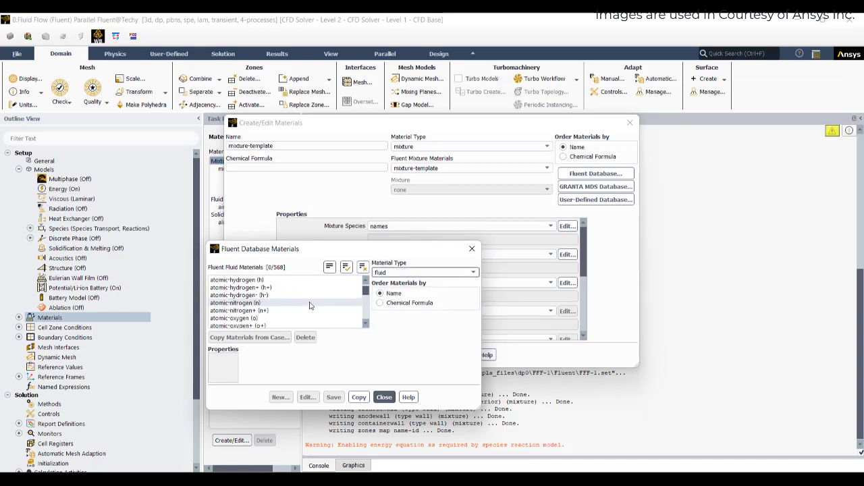
{"action": "left_click", "coordinate": [276, 310]}
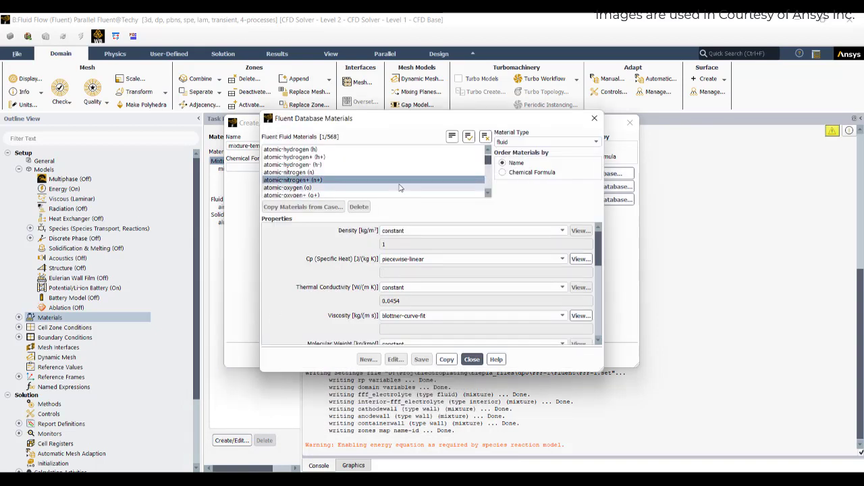
{"action": "scroll", "coordinate": [400, 187], "scroll_direction": "down", "scroll_amount": 1}
{"action": "scroll", "coordinate": [400, 187], "scroll_direction": "up", "scroll_amount": 3}
{"action": "scroll", "coordinate": [400, 187], "scroll_direction": "up", "scroll_amount": 8}
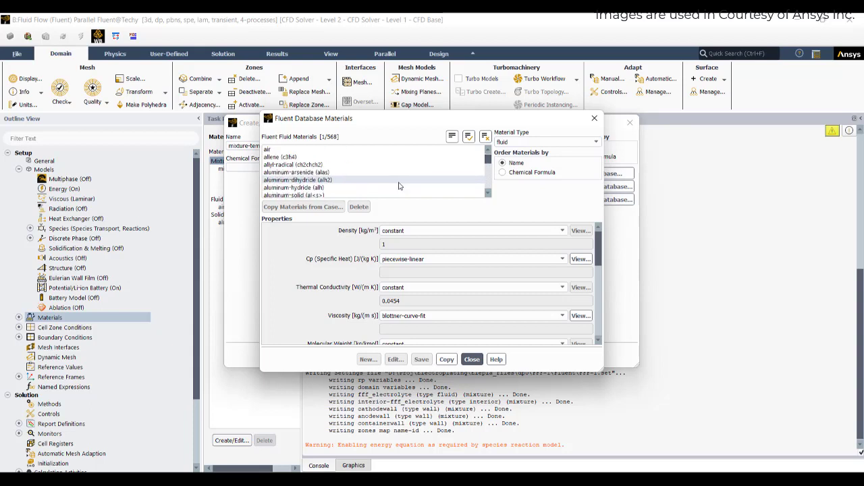
{"action": "scroll", "coordinate": [427, 161], "scroll_direction": "down", "scroll_amount": 7}
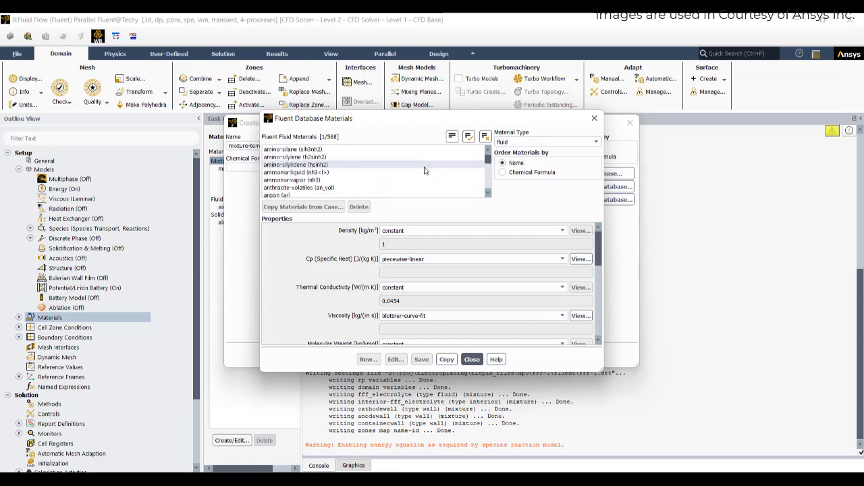
{"action": "scroll", "coordinate": [423, 172], "scroll_direction": "down", "scroll_amount": 4}
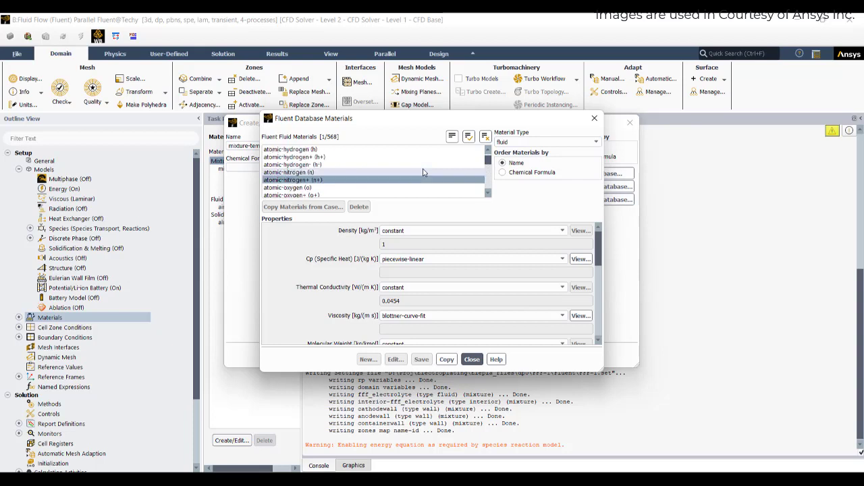
{"action": "scroll", "coordinate": [423, 172], "scroll_direction": "down", "scroll_amount": 2}
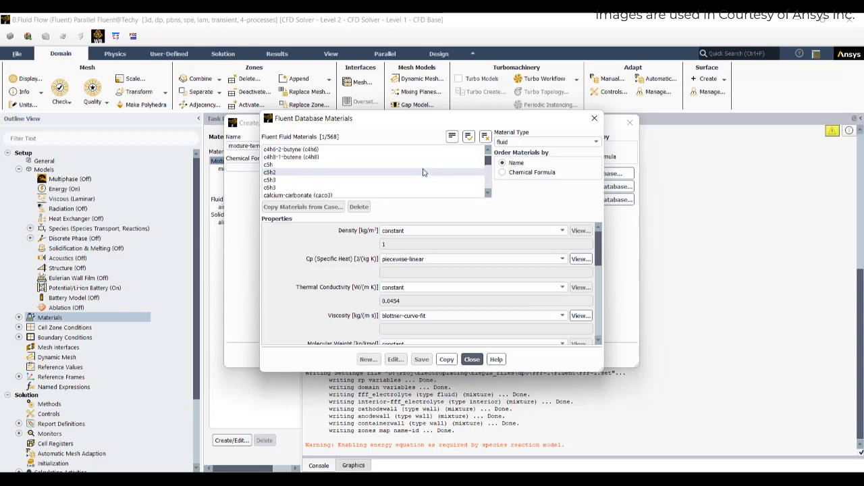
{"action": "scroll", "coordinate": [424, 172], "scroll_direction": "down", "scroll_amount": 3}
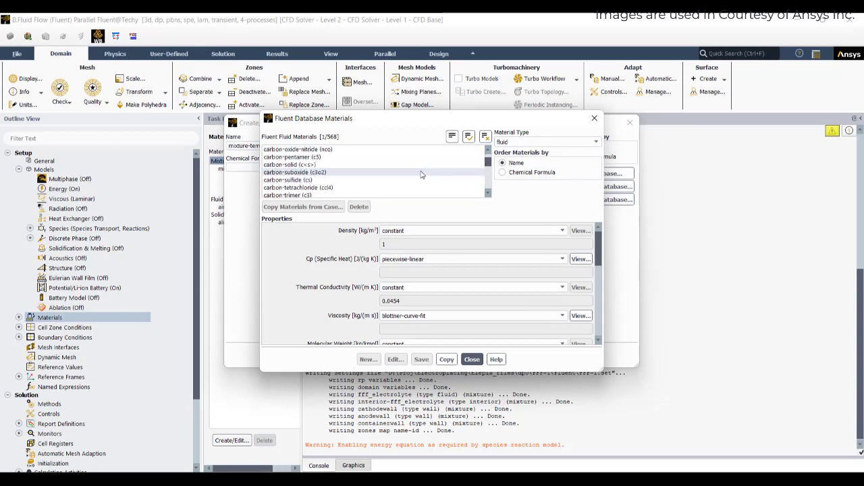
{"action": "scroll", "coordinate": [421, 174], "scroll_direction": "down", "scroll_amount": 5}
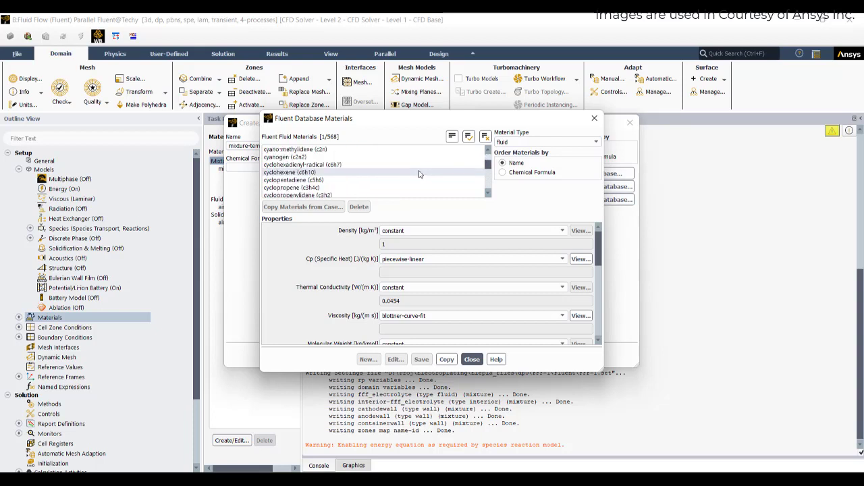
{"action": "scroll", "coordinate": [420, 172], "scroll_direction": "down", "scroll_amount": 3}
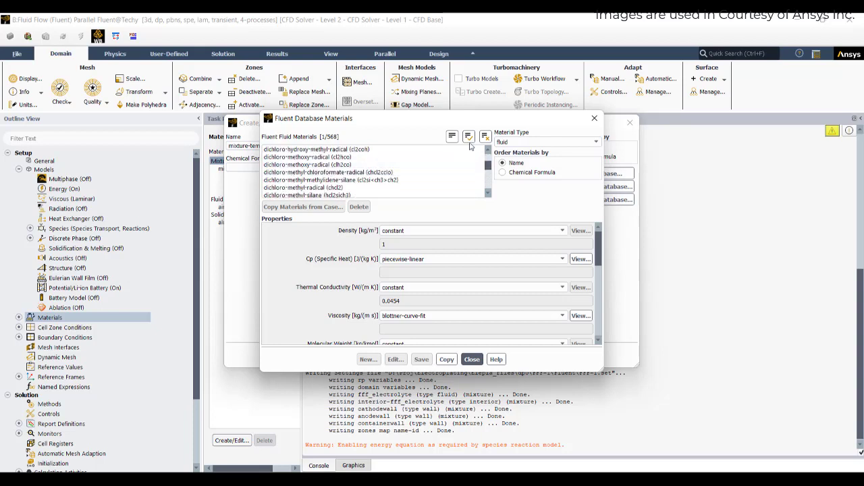
{"action": "left_click", "coordinate": [485, 142]}
Copy water-liquid (h2o<l>) from the fluid database into the case materials.
{"action": "left_click_drag", "start_coordinate": [487, 167], "coordinate": [486, 205]}
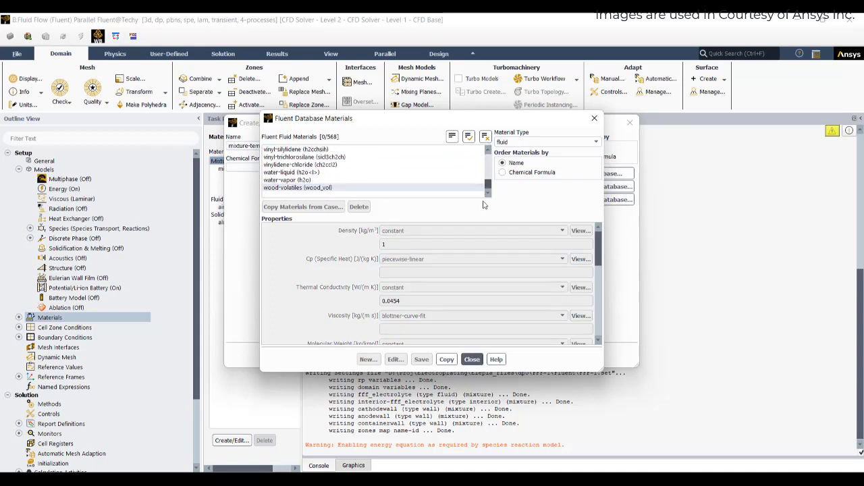
{"action": "left_click", "coordinate": [315, 173]}
{"action": "left_click", "coordinate": [446, 360]}
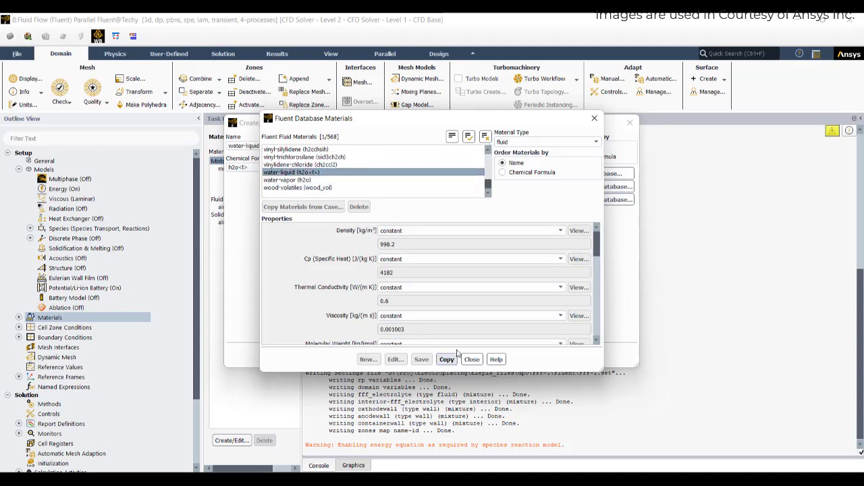
Copy oxygen (o2) from the fluid database into the case materials.
{"action": "scroll", "coordinate": [417, 183], "scroll_direction": "up", "scroll_amount": 2}
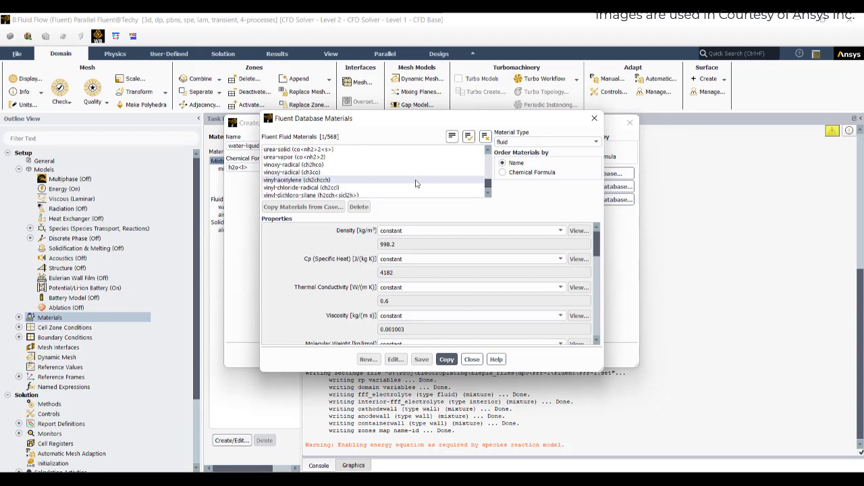
{"action": "scroll", "coordinate": [417, 183], "scroll_direction": "up", "scroll_amount": 3}
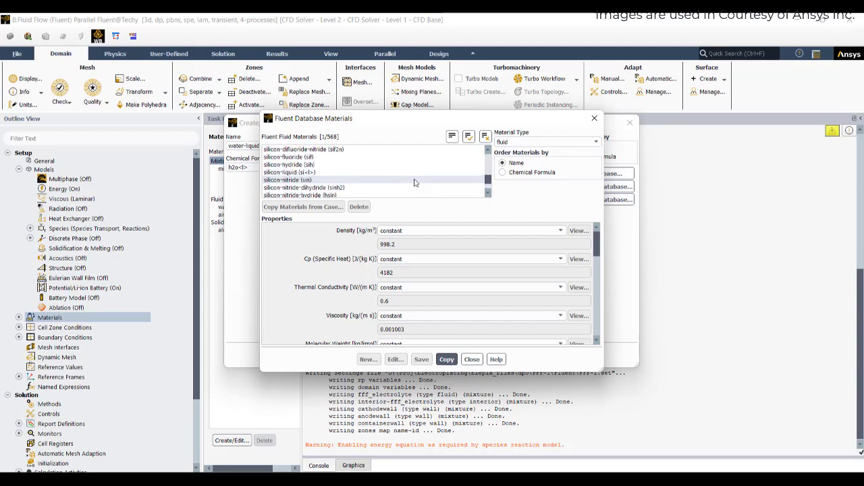
{"action": "scroll", "coordinate": [415, 182], "scroll_direction": "up", "scroll_amount": 1}
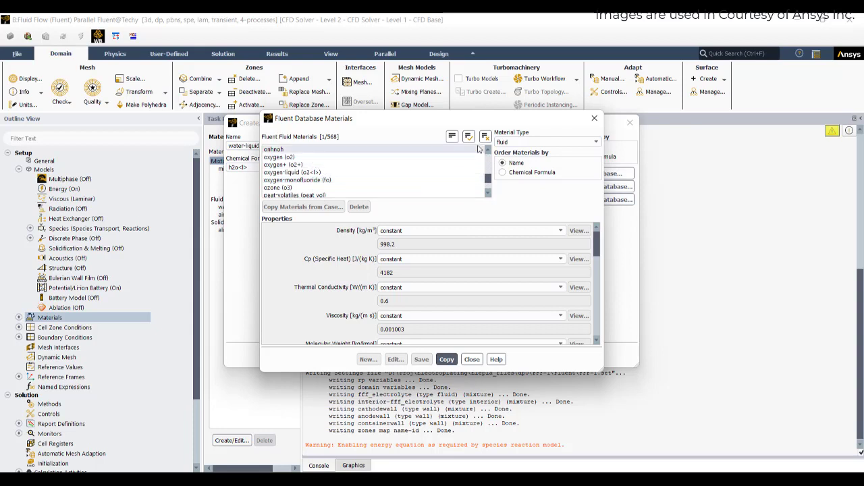
{"action": "left_click", "coordinate": [405, 157]}
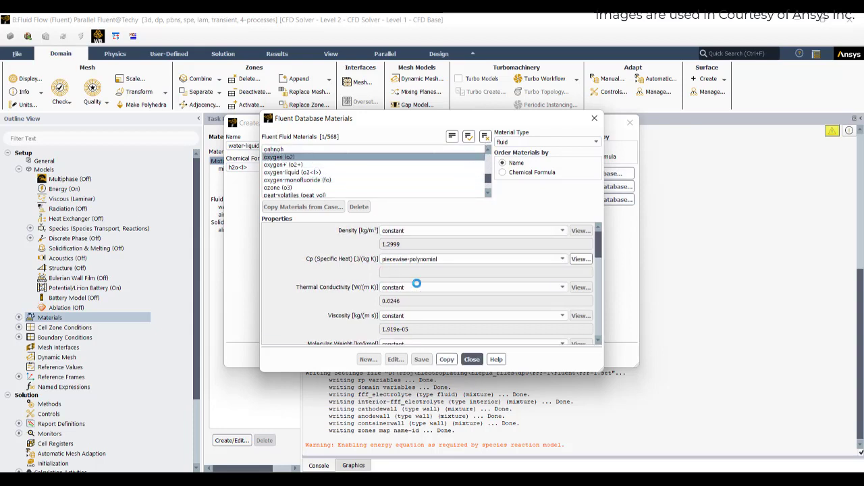
{"action": "left_click", "coordinate": [446, 359]}
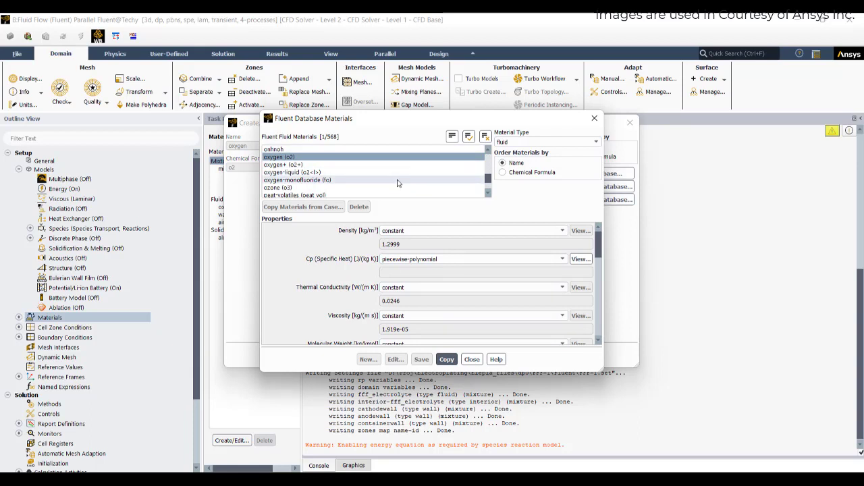
Look backwards through the database's fluid materials from oxygen to the hydrogen and hydrazine compounds.
{"action": "scroll", "coordinate": [378, 180], "scroll_direction": "up", "scroll_amount": 3}
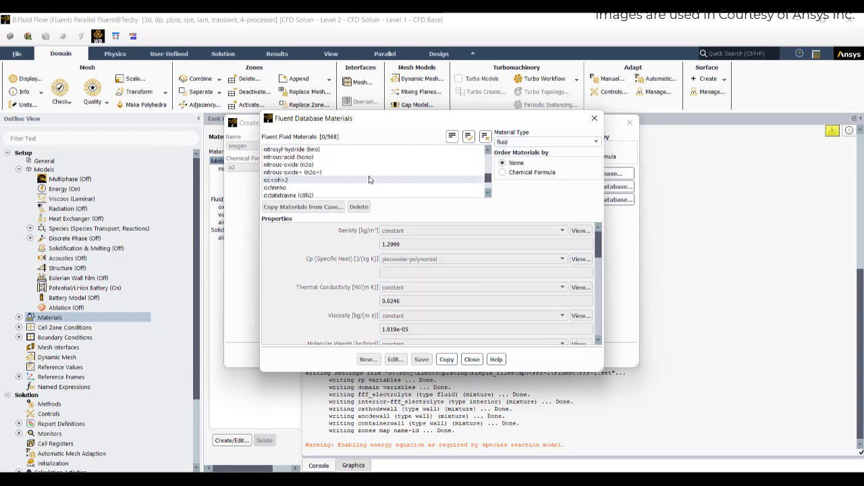
{"action": "scroll", "coordinate": [370, 179], "scroll_direction": "up", "scroll_amount": 4}
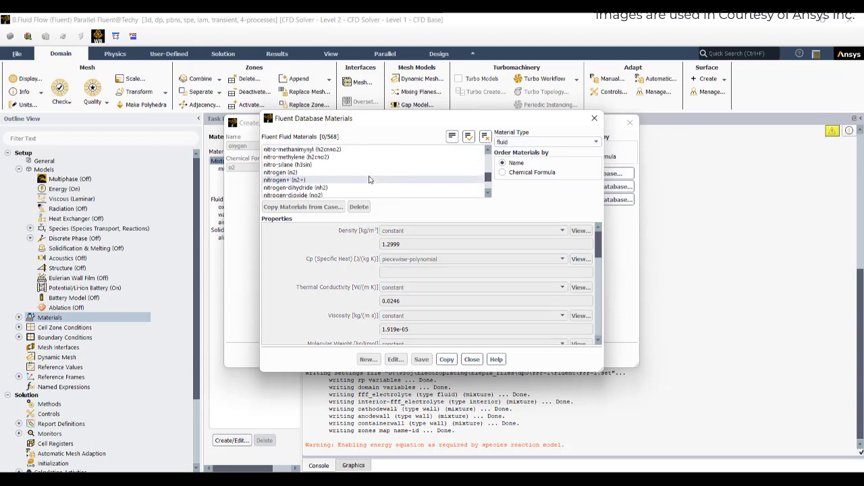
{"action": "scroll", "coordinate": [369, 179], "scroll_direction": "down", "scroll_amount": 2}
{"action": "scroll", "coordinate": [369, 180], "scroll_direction": "up", "scroll_amount": 6}
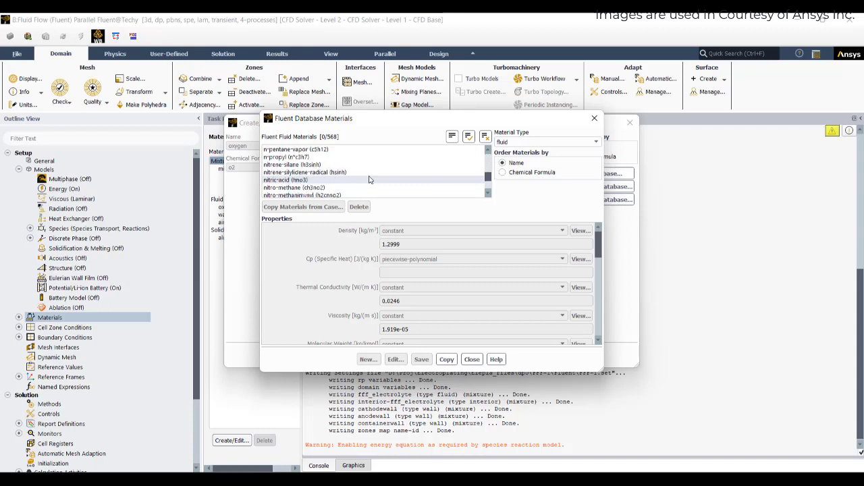
{"action": "scroll", "coordinate": [367, 180], "scroll_direction": "up", "scroll_amount": 10}
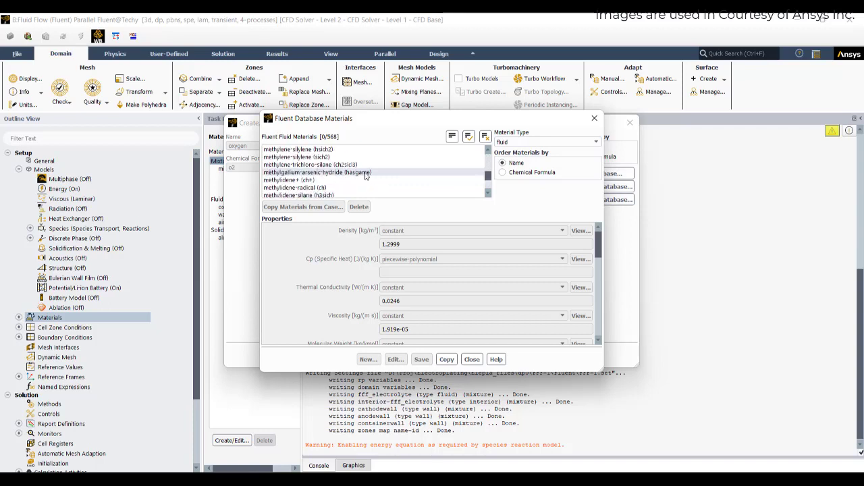
{"action": "scroll", "coordinate": [365, 176], "scroll_direction": "up", "scroll_amount": 5}
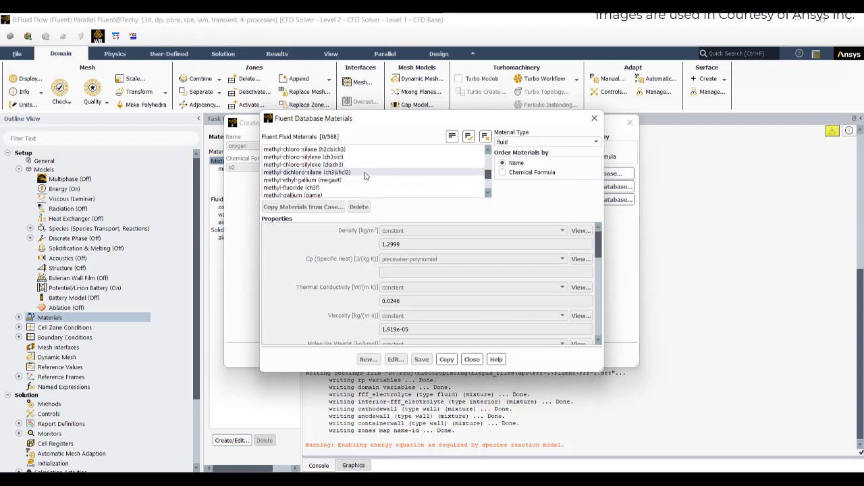
{"action": "scroll", "coordinate": [364, 176], "scroll_direction": "up", "scroll_amount": 10}
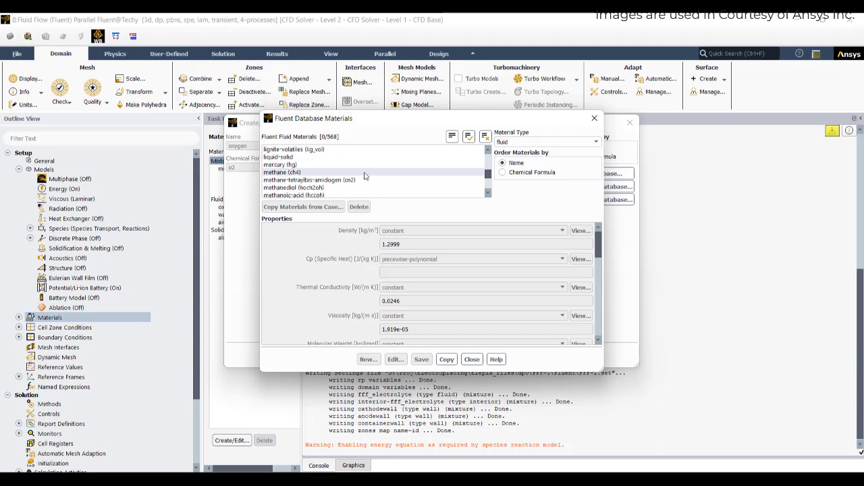
{"action": "scroll", "coordinate": [365, 175], "scroll_direction": "up", "scroll_amount": 6}
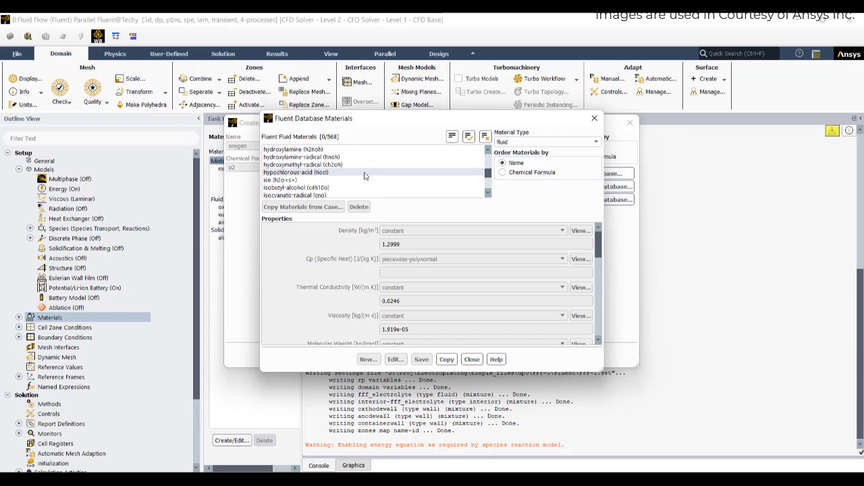
{"action": "scroll", "coordinate": [364, 175], "scroll_direction": "up", "scroll_amount": 1}
{"action": "scroll", "coordinate": [364, 176], "scroll_direction": "up", "scroll_amount": 3}
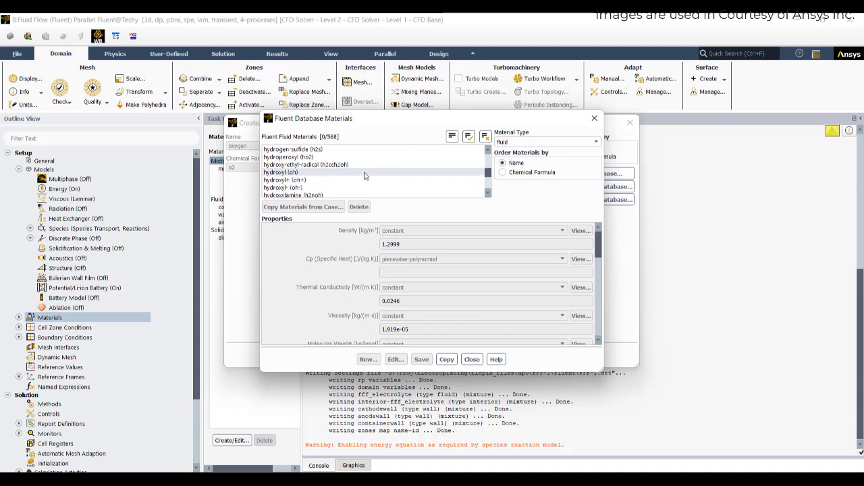
{"action": "scroll", "coordinate": [364, 176], "scroll_direction": "up", "scroll_amount": 1}
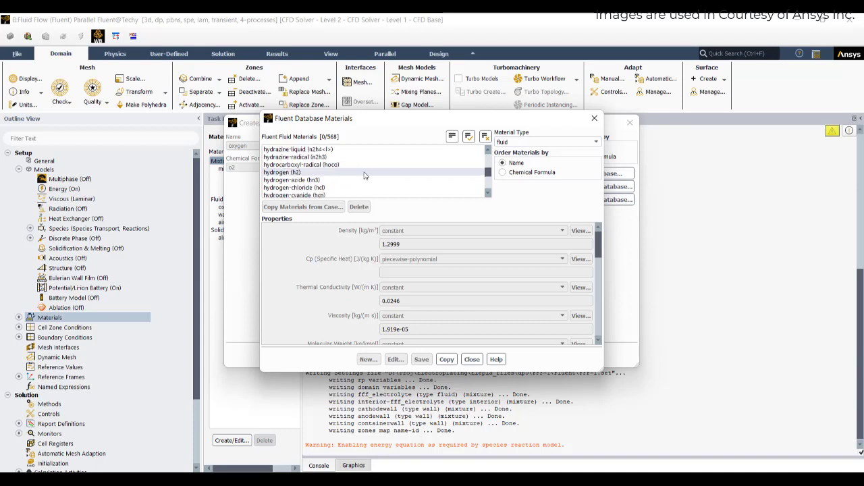
{"action": "scroll", "coordinate": [365, 176], "scroll_direction": "up", "scroll_amount": 1}
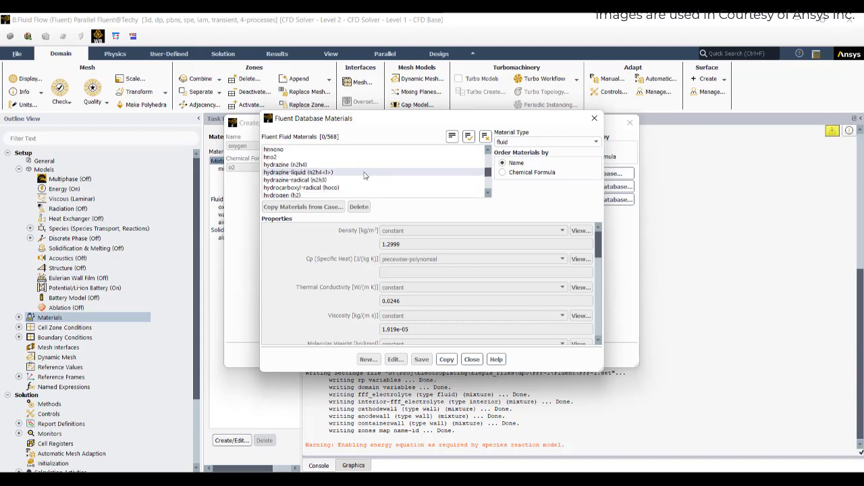
Look further back through the fluid materials from hydrazine to the dichloro compounds.
{"action": "scroll", "coordinate": [365, 176], "scroll_direction": "up", "scroll_amount": 1}
{"action": "scroll", "coordinate": [365, 176], "scroll_direction": "up", "scroll_amount": 1}
{"action": "scroll", "coordinate": [365, 176], "scroll_direction": "up", "scroll_amount": 1}
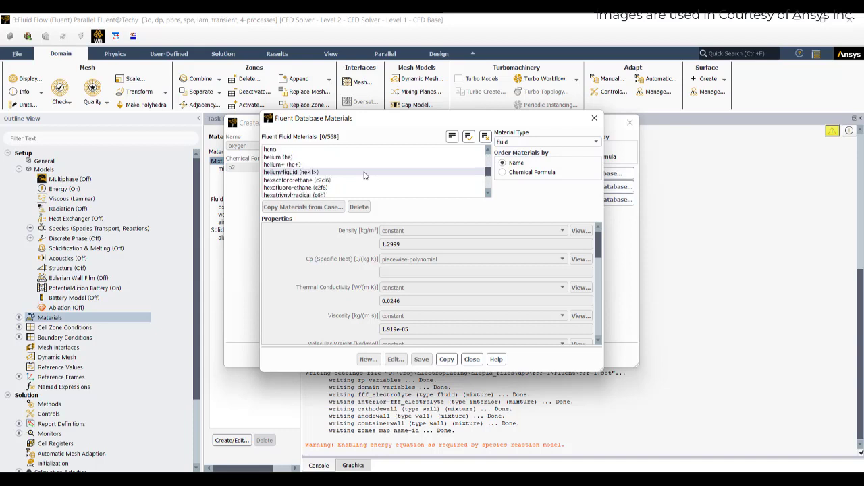
{"action": "scroll", "coordinate": [363, 175], "scroll_direction": "up", "scroll_amount": 1}
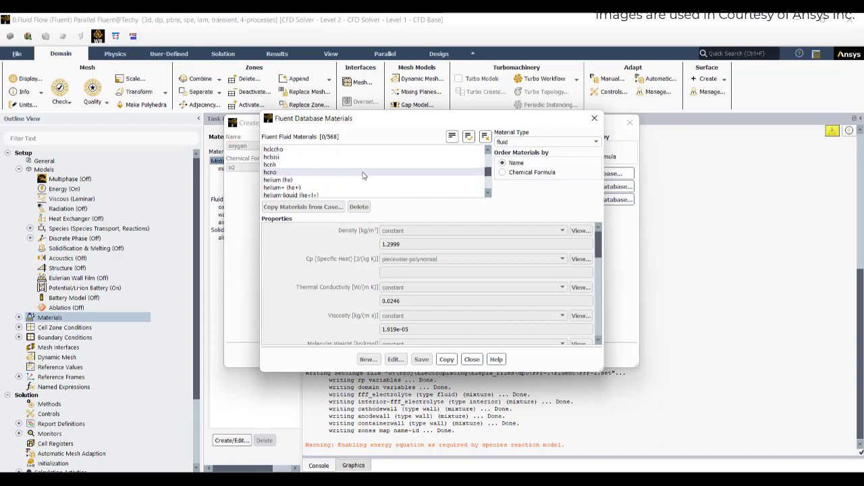
{"action": "scroll", "coordinate": [363, 175], "scroll_direction": "up", "scroll_amount": 4}
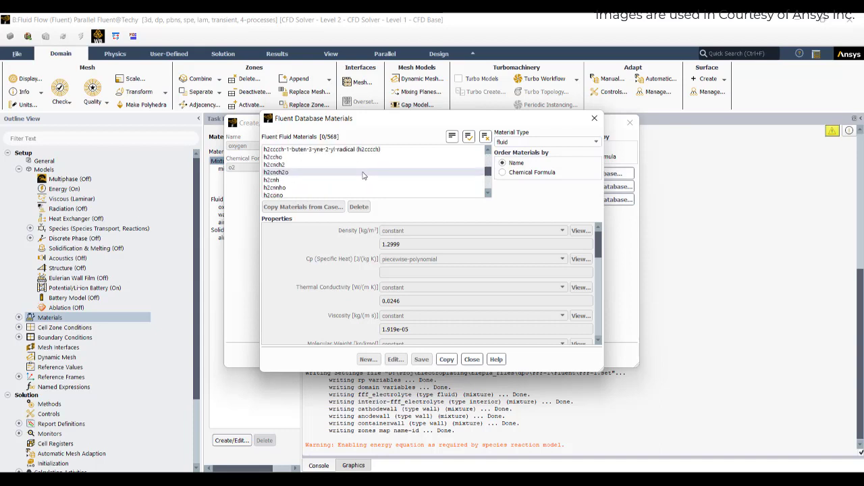
{"action": "scroll", "coordinate": [363, 175], "scroll_direction": "up", "scroll_amount": 6}
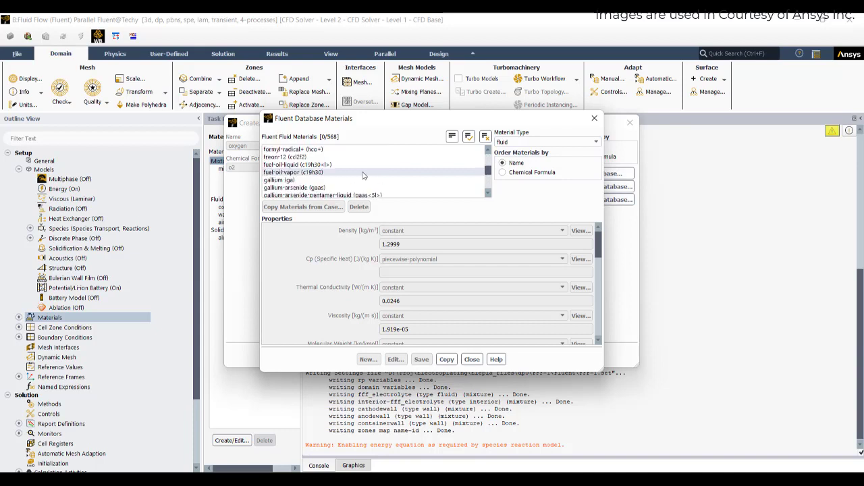
{"action": "scroll", "coordinate": [363, 176], "scroll_direction": "up", "scroll_amount": 1}
{"action": "scroll", "coordinate": [363, 176], "scroll_direction": "up", "scroll_amount": 5}
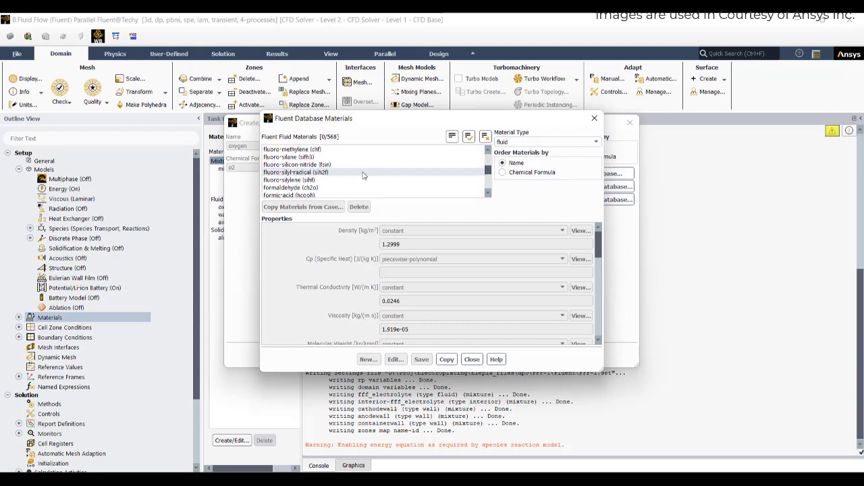
{"action": "scroll", "coordinate": [363, 176], "scroll_direction": "up", "scroll_amount": 4}
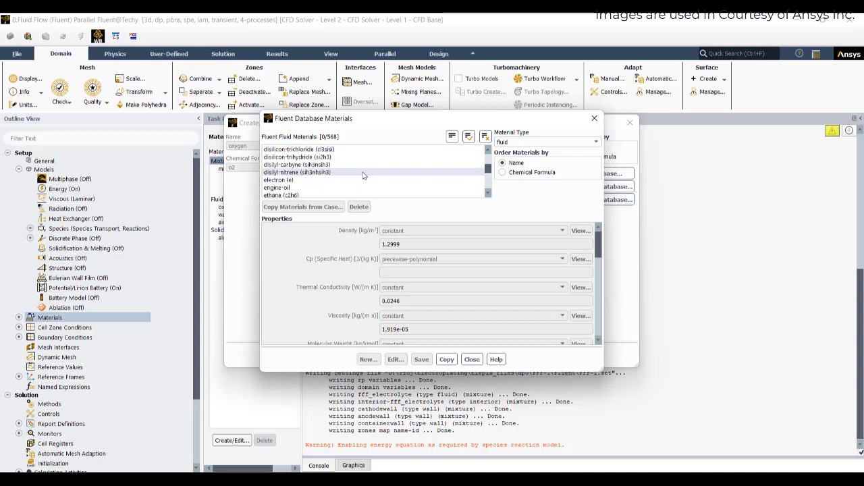
{"action": "scroll", "coordinate": [363, 176], "scroll_direction": "up", "scroll_amount": 8}
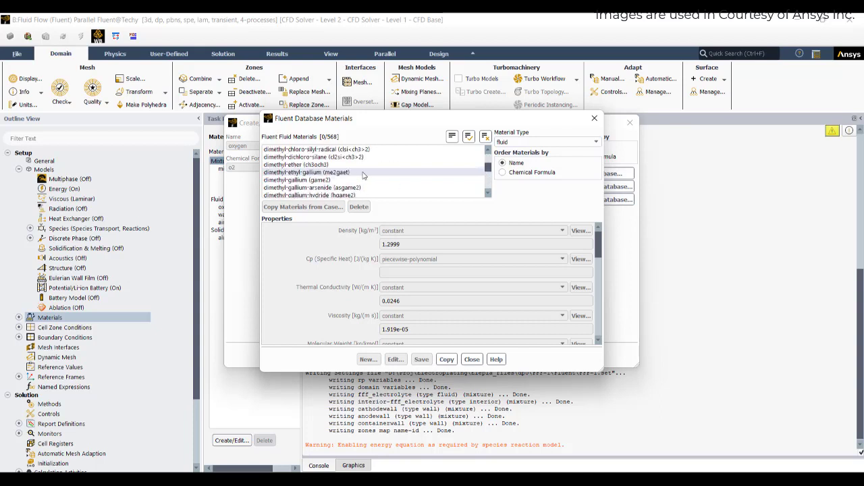
{"action": "scroll", "coordinate": [364, 176], "scroll_direction": "up", "scroll_amount": 8}
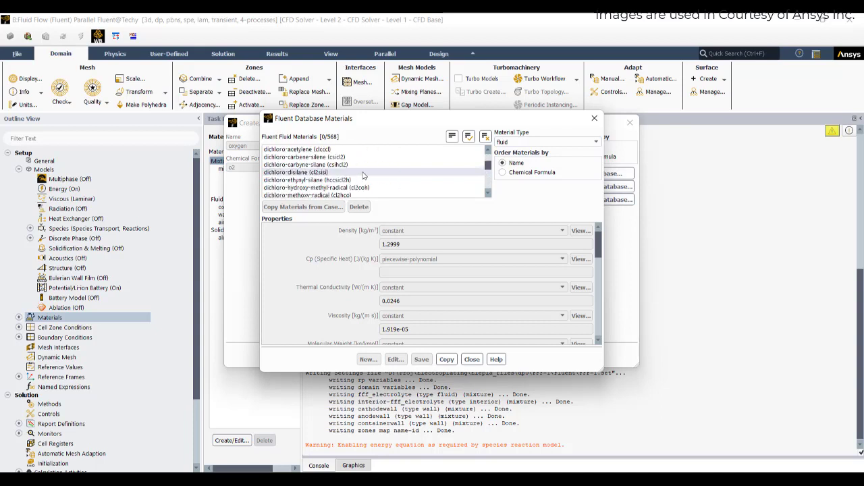
Jump to the fluid materials beginning with h and look through them from h2c4o past the hydrogen and hydroxyl compounds.
{"action": "left_click", "coordinate": [348, 180]}
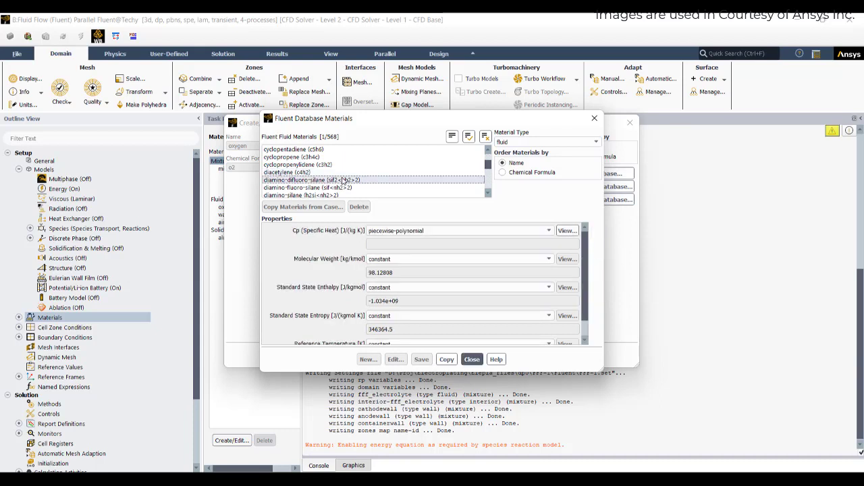
{"action": "key", "text": "h"}
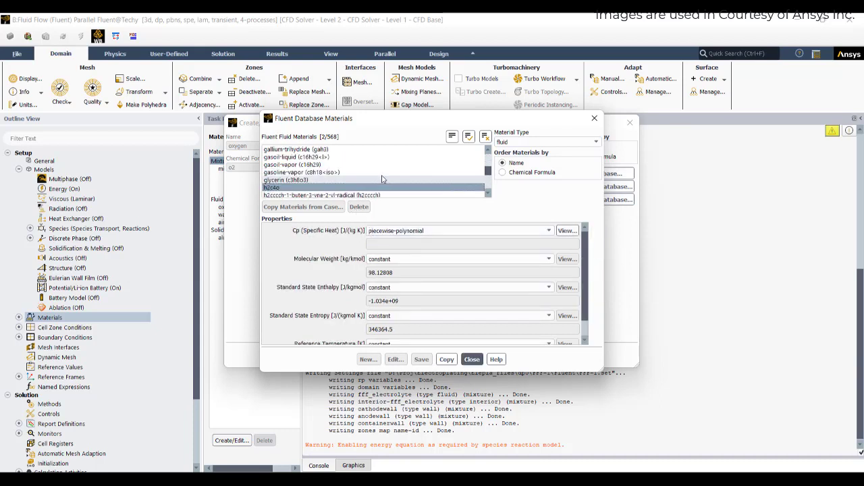
{"action": "key", "text": "h"}
{"action": "key", "text": "h"}
{"action": "key", "text": "h"}
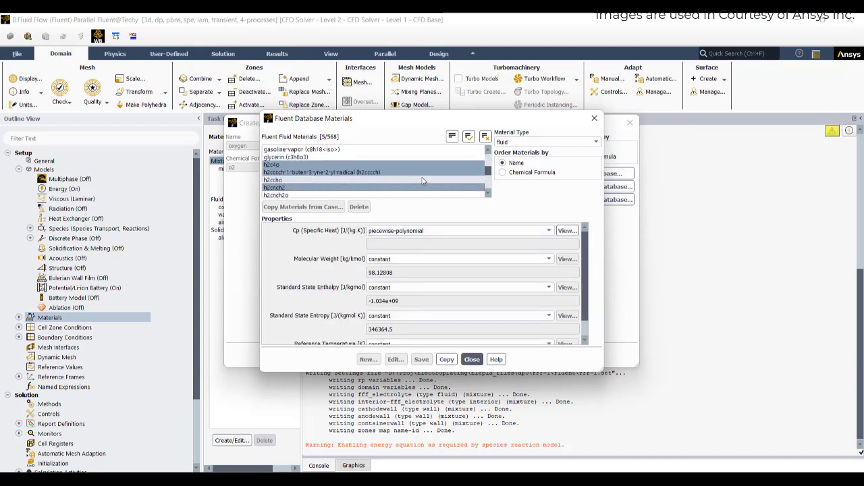
{"action": "key", "text": "h"}
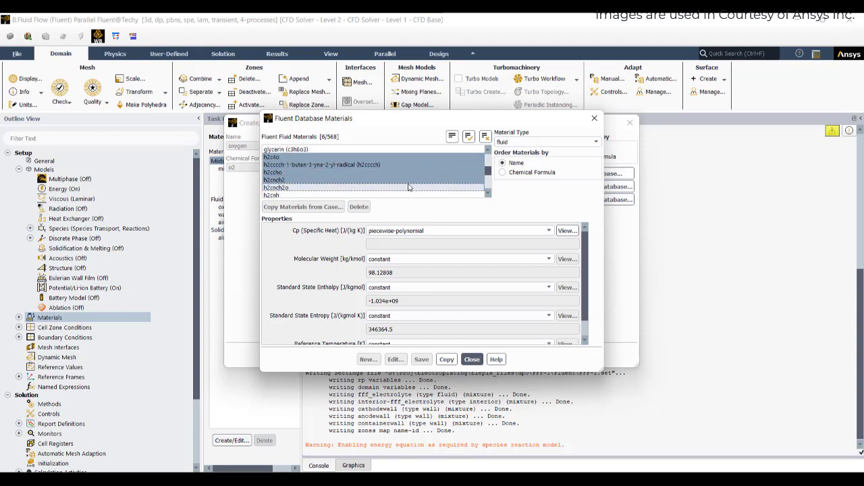
{"action": "scroll", "coordinate": [408, 187], "scroll_direction": "down", "scroll_amount": 6}
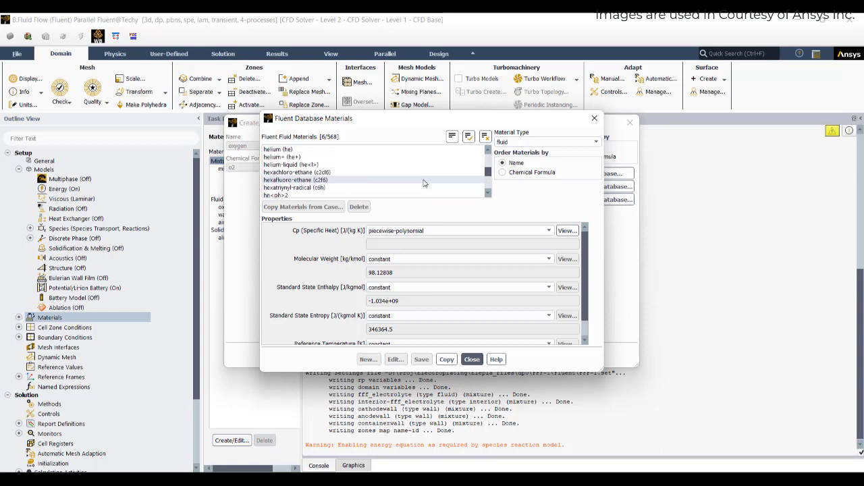
{"action": "scroll", "coordinate": [424, 183], "scroll_direction": "down", "scroll_amount": 5}
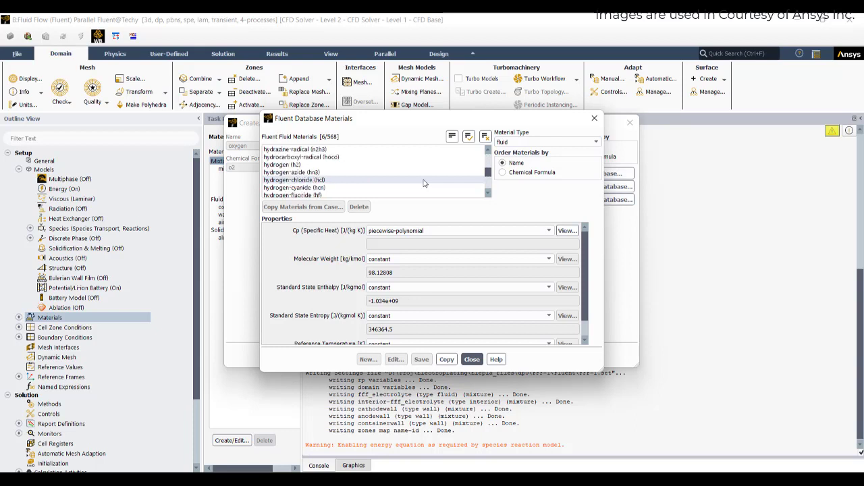
{"action": "scroll", "coordinate": [424, 183], "scroll_direction": "down", "scroll_amount": 2}
{"action": "scroll", "coordinate": [424, 183], "scroll_direction": "down", "scroll_amount": 2}
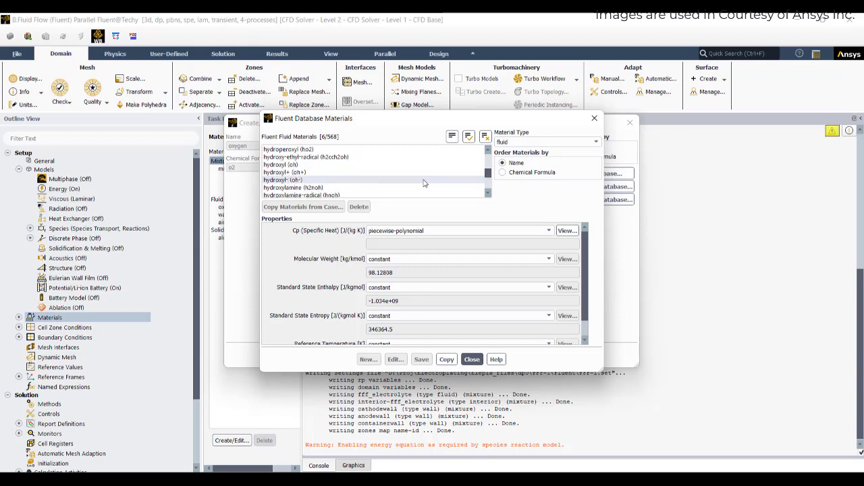
{"action": "scroll", "coordinate": [424, 183], "scroll_direction": "down", "scroll_amount": 2}
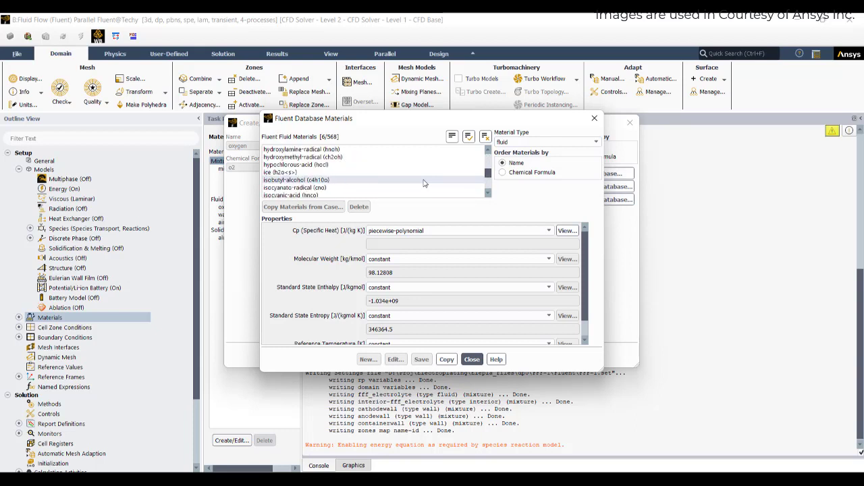
Look forwards through the database's fluid materials from isobutyl-alcohol past the methyl compounds to the nitrogen and nitrous compounds.
{"action": "scroll", "coordinate": [424, 183], "scroll_direction": "down", "scroll_amount": 2}
{"action": "scroll", "coordinate": [423, 183], "scroll_direction": "down", "scroll_amount": 2}
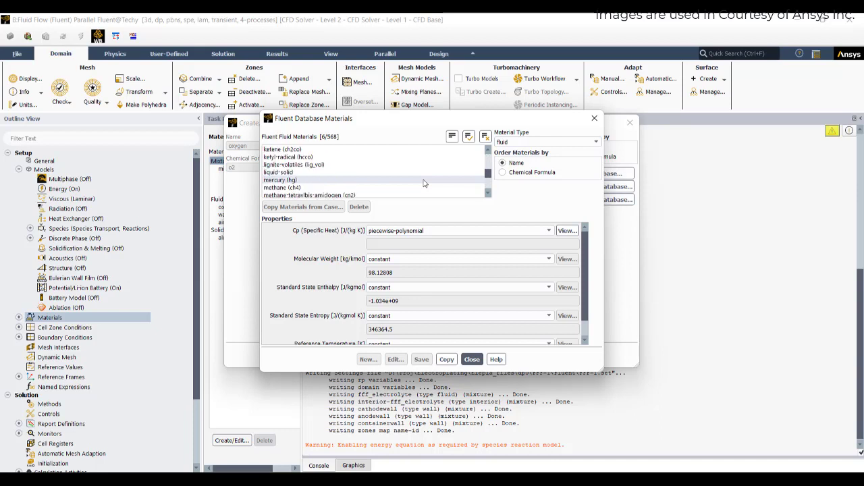
{"action": "scroll", "coordinate": [424, 183], "scroll_direction": "down", "scroll_amount": 4}
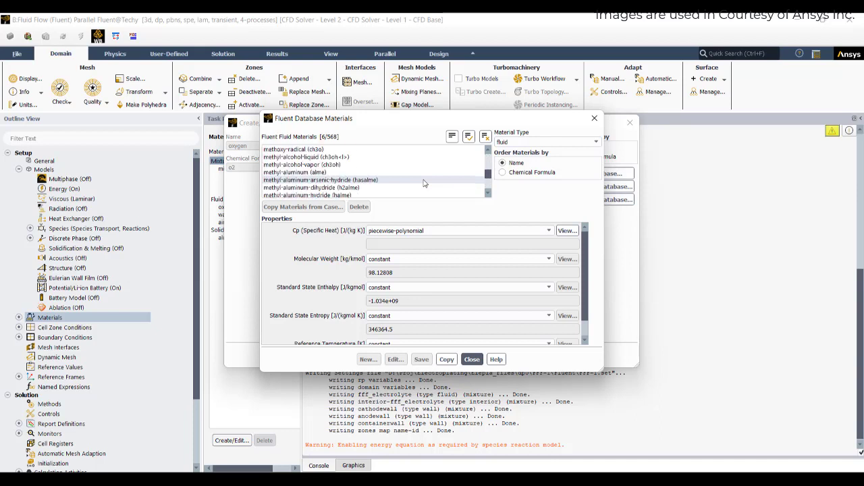
{"action": "scroll", "coordinate": [424, 183], "scroll_direction": "down", "scroll_amount": 6}
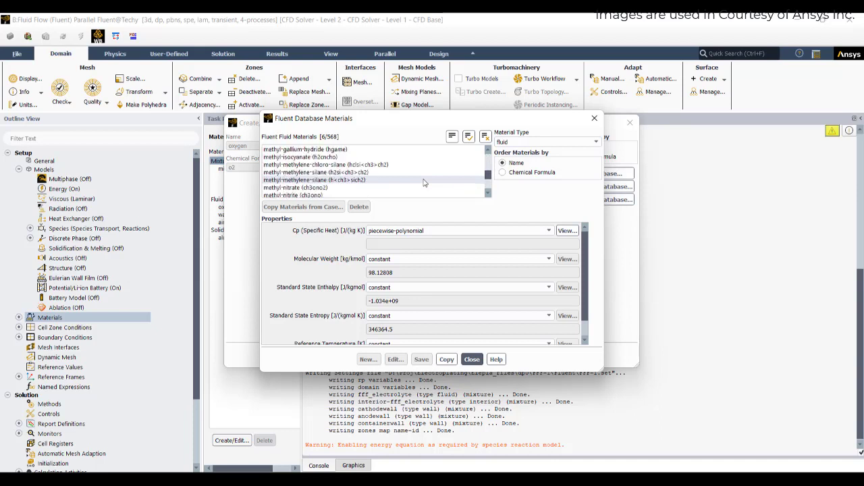
{"action": "scroll", "coordinate": [424, 183], "scroll_direction": "down", "scroll_amount": 5}
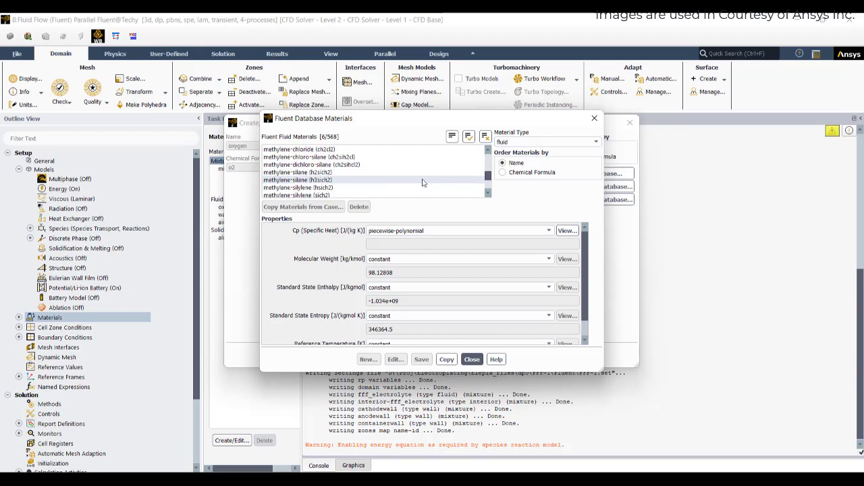
{"action": "scroll", "coordinate": [423, 183], "scroll_direction": "down", "scroll_amount": 6}
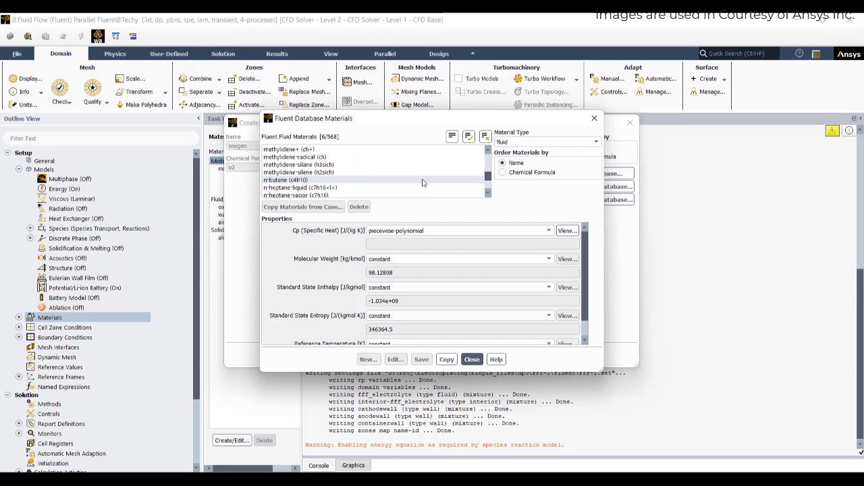
{"action": "scroll", "coordinate": [422, 183], "scroll_direction": "down", "scroll_amount": 1}
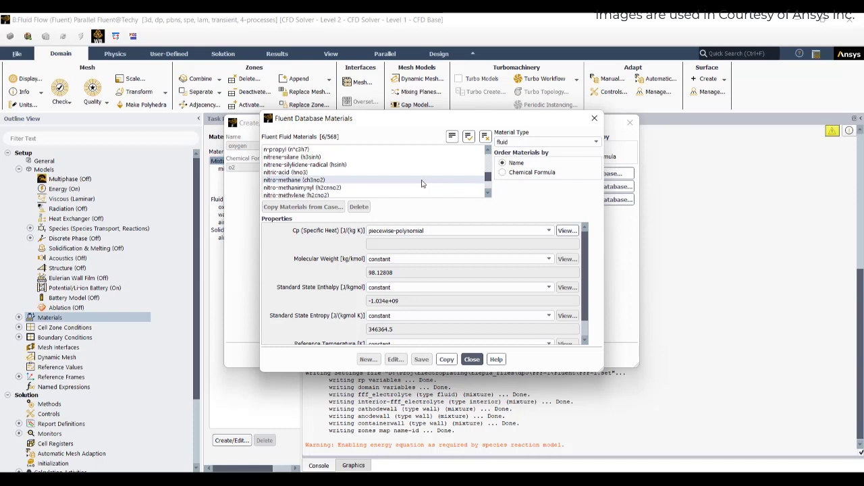
{"action": "scroll", "coordinate": [422, 183], "scroll_direction": "down", "scroll_amount": 1}
{"action": "scroll", "coordinate": [422, 183], "scroll_direction": "down", "scroll_amount": 1}
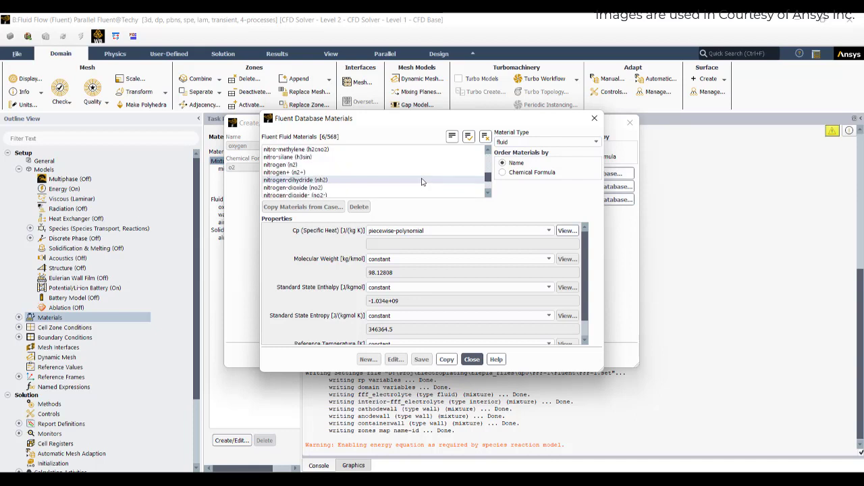
{"action": "scroll", "coordinate": [422, 182], "scroll_direction": "down", "scroll_amount": 1}
{"action": "scroll", "coordinate": [422, 182], "scroll_direction": "down", "scroll_amount": 4}
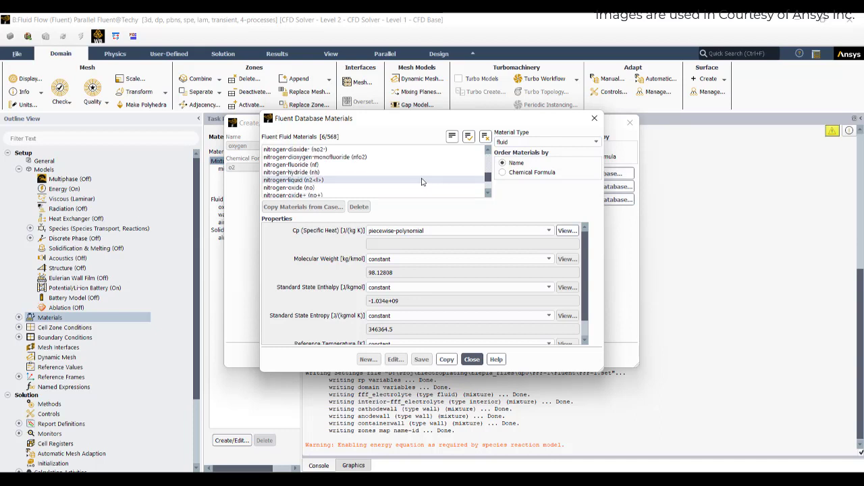
{"action": "scroll", "coordinate": [422, 182], "scroll_direction": "down", "scroll_amount": 1}
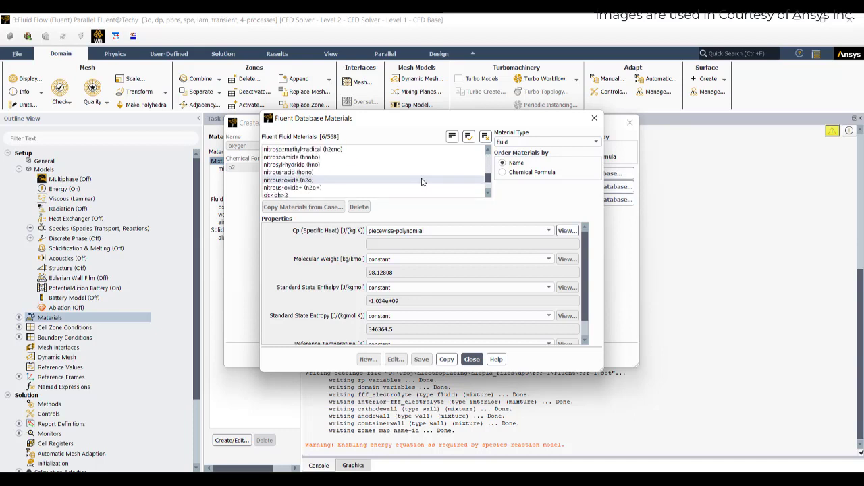
Look through the remaining fluid materials from the nitrous compounds past oxygen, silicon and sulfur to the water and wood-volatiles entries.
{"action": "scroll", "coordinate": [422, 183], "scroll_direction": "down", "scroll_amount": 2}
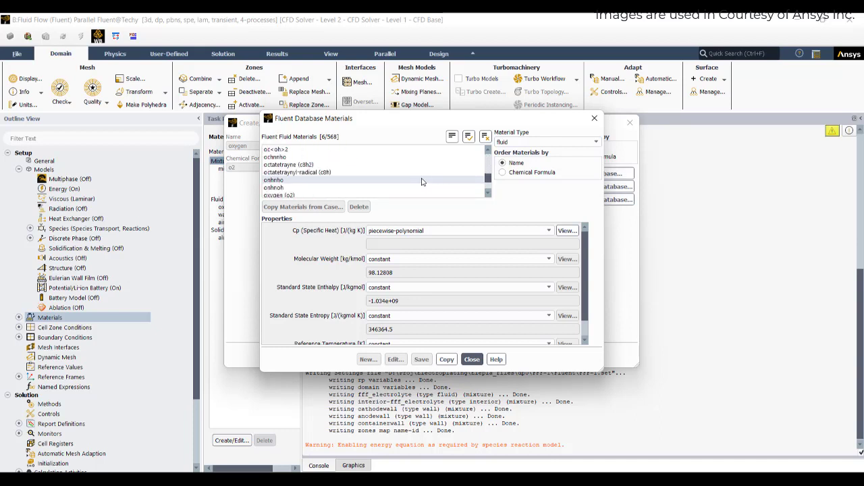
{"action": "scroll", "coordinate": [422, 183], "scroll_direction": "down", "scroll_amount": 2}
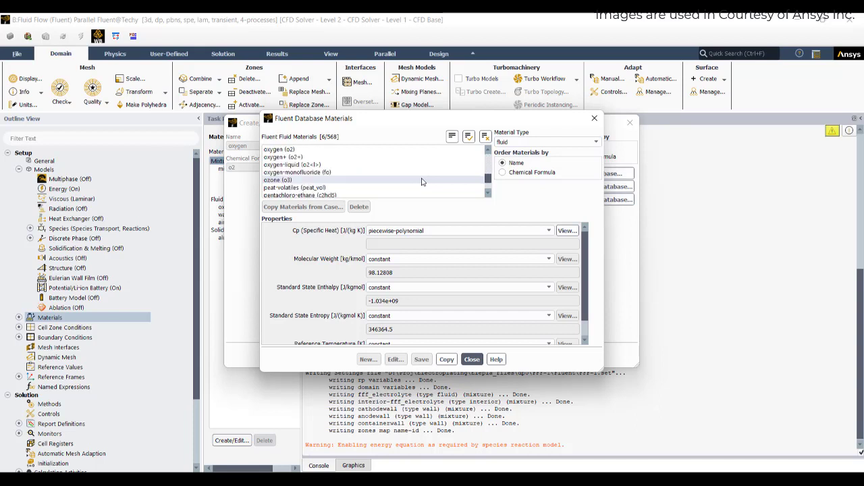
{"action": "scroll", "coordinate": [422, 182], "scroll_direction": "down", "scroll_amount": 2}
{"action": "scroll", "coordinate": [422, 182], "scroll_direction": "down", "scroll_amount": 10}
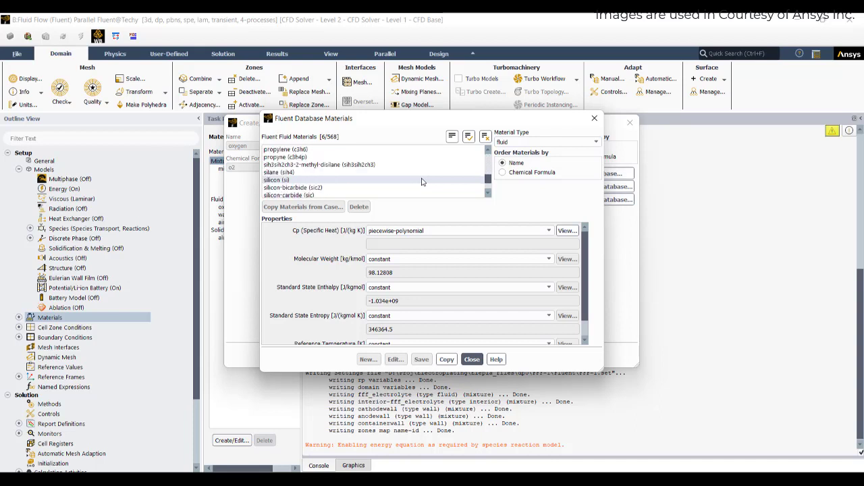
{"action": "scroll", "coordinate": [422, 181], "scroll_direction": "down", "scroll_amount": 3}
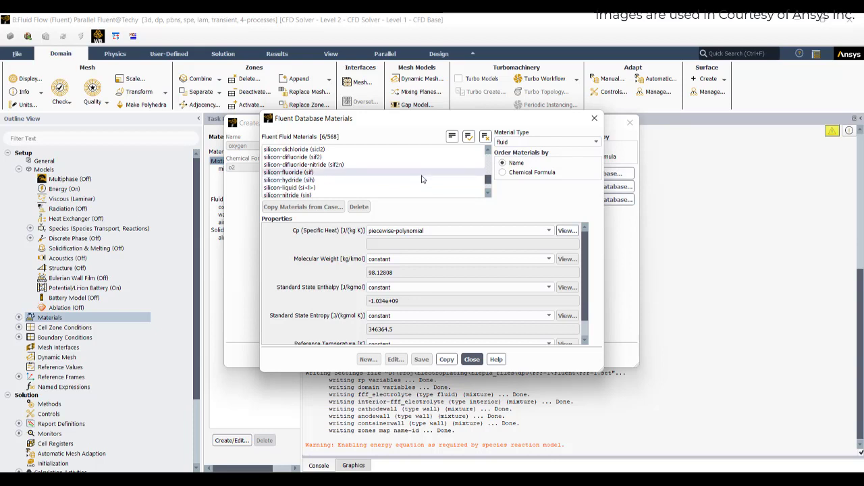
{"action": "scroll", "coordinate": [422, 179], "scroll_direction": "down", "scroll_amount": 1}
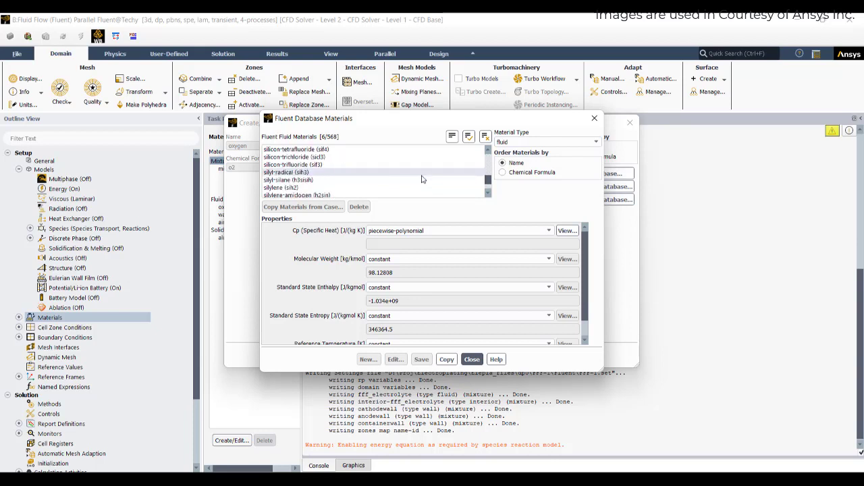
{"action": "scroll", "coordinate": [422, 179], "scroll_direction": "down", "scroll_amount": 5}
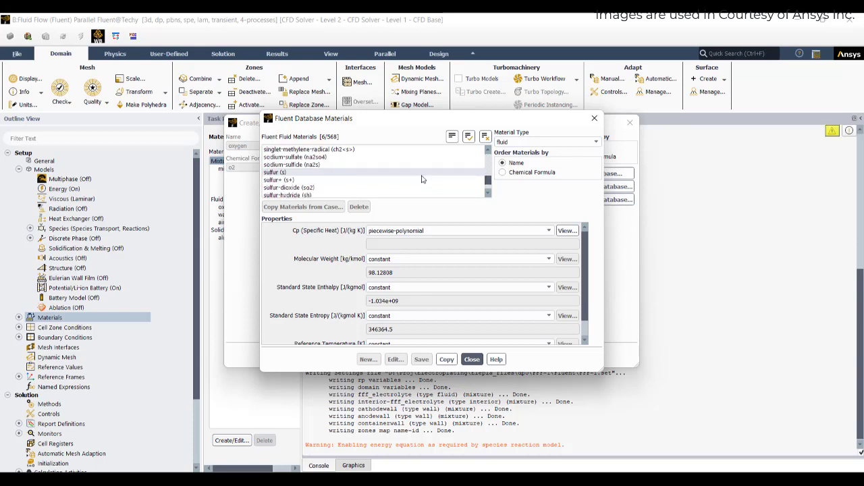
{"action": "scroll", "coordinate": [422, 179], "scroll_direction": "down", "scroll_amount": 3}
{"action": "scroll", "coordinate": [422, 179], "scroll_direction": "down", "scroll_amount": 8}
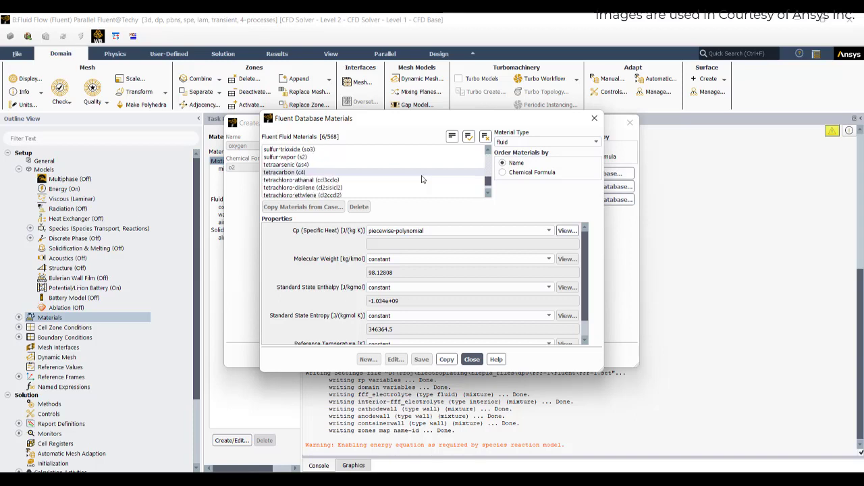
{"action": "scroll", "coordinate": [422, 179], "scroll_direction": "down", "scroll_amount": 8}
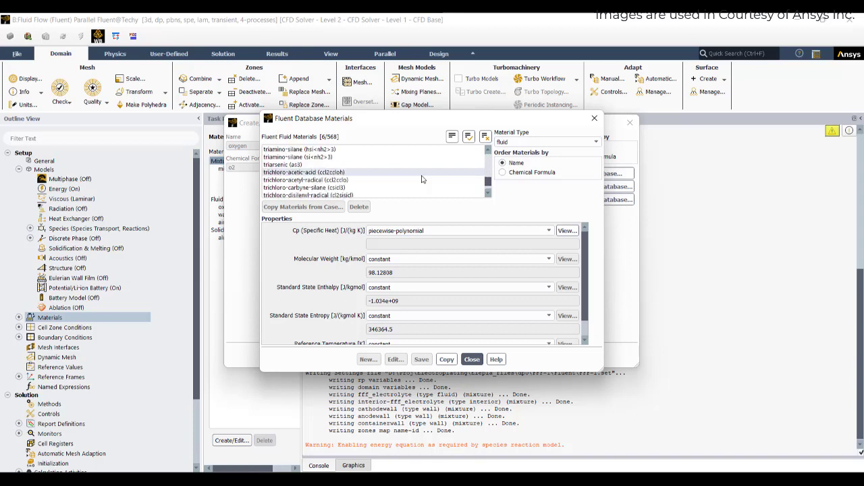
{"action": "scroll", "coordinate": [422, 179], "scroll_direction": "down", "scroll_amount": 6}
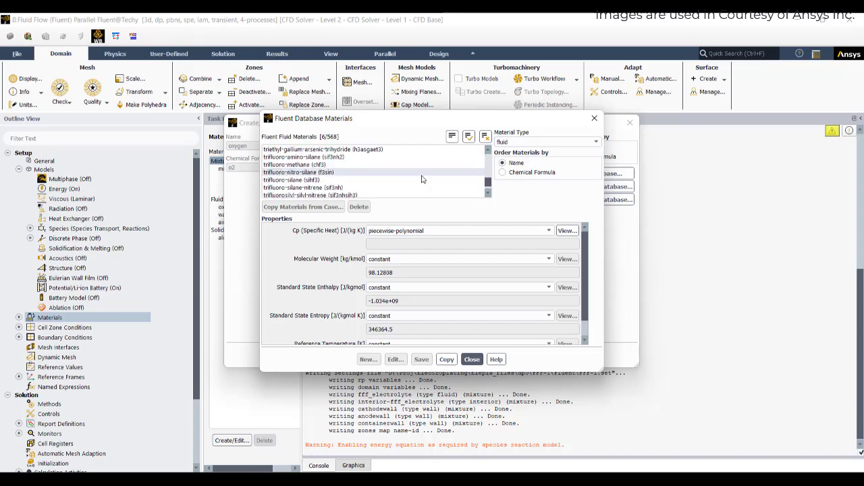
{"action": "scroll", "coordinate": [422, 178], "scroll_direction": "down", "scroll_amount": 8}
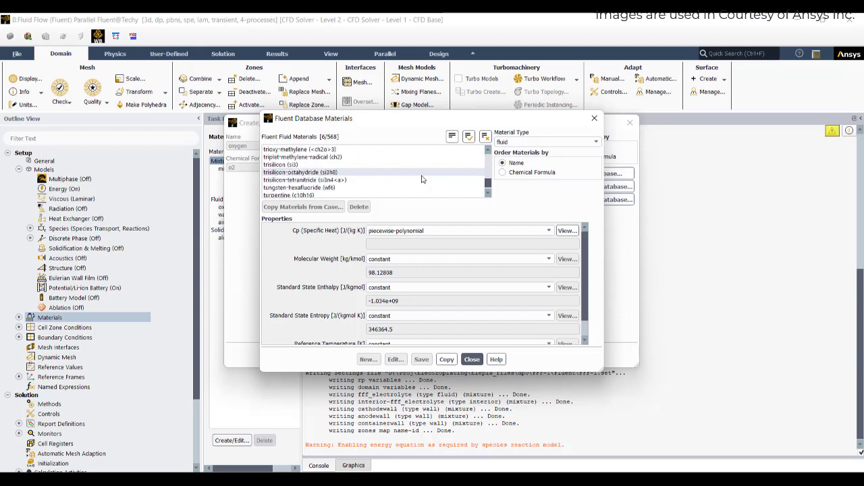
{"action": "scroll", "coordinate": [422, 179], "scroll_direction": "down", "scroll_amount": 2}
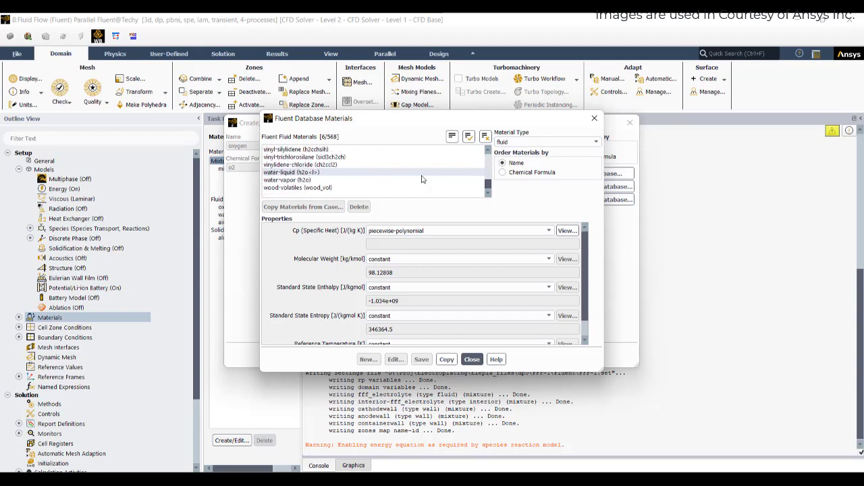
Clear the database selection, copy atomic-hydrogen+ (h+) from the fluid materials into the case, and close the material dialogs.
{"action": "left_click_drag", "start_coordinate": [492, 185], "coordinate": [495, 150]}
{"action": "left_click", "coordinate": [486, 138]}
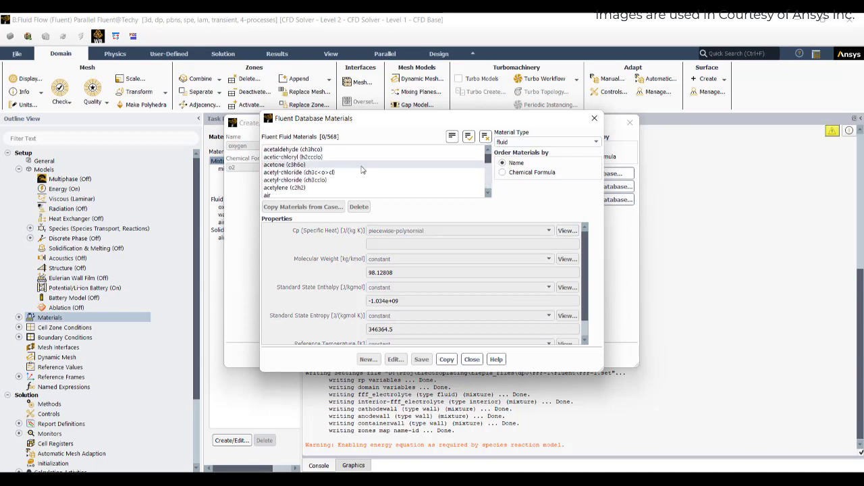
{"action": "scroll", "coordinate": [361, 169], "scroll_direction": "down", "scroll_amount": 2}
{"action": "scroll", "coordinate": [361, 170], "scroll_direction": "down", "scroll_amount": 4}
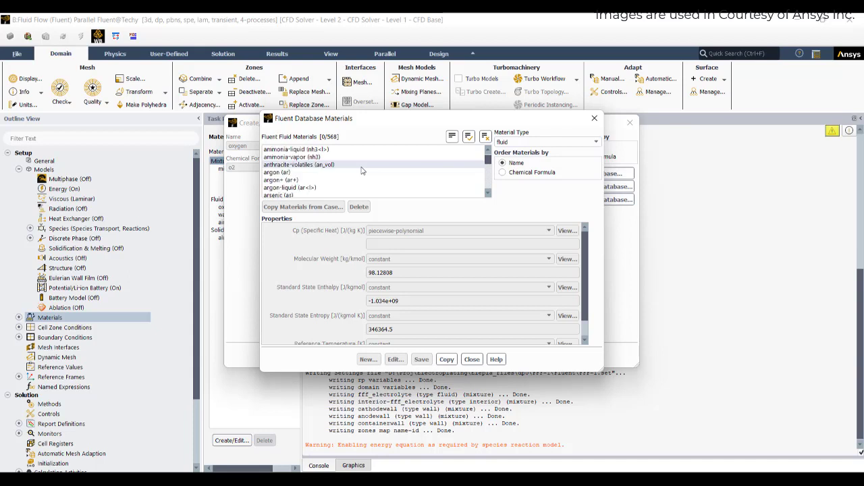
{"action": "scroll", "coordinate": [361, 169], "scroll_direction": "down", "scroll_amount": 3}
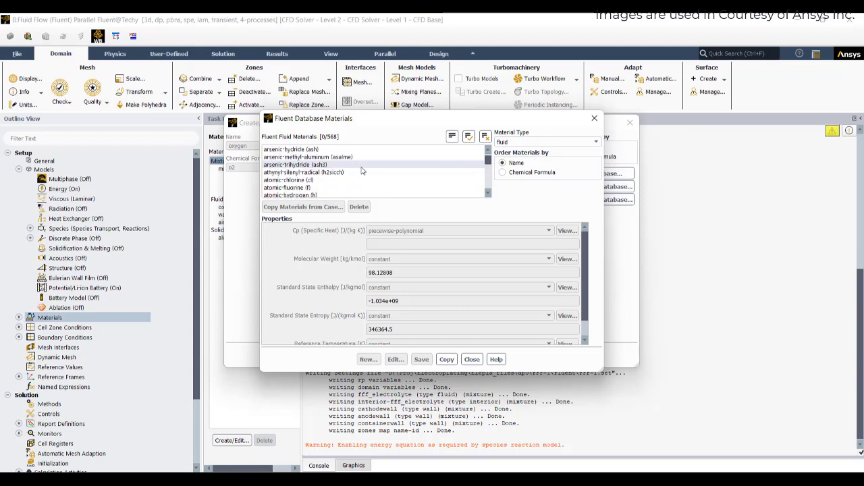
{"action": "scroll", "coordinate": [361, 171], "scroll_direction": "down", "scroll_amount": 1}
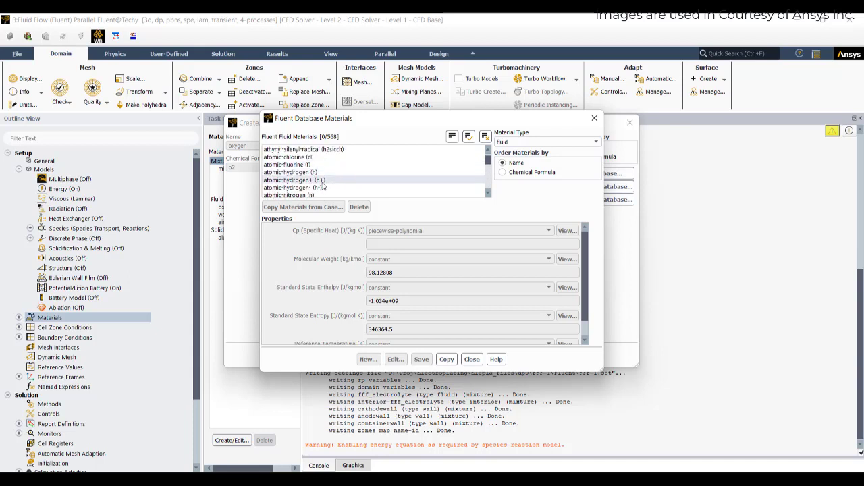
{"action": "left_click", "coordinate": [320, 180]}
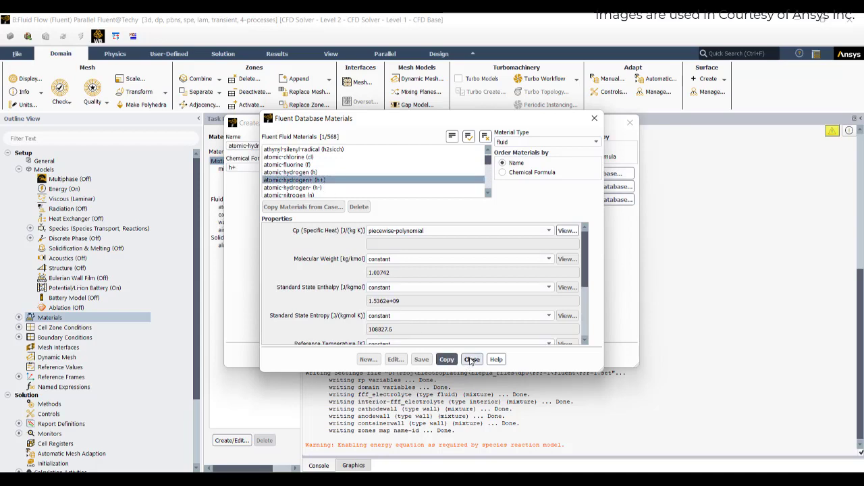
{"action": "left_click", "coordinate": [471, 359]}
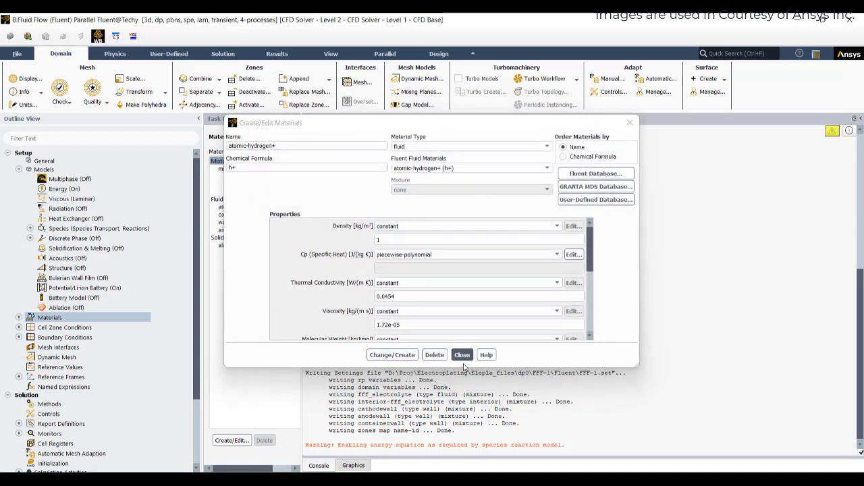
{"action": "left_click", "coordinate": [462, 355]}
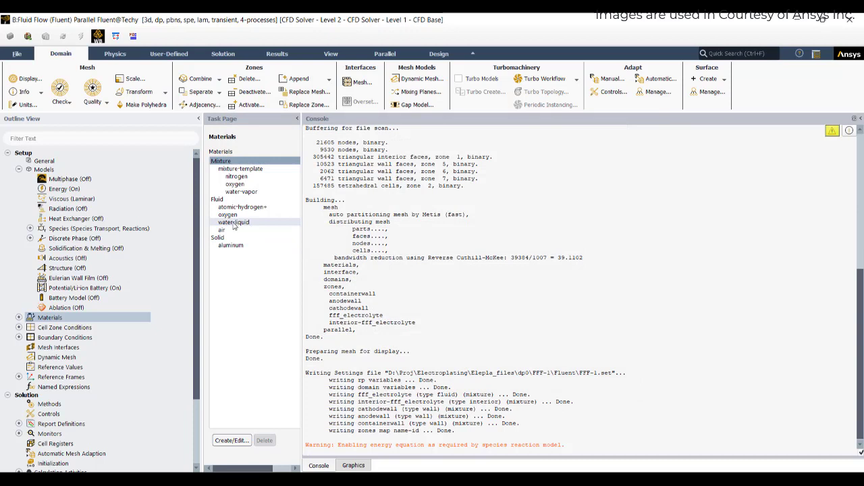
Open the fluid material oxygen for editing and set both its name and chemical formula to cr2o72-.
{"action": "double_click", "coordinate": [228, 215]}
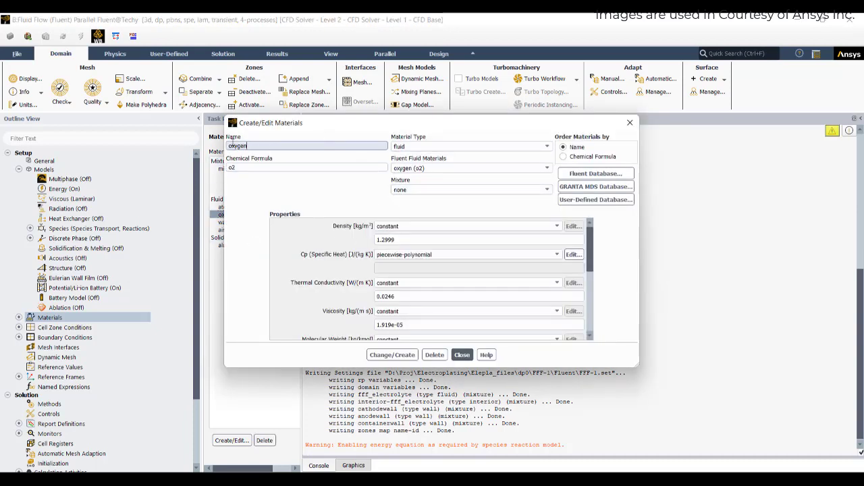
{"action": "double_click", "coordinate": [234, 146]}
{"action": "type", "text": "cr2o7"}
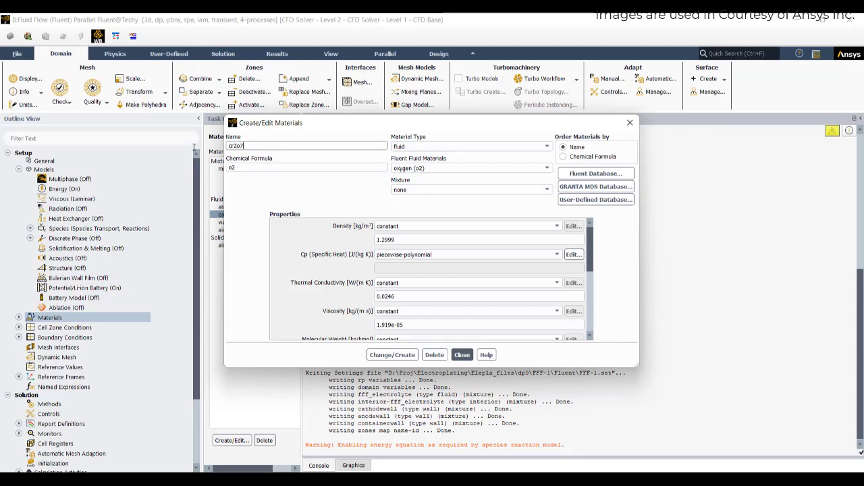
{"action": "type", "text": "2-"}
{"action": "key", "text": "Tab"}
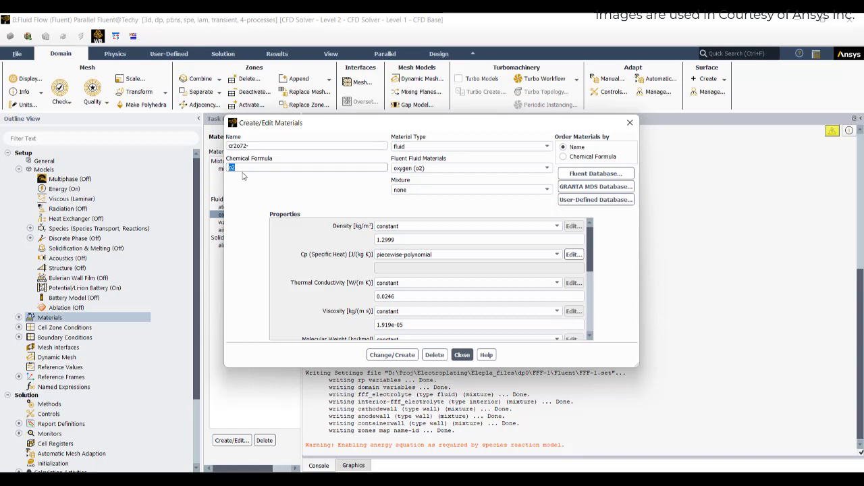
{"action": "type", "text": "cr2o72-"}
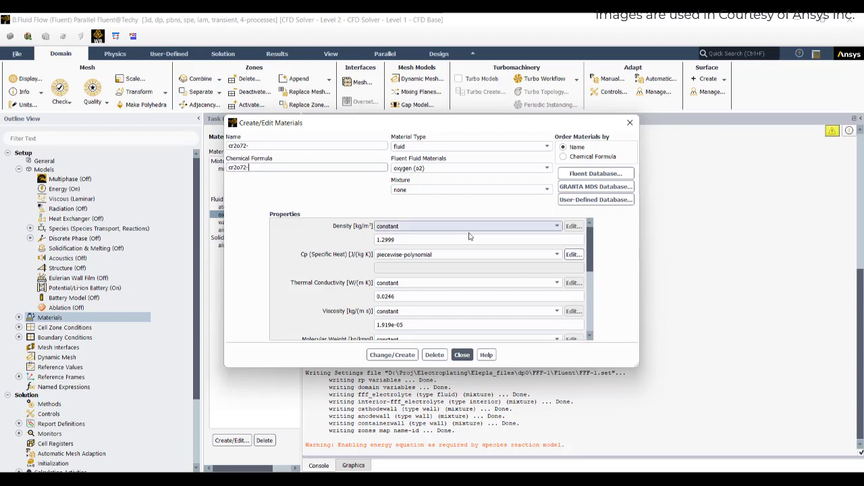
Set the cr2o72- material's density to a constant 2680 kg/m³ and its specific heat to a constant 186 J/(kg K).
{"action": "left_click", "coordinate": [435, 229]}
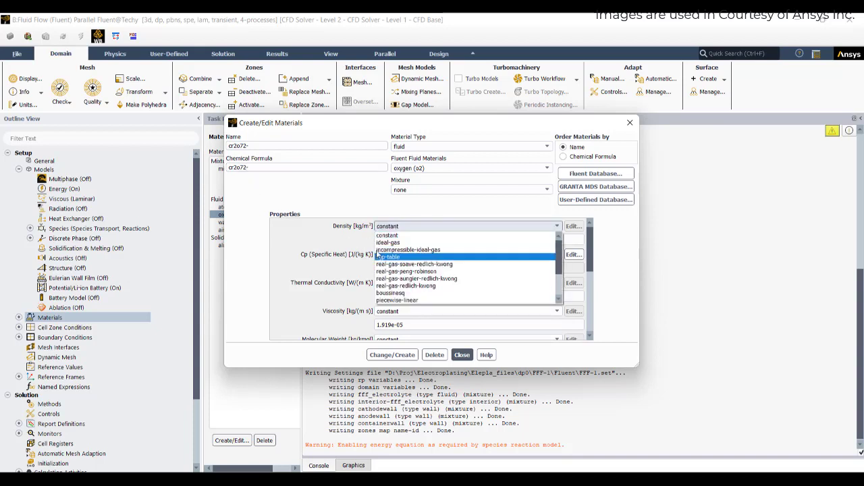
{"action": "left_click", "coordinate": [395, 239]}
{"action": "double_click", "coordinate": [395, 239]}
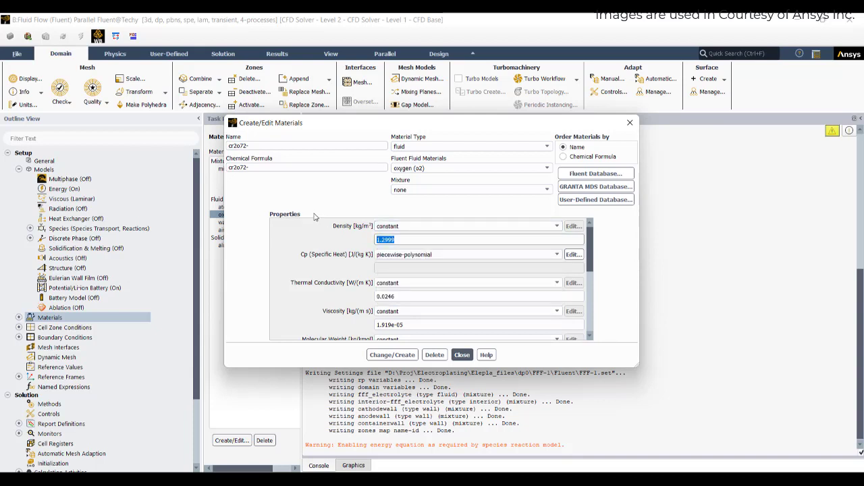
{"action": "type", "text": "2680"}
{"action": "left_click", "coordinate": [406, 255]}
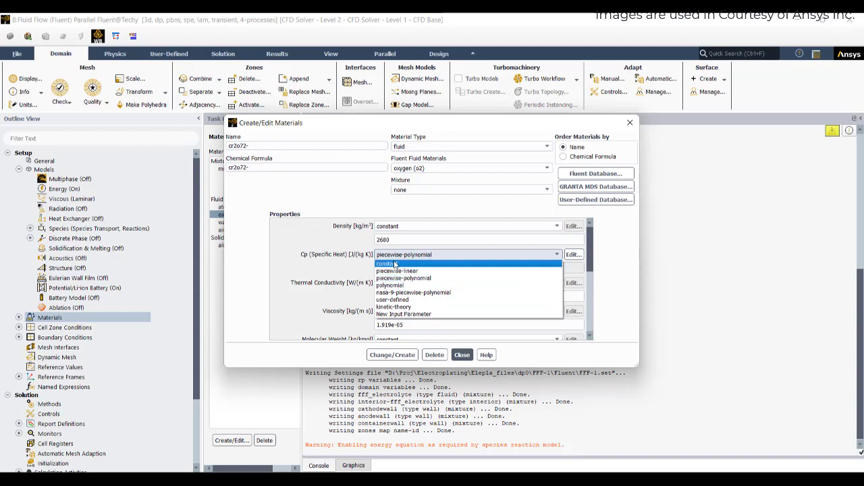
{"action": "left_click", "coordinate": [395, 265]}
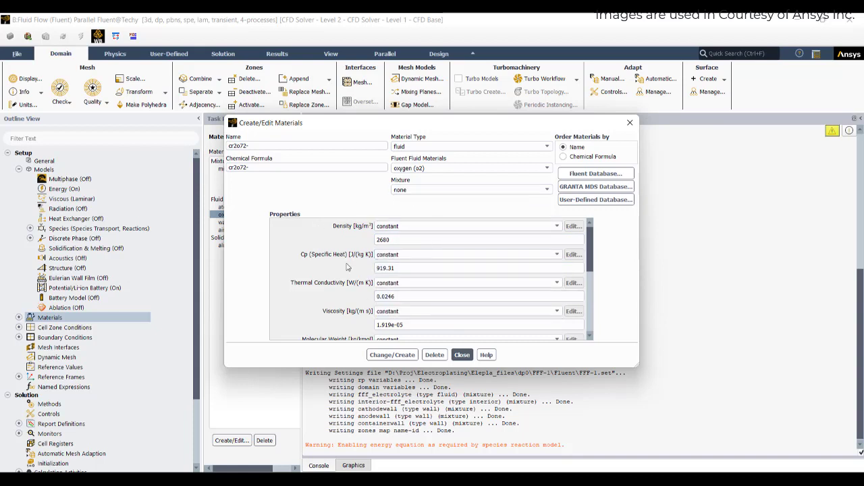
{"action": "double_click", "coordinate": [386, 268]}
{"action": "type", "text": "186"}
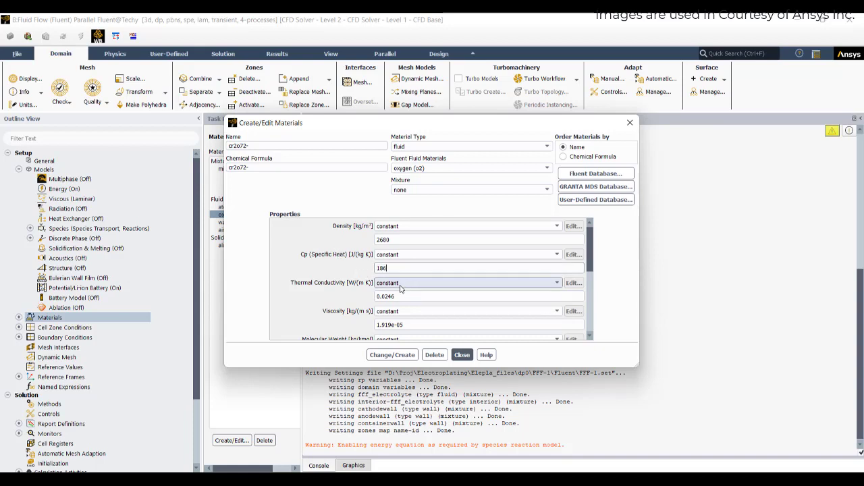
{"action": "left_click", "coordinate": [396, 295]}
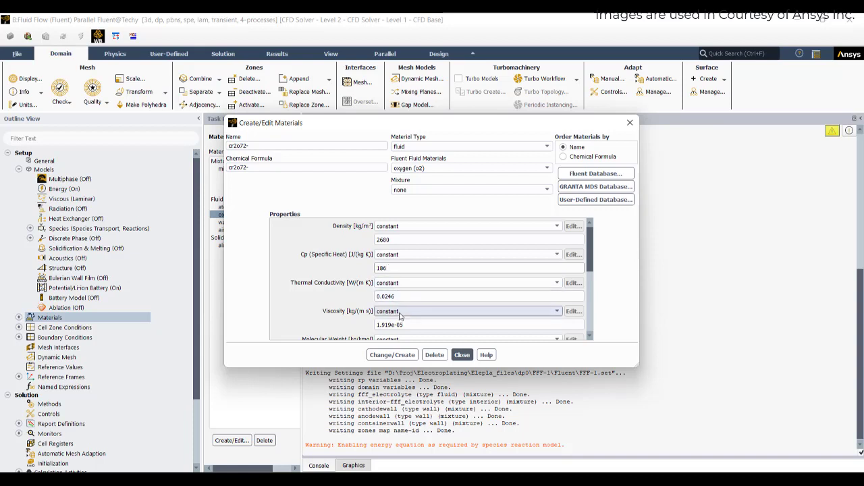
Set the cr2o72- material's standard state enthalpy to 20799 J/kgmol and standard state entropy to 6610 J/(kgmol K).
{"action": "scroll", "coordinate": [407, 313], "scroll_direction": "down", "scroll_amount": 1}
{"action": "scroll", "coordinate": [407, 313], "scroll_direction": "down", "scroll_amount": 2}
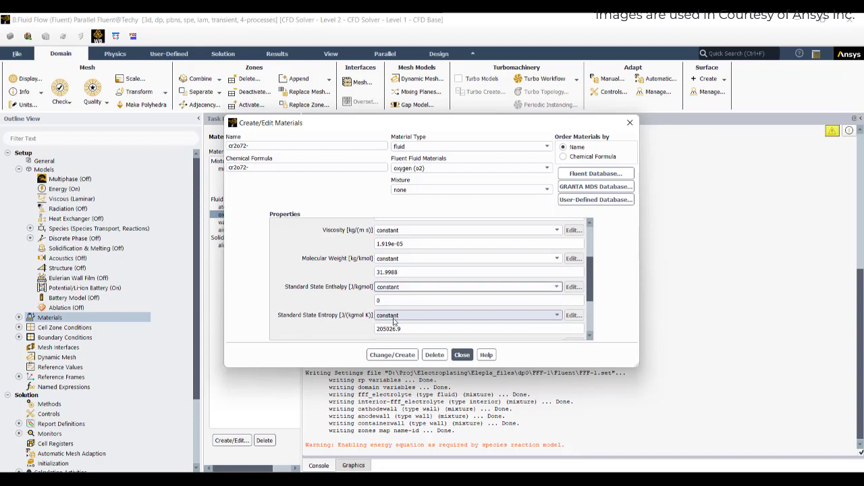
{"action": "left_click", "coordinate": [397, 316]}
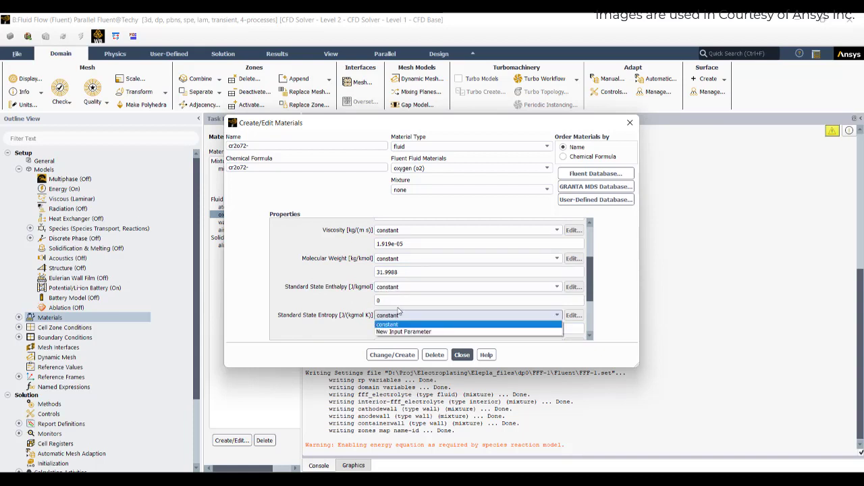
{"action": "left_click", "coordinate": [398, 302]}
{"action": "type", "text": "20799"}
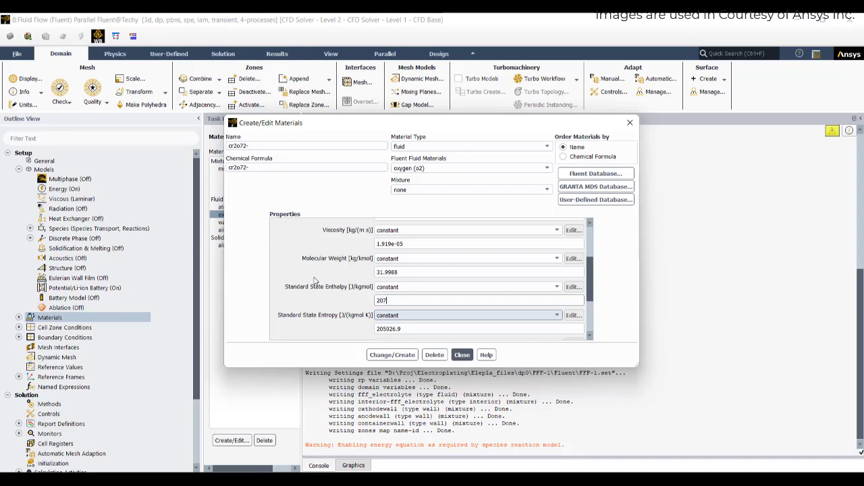
{"action": "left_click", "coordinate": [408, 328]}
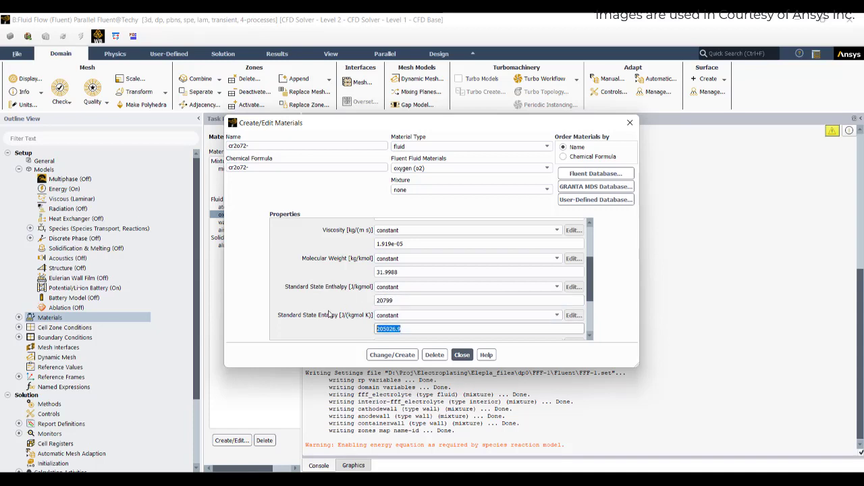
{"action": "type", "text": "60"}
Create cr2o72- as a new fluid material without overwriting oxygen, and close the material editor.
{"action": "left_click", "coordinate": [375, 360]}
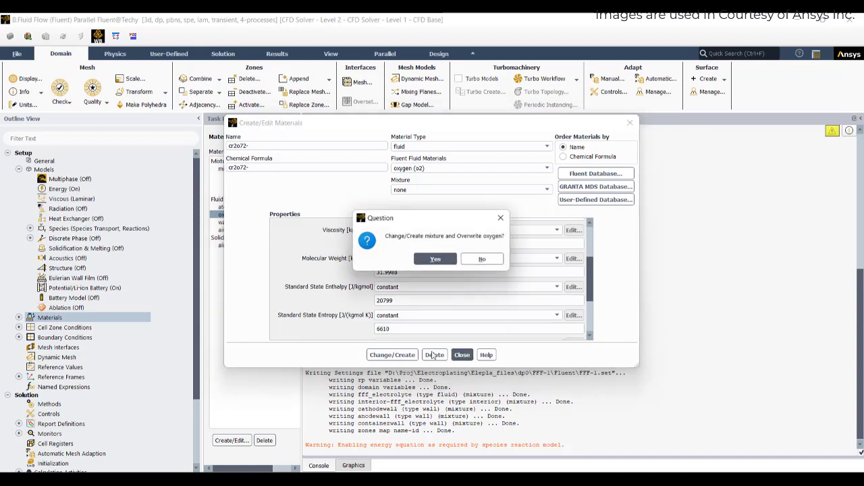
{"action": "left_click", "coordinate": [481, 261]}
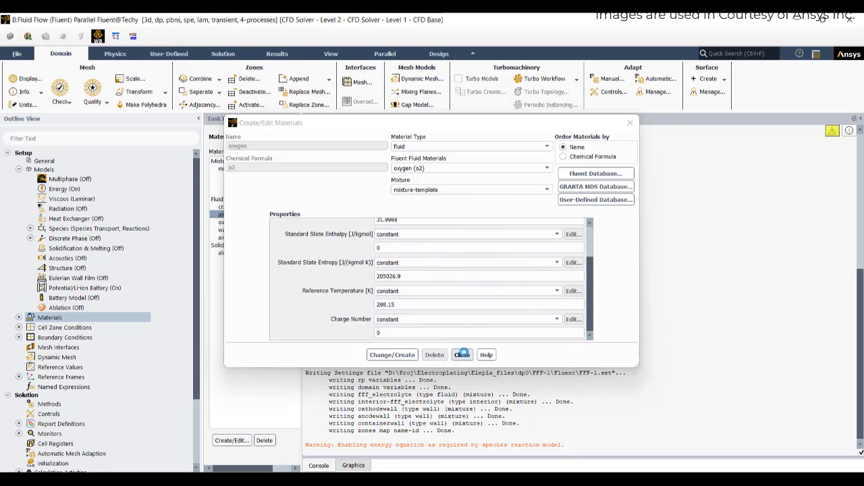
{"action": "left_click", "coordinate": [461, 355]}
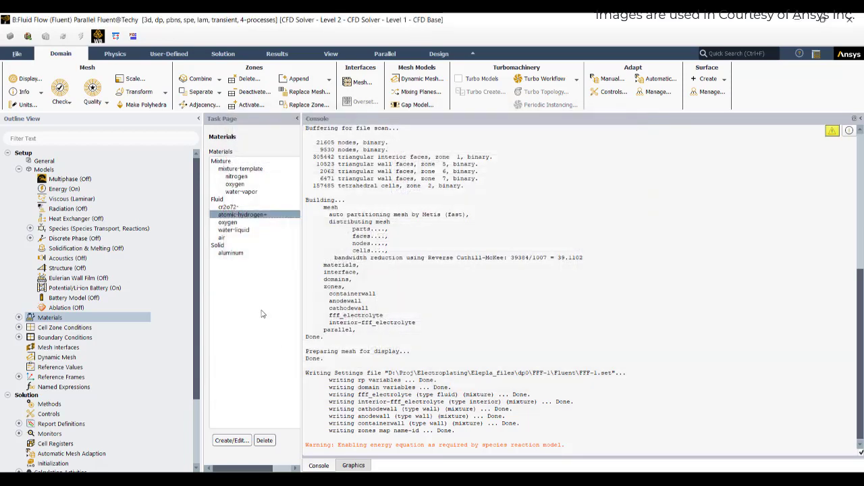
Open the fluid material air for editing and set both its name and chemical formula to cr.
{"action": "double_click", "coordinate": [229, 223]}
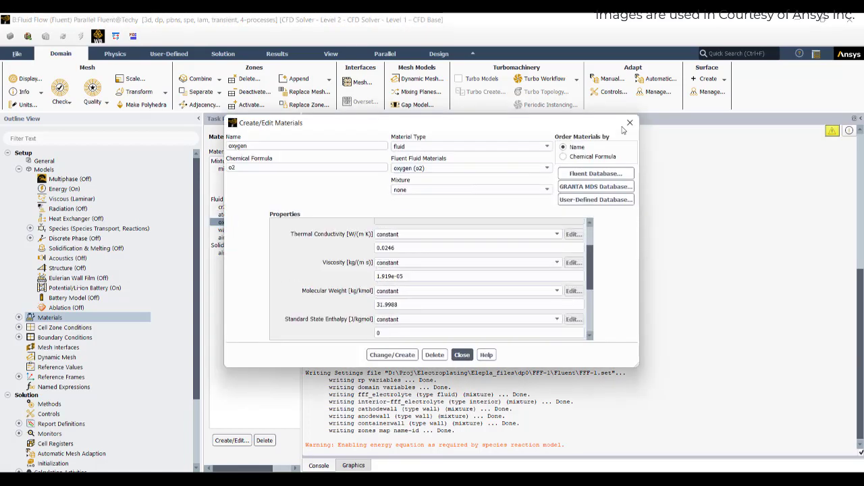
{"action": "double_click", "coordinate": [222, 237]}
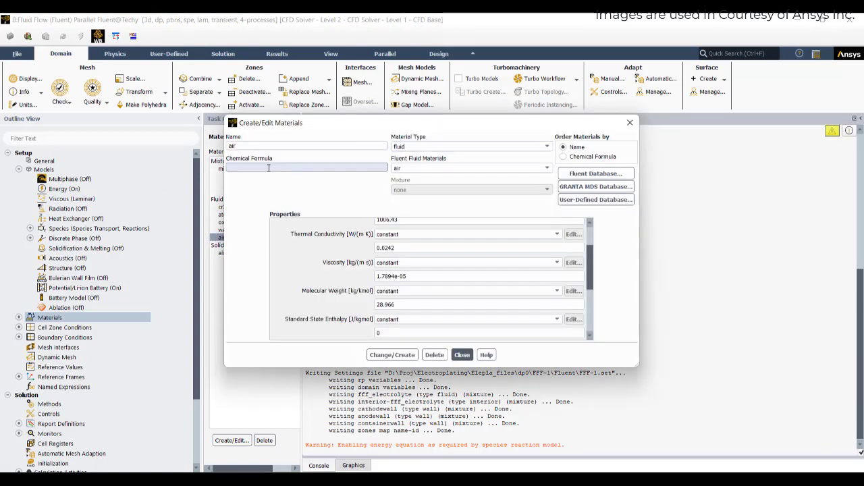
{"action": "left_click_drag", "start_coordinate": [257, 147], "coordinate": [166, 141]}
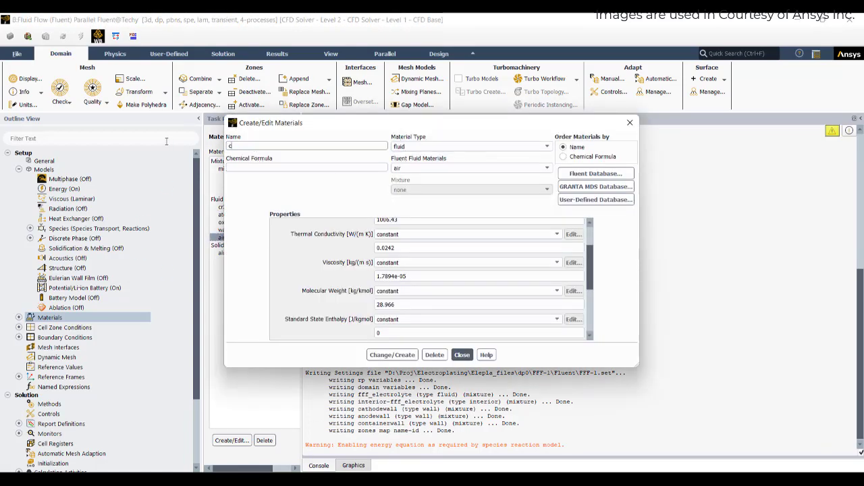
{"action": "left_click", "coordinate": [263, 167]}
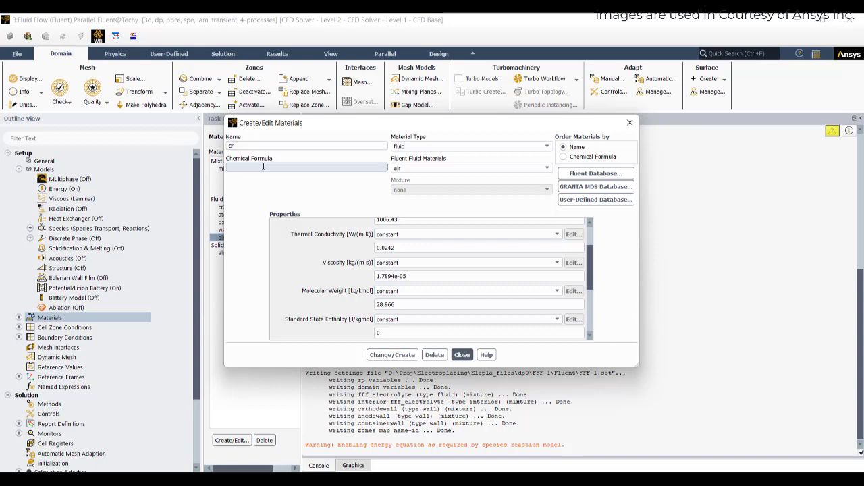
{"action": "type", "text": "cr"}
Set the cr material's density to 7150 kg/m³ and its specific heat to 448 J/(kg K).
{"action": "scroll", "coordinate": [425, 247], "scroll_direction": "up", "scroll_amount": 2}
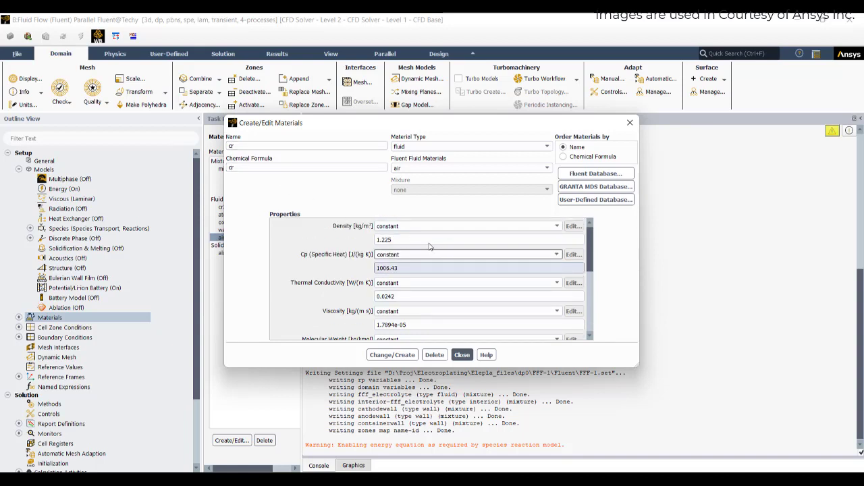
{"action": "left_click_drag", "start_coordinate": [415, 237], "coordinate": [294, 209]}
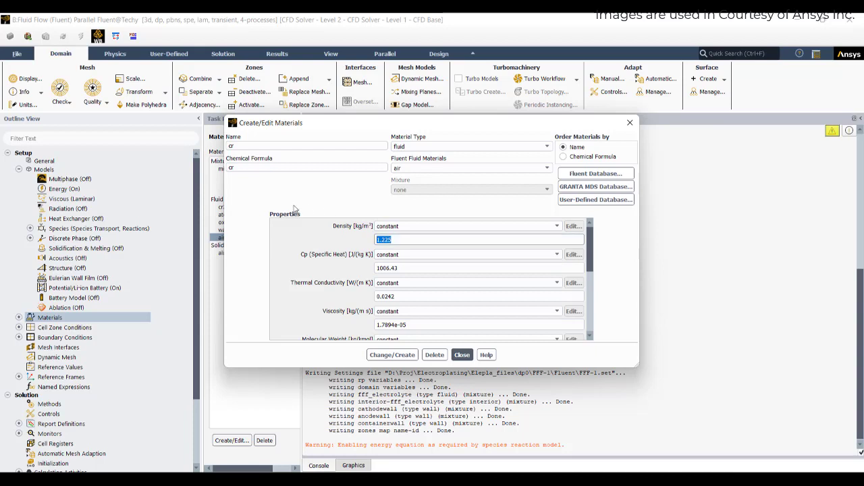
{"action": "type", "text": "7150"}
{"action": "left_click_drag", "start_coordinate": [395, 267], "coordinate": [299, 254]}
{"action": "type", "text": "448"}
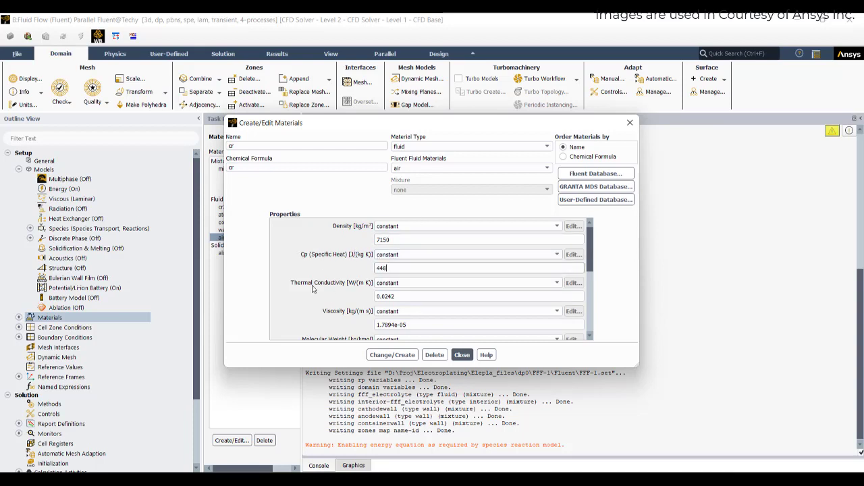
Set the cr material's molecular weight to 51.99384 kg/kmol and standard state entropy to 18866.4 J/(kgmol K).
{"action": "scroll", "coordinate": [400, 313], "scroll_direction": "down", "scroll_amount": 1}
{"action": "left_click", "coordinate": [398, 325]}
{"action": "left_click_drag", "start_coordinate": [398, 325], "coordinate": [349, 316]}
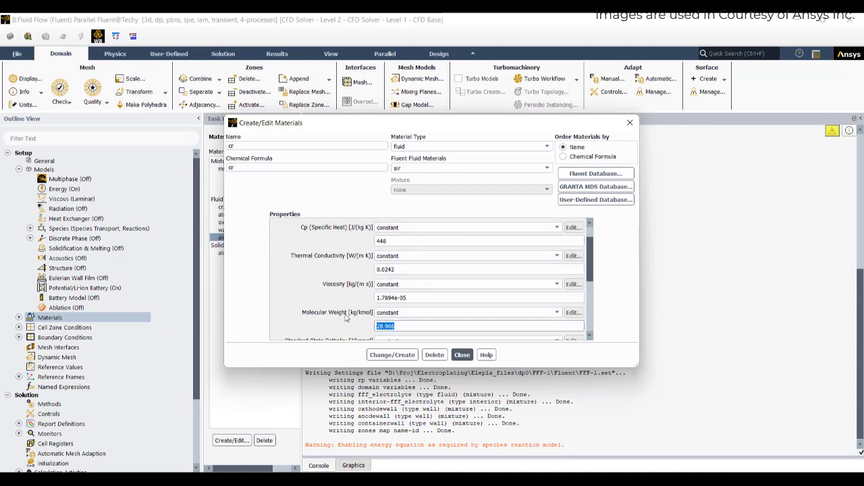
{"action": "type", "text": "51.99384"}
{"action": "scroll", "coordinate": [401, 324], "scroll_direction": "down", "scroll_amount": 1}
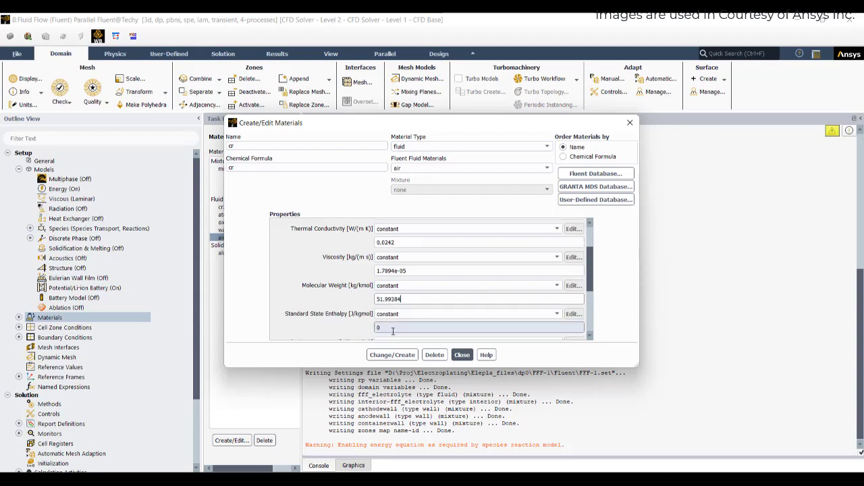
{"action": "scroll", "coordinate": [393, 326], "scroll_direction": "down", "scroll_amount": 2}
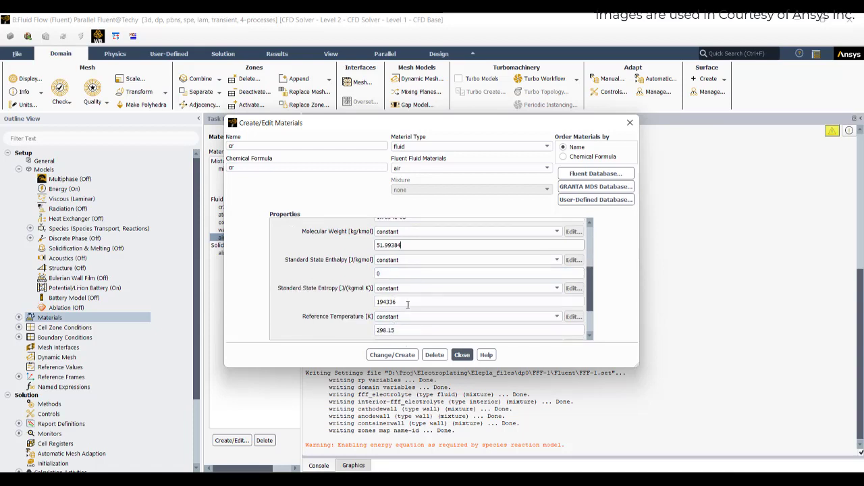
{"action": "double_click", "coordinate": [407, 304]}
{"action": "type", "text": "18"}
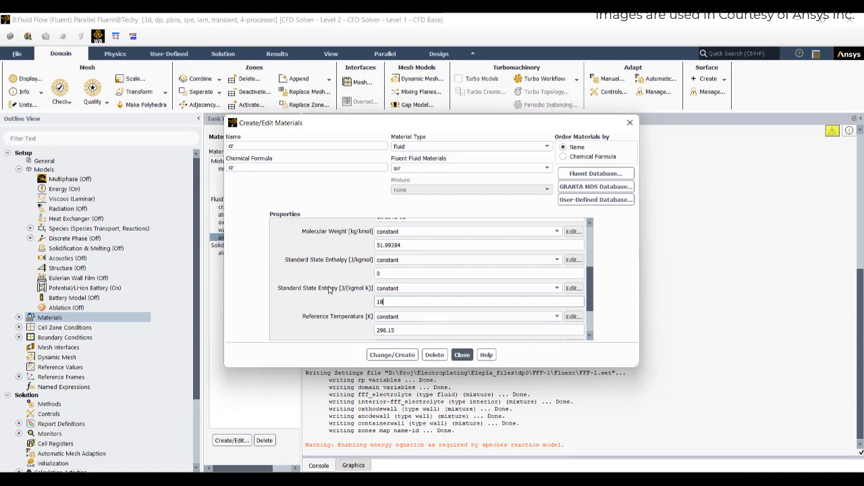
{"action": "type", "text": "866.4"}
Create cr as a new fluid material without overwriting air, and close the material editor.
{"action": "left_click", "coordinate": [390, 354]}
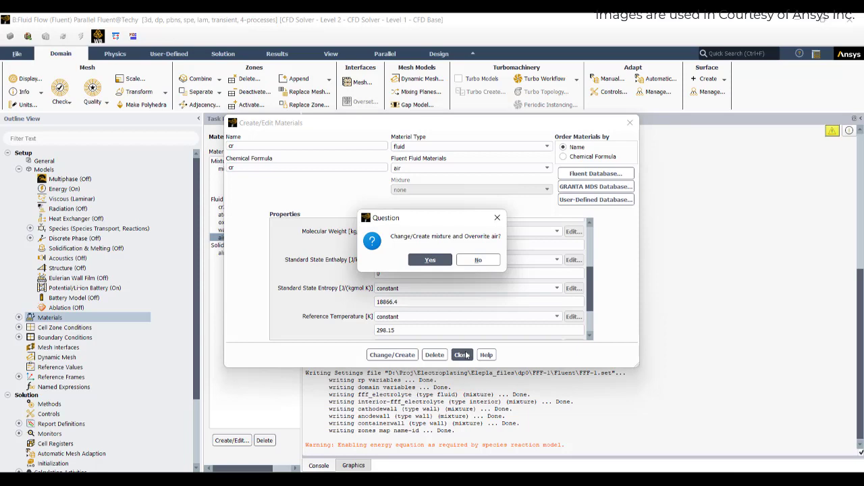
{"action": "left_click", "coordinate": [478, 260]}
{"action": "left_click", "coordinate": [462, 355]}
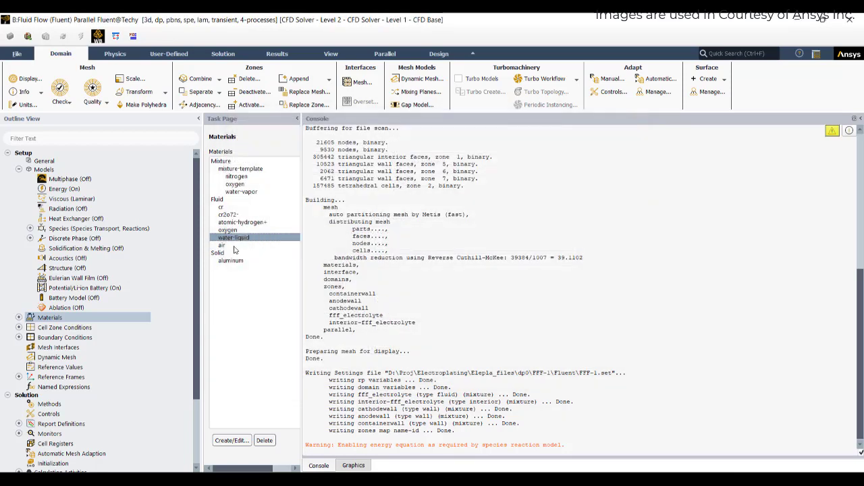
Reopen the cr2o72- fluid material, set its molecular weight to 215 kg/kmol, apply the change and close the editor.
{"action": "double_click", "coordinate": [236, 218]}
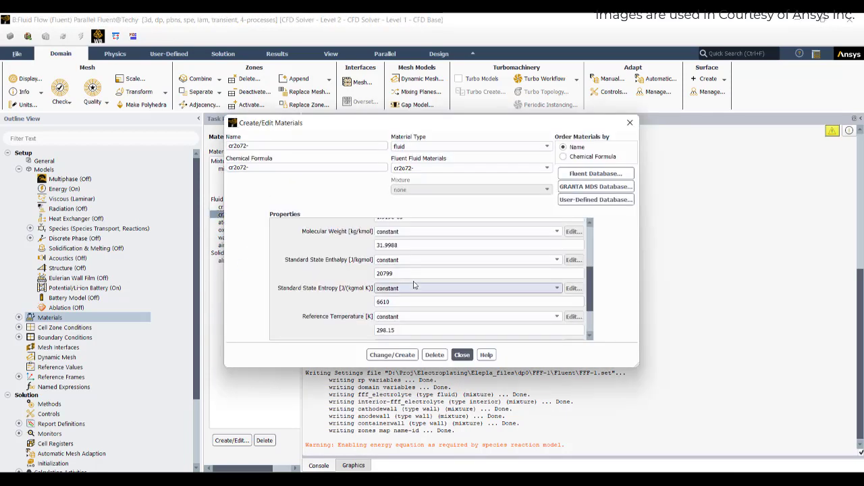
{"action": "left_click_drag", "start_coordinate": [325, 239], "coordinate": [314, 239]}
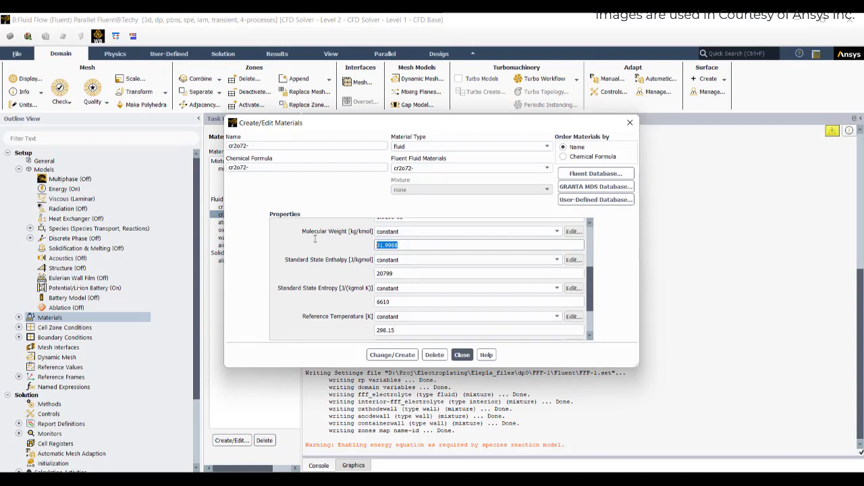
{"action": "type", "text": "215"}
{"action": "left_click", "coordinate": [386, 355]}
{"action": "left_click", "coordinate": [462, 356]}
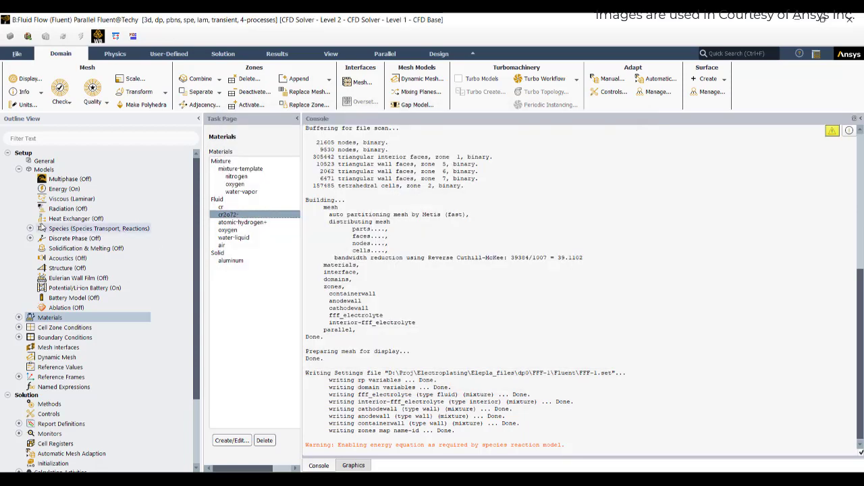
Open the mixture-template species list from the species model and add cr as a selected solid species.
{"action": "double_click", "coordinate": [94, 229]}
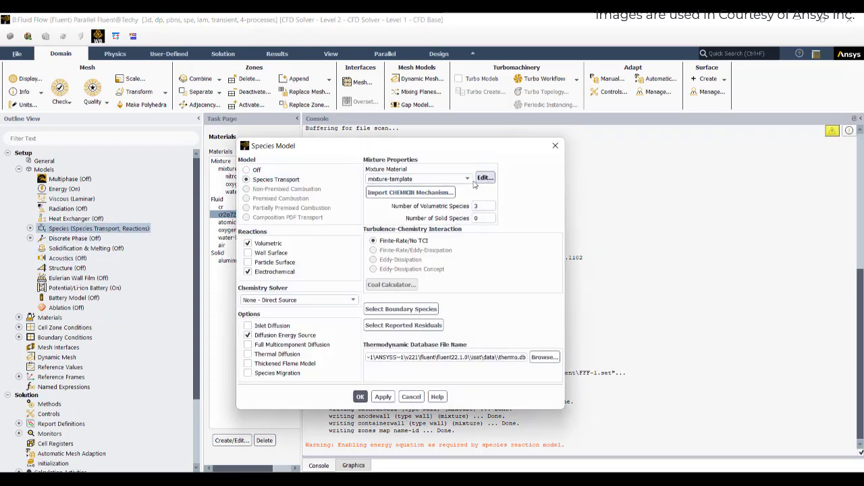
{"action": "left_click", "coordinate": [485, 178]}
{"action": "scroll", "coordinate": [567, 199], "scroll_direction": "up", "scroll_amount": 3}
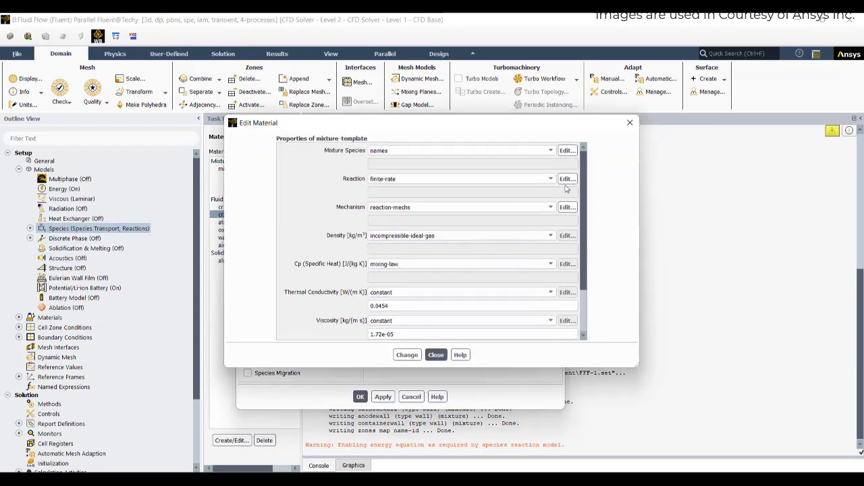
{"action": "left_click", "coordinate": [567, 150]}
{"action": "left_click", "coordinate": [294, 285]}
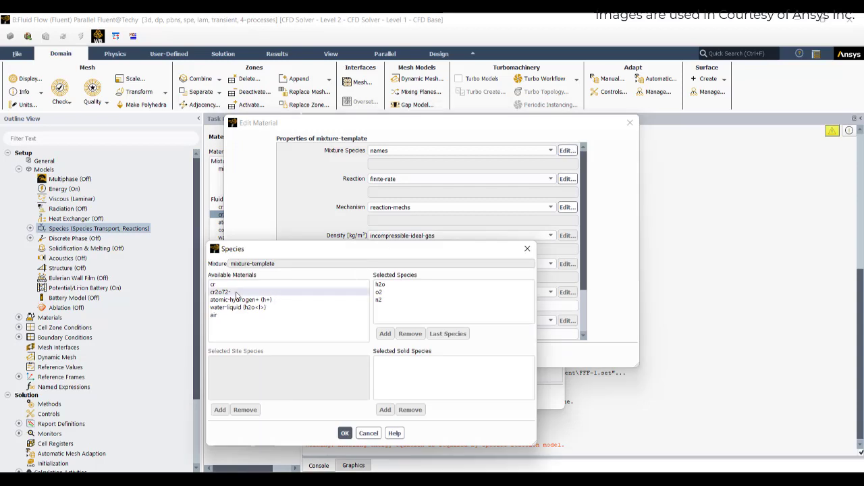
{"action": "left_click", "coordinate": [385, 410]}
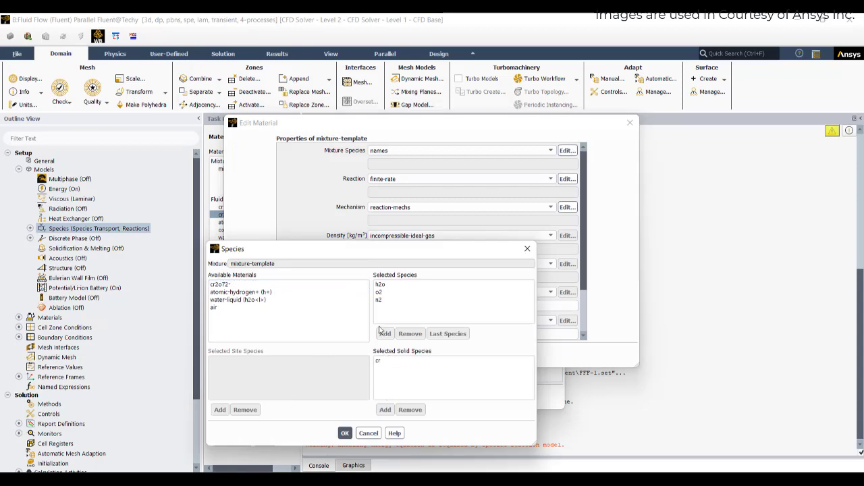
Remove n2 from the selected species of mixture-template.
{"action": "left_click", "coordinate": [380, 284]}
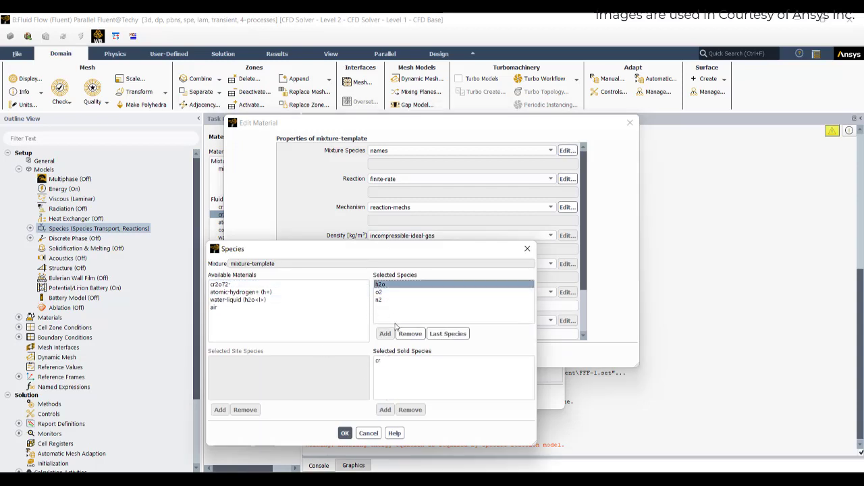
{"action": "left_click", "coordinate": [379, 293]}
{"action": "left_click", "coordinate": [381, 300]}
{"action": "left_click", "coordinate": [410, 334]}
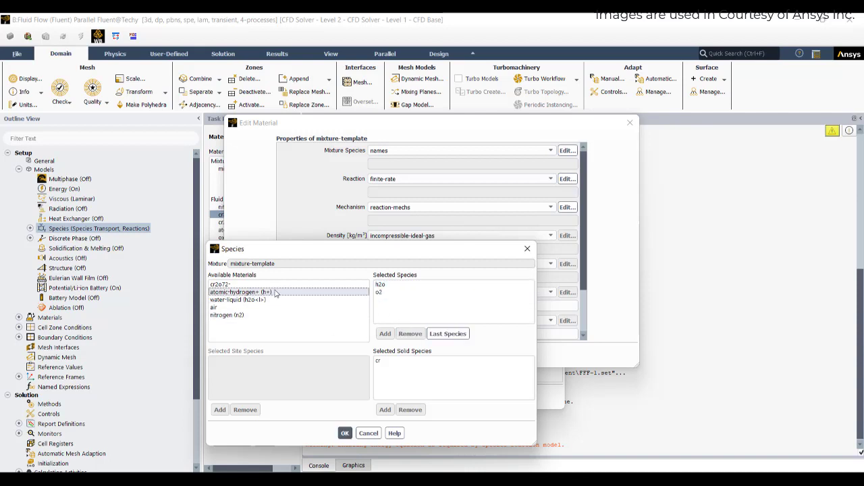
Add water-liquid (h2o<l>), atomic-hydrogen+ (h+) and cr2o72- to the selected species of mixture-template.
{"action": "left_click", "coordinate": [247, 300]}
{"action": "left_click", "coordinate": [385, 333]}
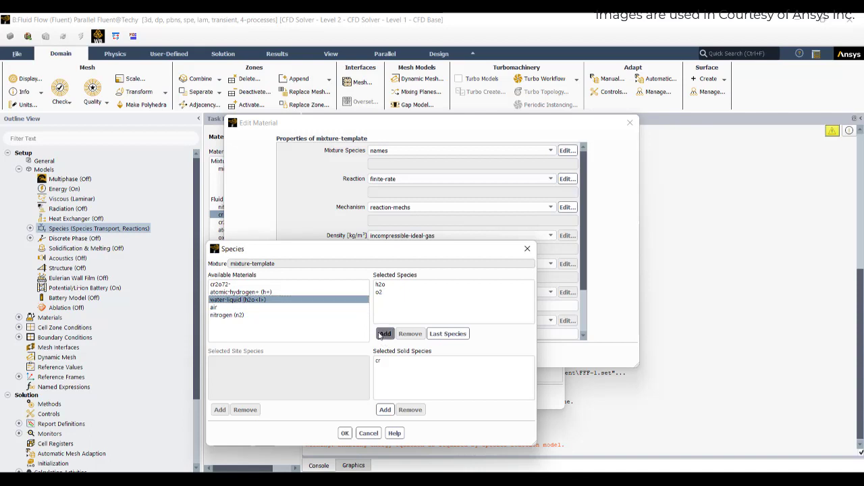
{"action": "left_click", "coordinate": [240, 292]}
{"action": "left_click", "coordinate": [384, 333]}
{"action": "left_click", "coordinate": [266, 286]}
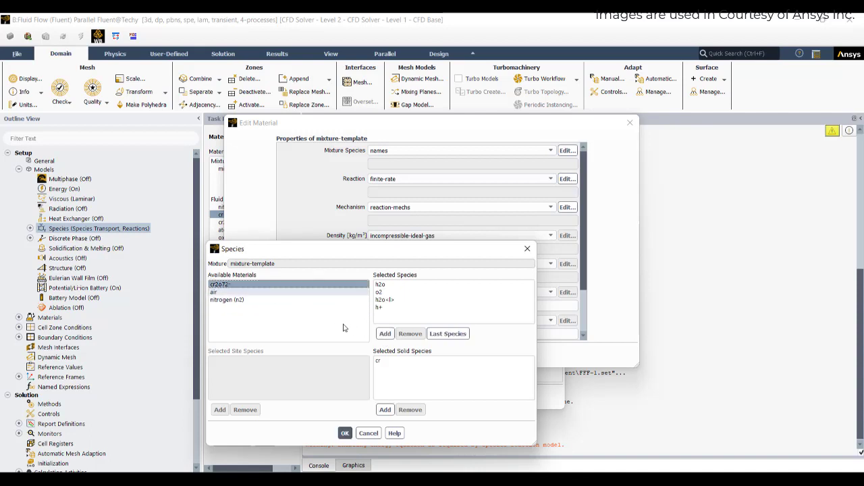
{"action": "left_click", "coordinate": [385, 334]}
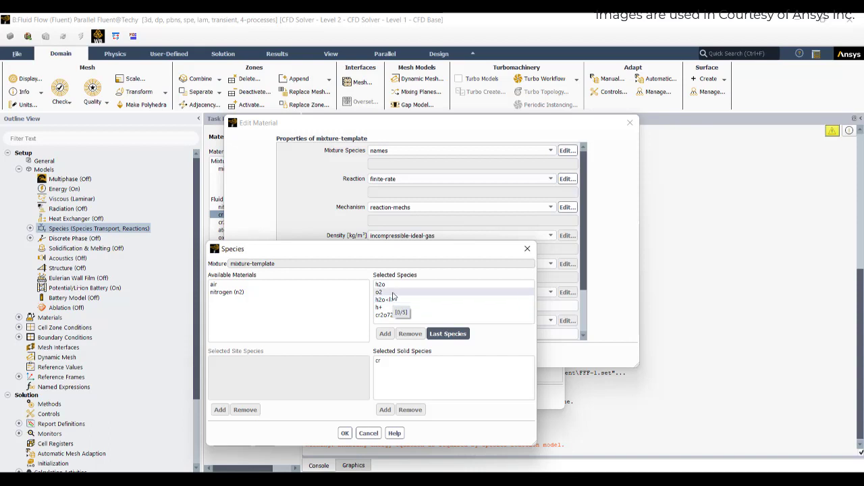
Remove h2o from the selected species of mixture-template and accept the species list.
{"action": "left_click", "coordinate": [386, 285]}
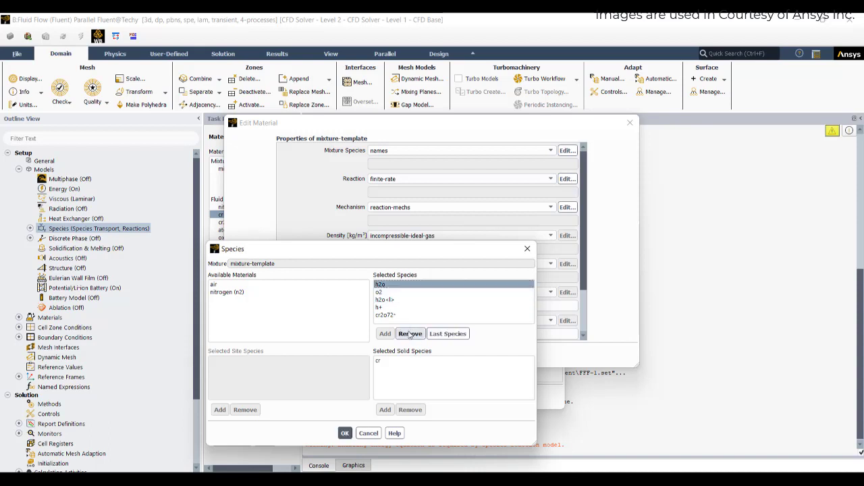
{"action": "left_click", "coordinate": [410, 333]}
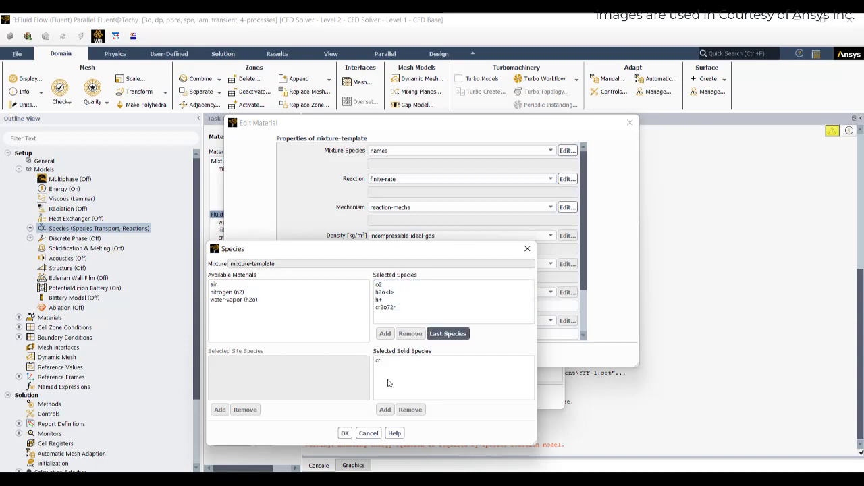
{"action": "left_click", "coordinate": [344, 433]}
Open the reactions of mixture-template and give reaction-1 two reactants and two products.
{"action": "left_click", "coordinate": [567, 178]}
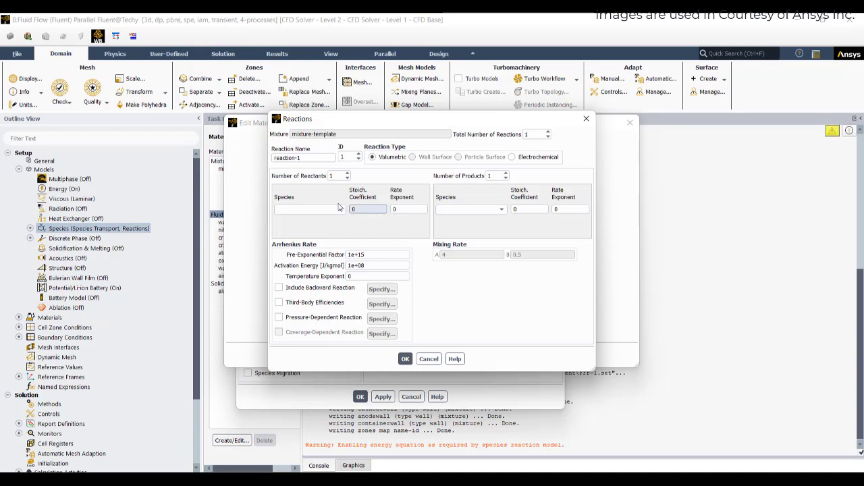
{"action": "left_click", "coordinate": [348, 174]}
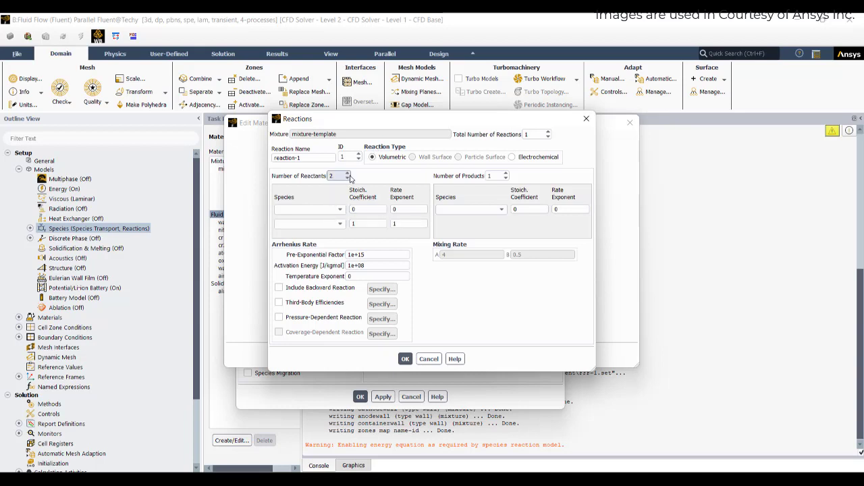
{"action": "left_click", "coordinate": [506, 173]}
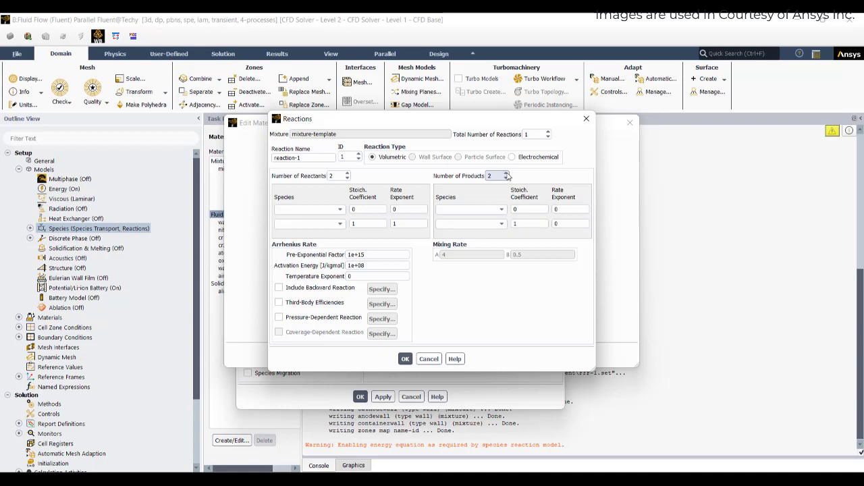
Set the reactants of reaction-1 to cr2o72- with stoichiometric coefficient 1 and h+ with coefficient 14, both with rate exponent 0.
{"action": "left_click", "coordinate": [339, 210]}
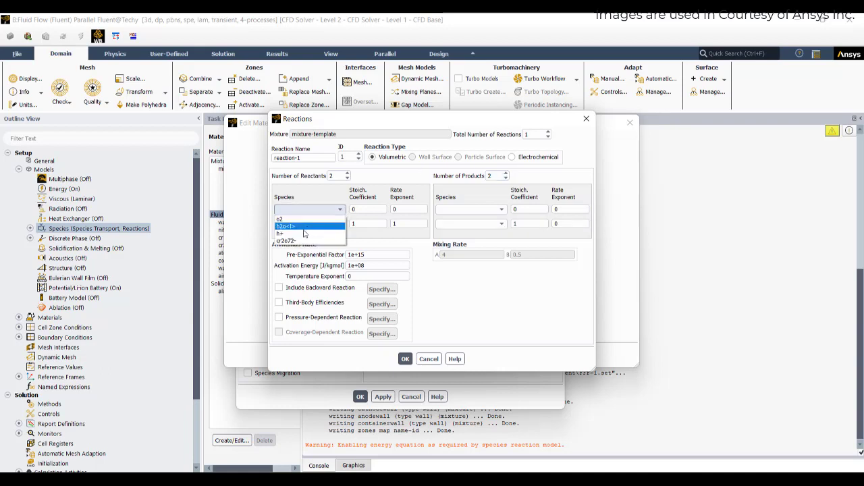
{"action": "left_click", "coordinate": [297, 240]}
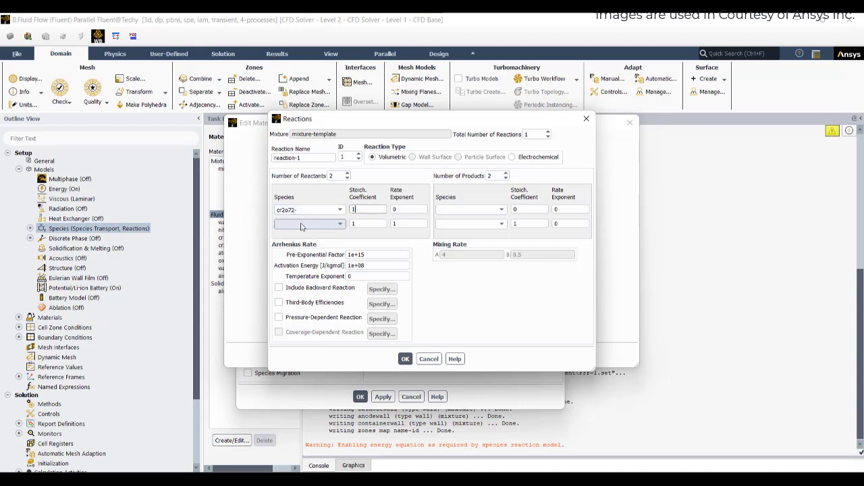
{"action": "left_click", "coordinate": [302, 224]}
{"action": "left_click", "coordinate": [288, 248]}
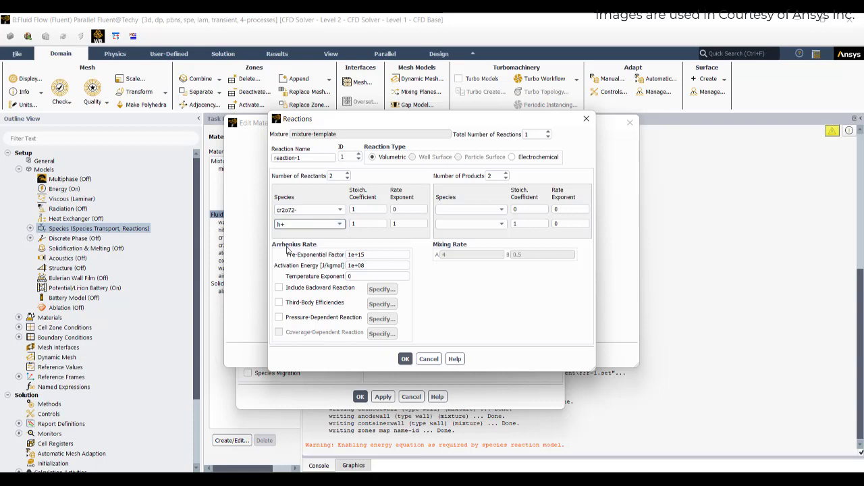
{"action": "left_click", "coordinate": [367, 226]}
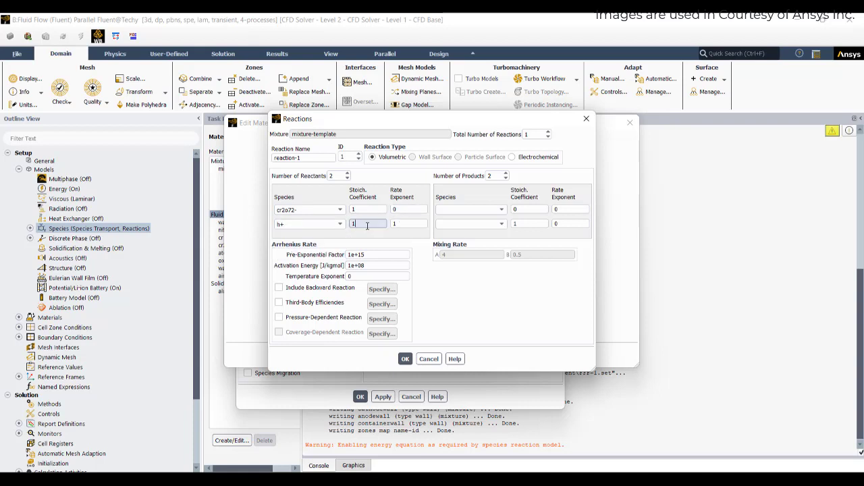
{"action": "type", "text": "4"}
{"action": "left_click", "coordinate": [409, 224]}
{"action": "type", "text": "0"}
Make reaction-1 electrochemical and set its products to cr with stoichiometric coefficient 2 and h2o<l> with coefficient 7.
{"action": "left_click", "coordinate": [502, 209]}
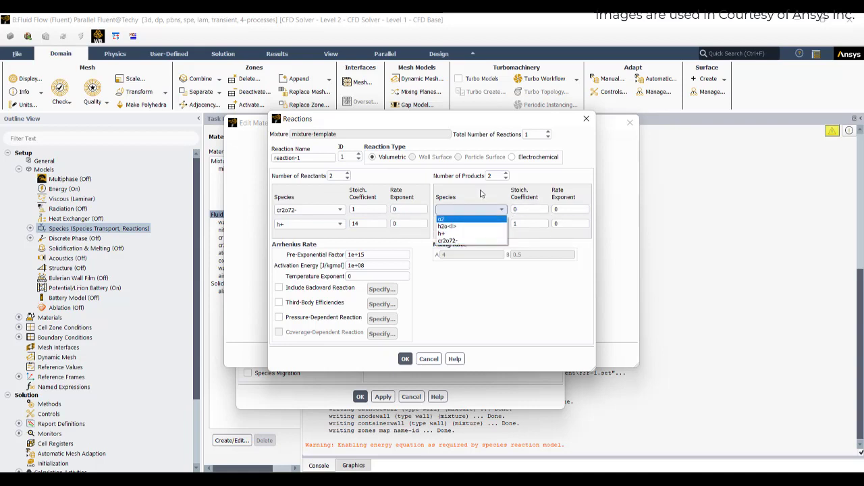
{"action": "left_click", "coordinate": [512, 157]}
{"action": "left_click", "coordinate": [493, 210]}
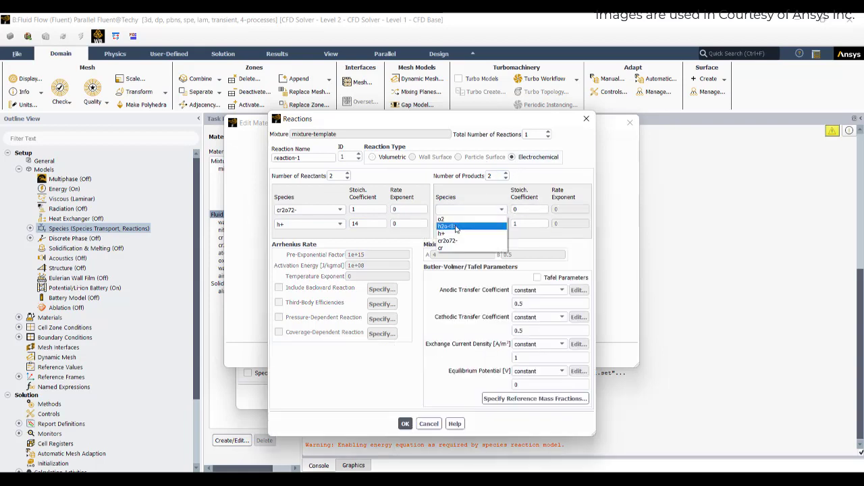
{"action": "left_click", "coordinate": [451, 241]}
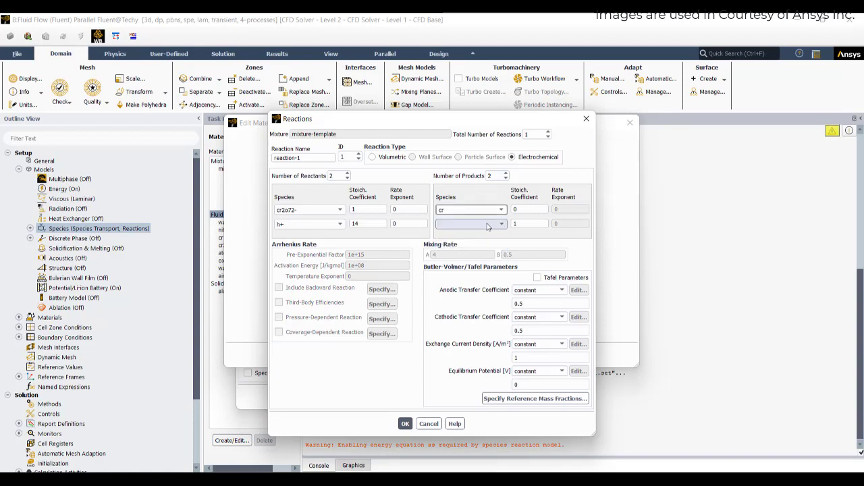
{"action": "left_click", "coordinate": [487, 225]}
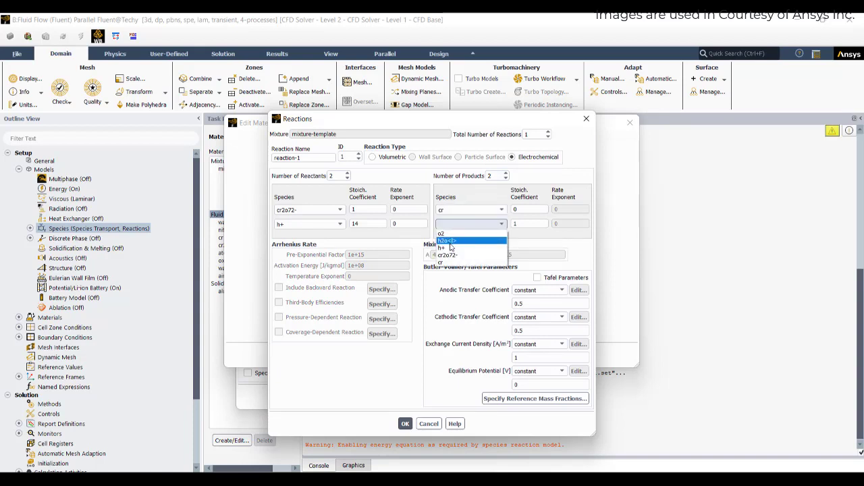
{"action": "left_click", "coordinate": [447, 241]}
{"action": "double_click", "coordinate": [530, 209]}
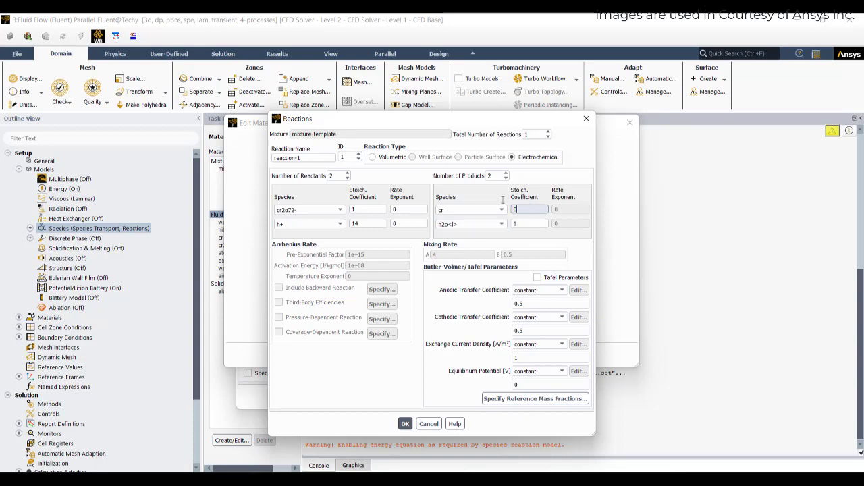
{"action": "type", "text": "2"}
{"action": "key", "text": "Tab"}
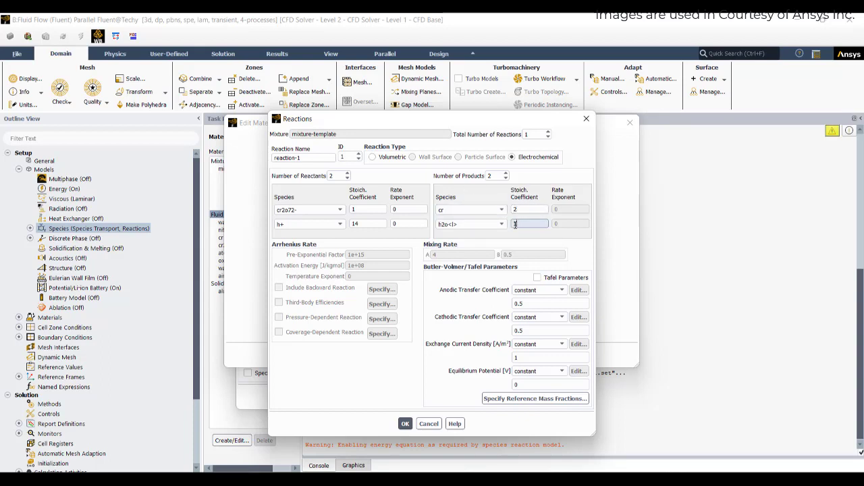
{"action": "type", "text": "7"}
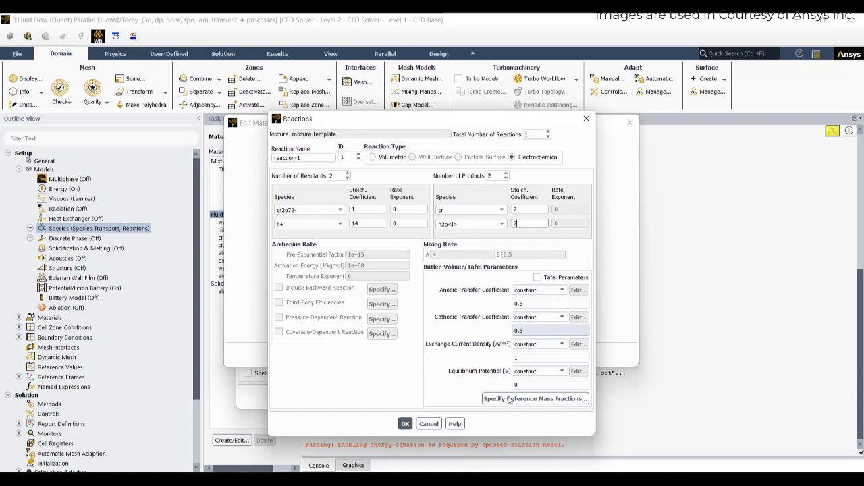
Switch to Paint and review the current and potential-difference expressions in the handwritten Butler-Volmer equation notes.
{"action": "key", "text": "alt+Tab"}
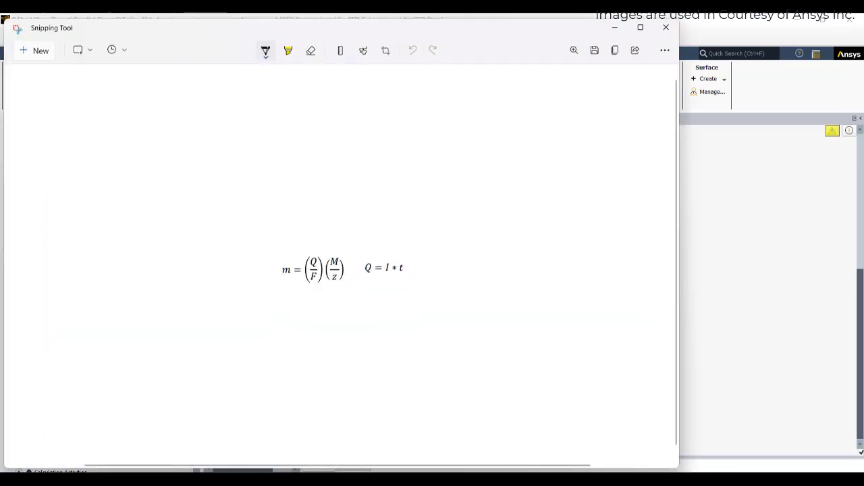
{"action": "left_click", "coordinate": [592, 428]}
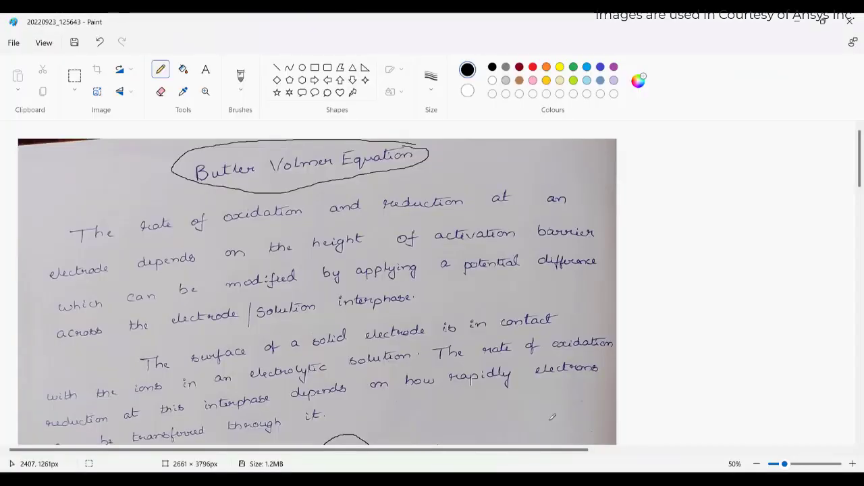
{"action": "scroll", "coordinate": [318, 283], "scroll_direction": "down", "scroll_amount": 10}
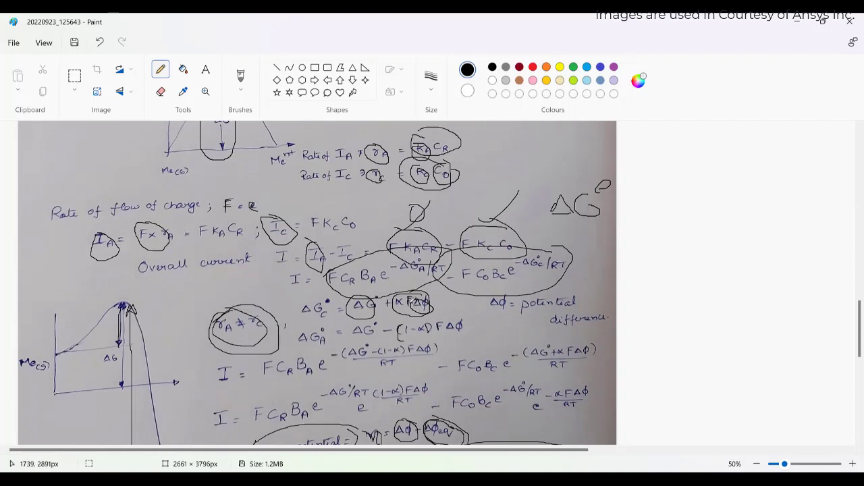
{"action": "mouse_move", "coordinate": [394, 307]}
{"action": "left_mouse_down"}
{"action": "mouse_move", "coordinate": [413, 297]}
{"action": "mouse_move", "coordinate": [436, 319]}
{"action": "mouse_move", "coordinate": [421, 323]}
{"action": "mouse_move", "coordinate": [431, 322]}
{"action": "left_mouse_up"}
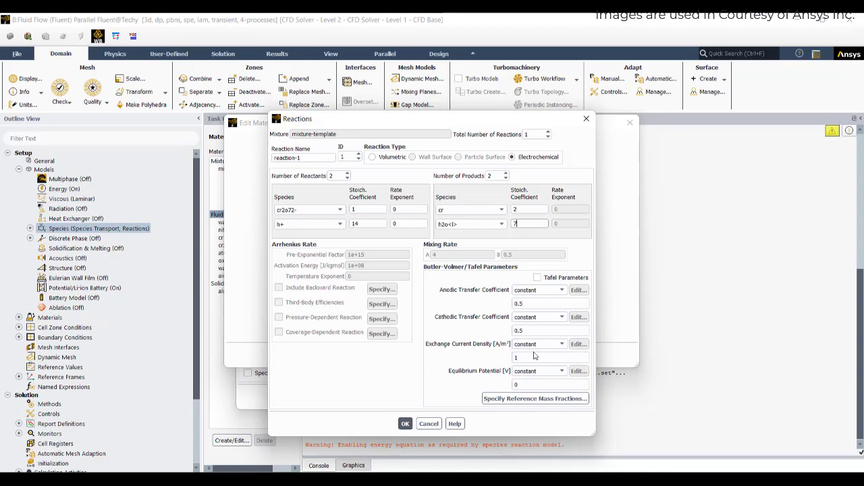
Set the exchange current density of reaction-1 to 10000 A/m² and its equilibrium potential to 0.4 V, and accept the reaction.
{"action": "left_click", "coordinate": [532, 357]}
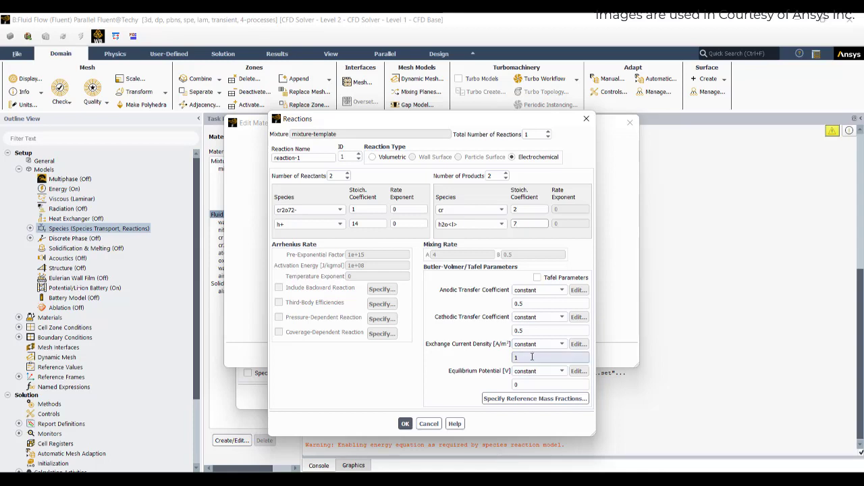
{"action": "double_click", "coordinate": [532, 357]}
{"action": "type", "text": "1000"}
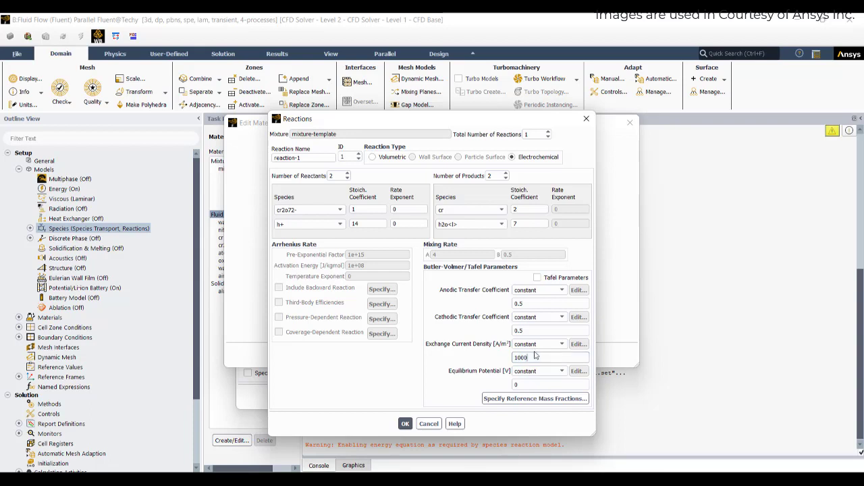
{"action": "type", "text": "0"}
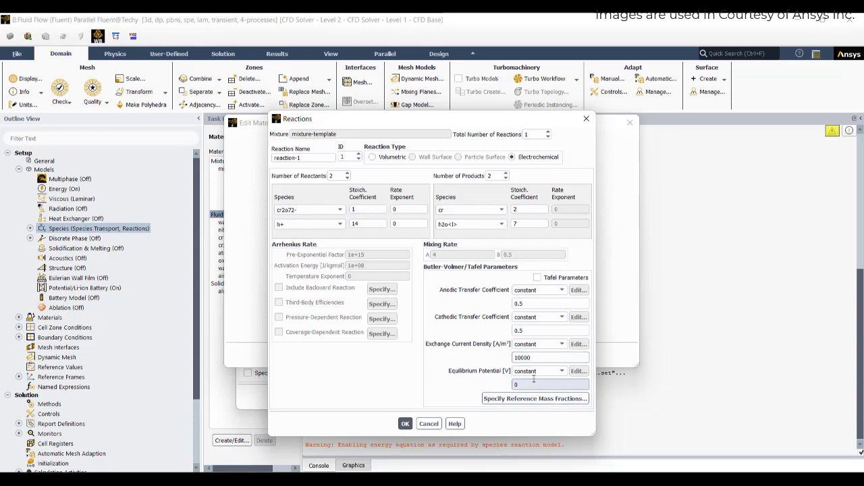
{"action": "left_click", "coordinate": [530, 384]}
{"action": "left_click", "coordinate": [537, 383]}
{"action": "type", "text": "1.2"}
{"action": "type", "text": "0.4"}
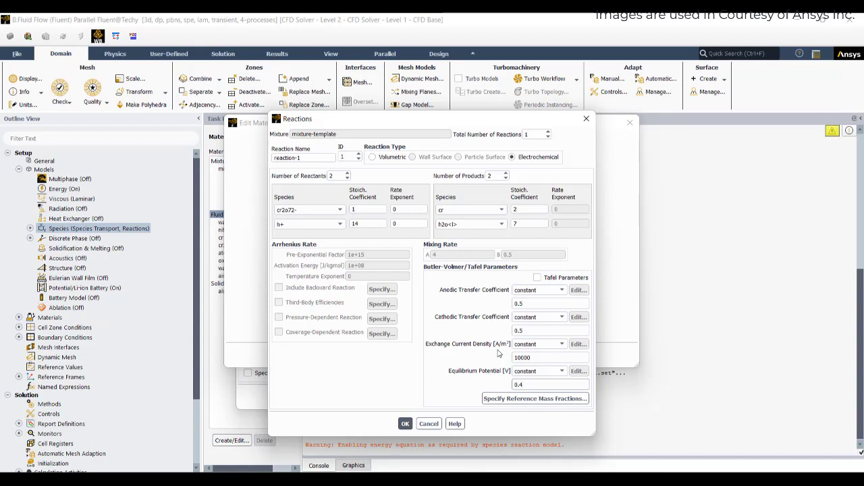
{"action": "left_click", "coordinate": [405, 422]}
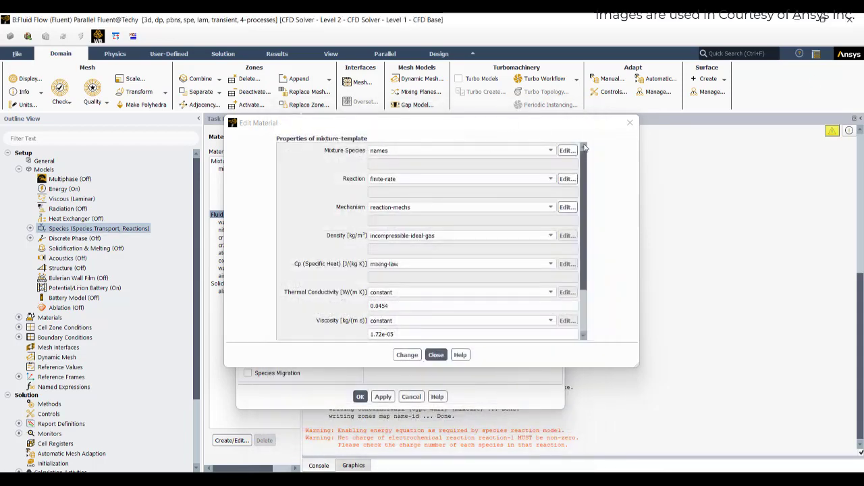
Reopen the reactions of mixture-template, raise the total number of reactions to 2 and return to reaction-1.
{"action": "left_click", "coordinate": [567, 179]}
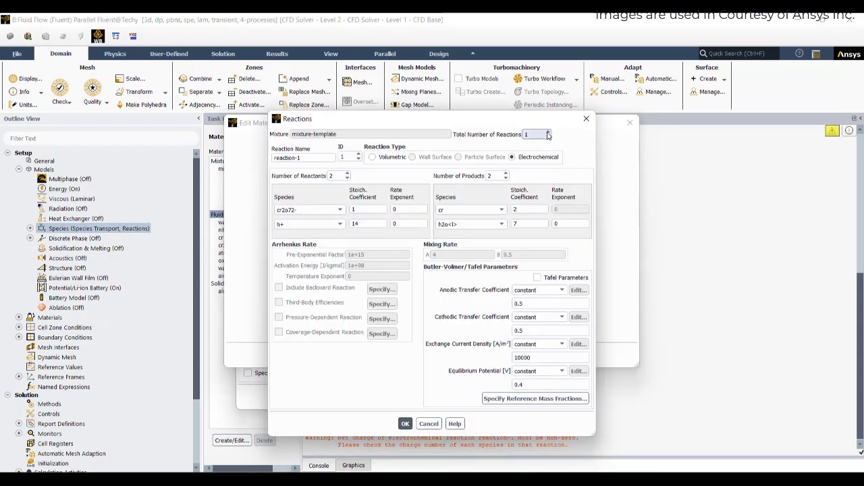
{"action": "left_click", "coordinate": [359, 154]}
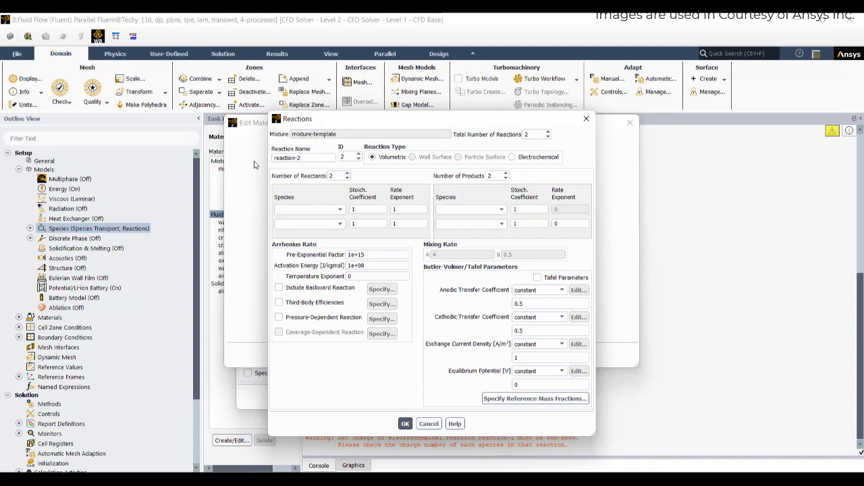
{"action": "left_click", "coordinate": [548, 138]}
{"action": "left_click", "coordinate": [548, 133]}
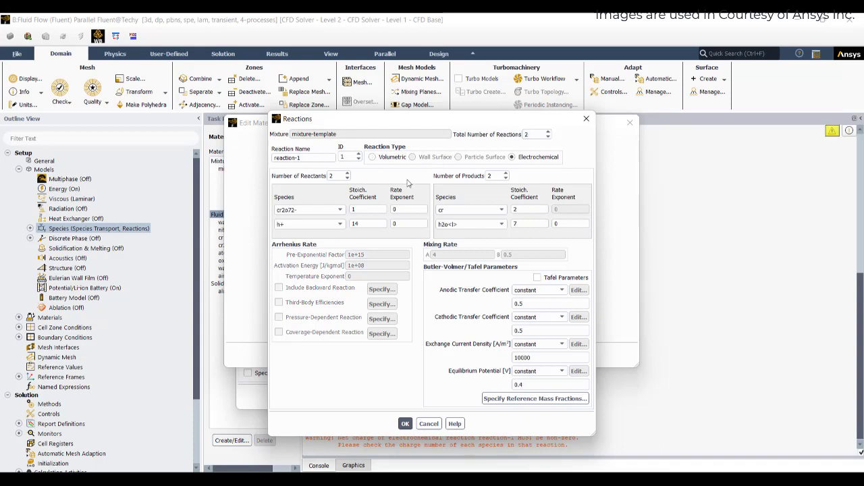
Reduce reaction-1 to a single reactant, h2o<l>, with stoichiometric coefficient 2 and rate exponent 1.
{"action": "left_click", "coordinate": [347, 179]}
{"action": "left_click", "coordinate": [307, 210]}
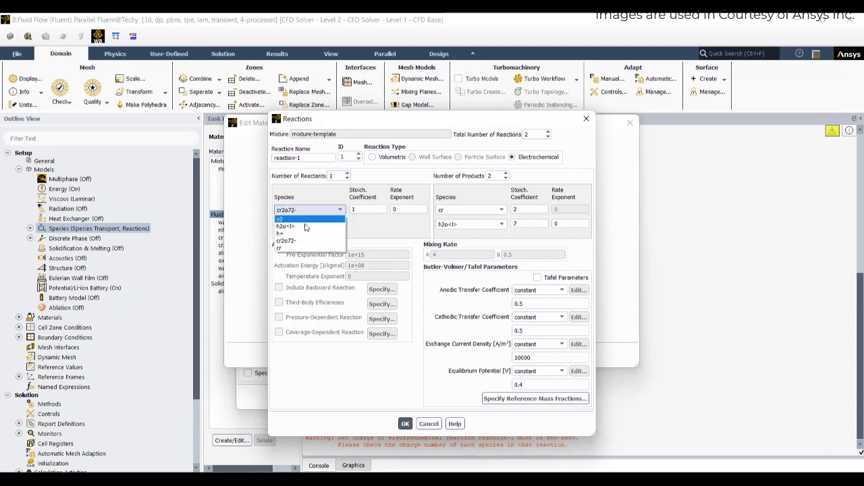
{"action": "left_click", "coordinate": [284, 227]}
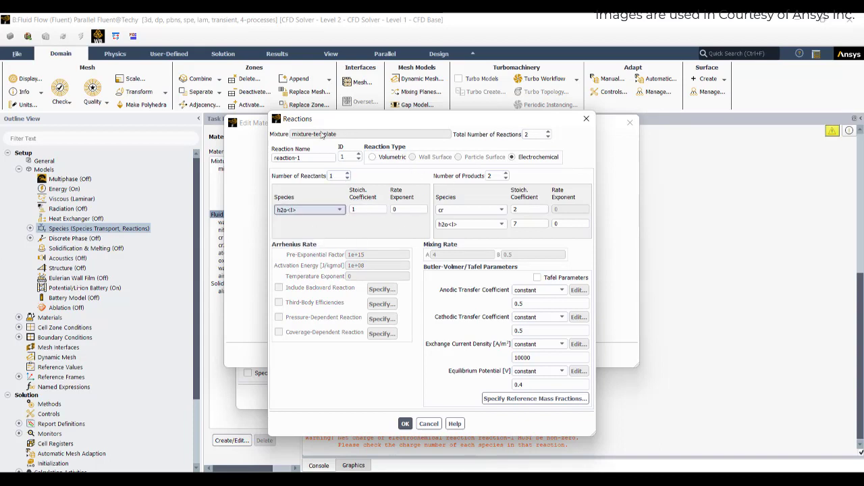
{"action": "left_click", "coordinate": [360, 209]}
{"action": "key", "text": "BackSpace"}
{"action": "type", "text": "2"}
{"action": "key", "text": "Tab"}
{"action": "type", "text": "1"}
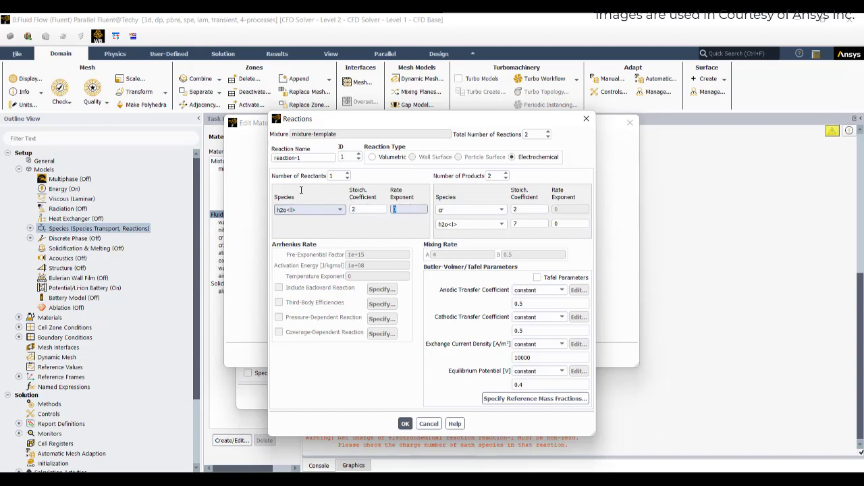
Set the products of reaction-1 to h+ with stoichiometric coefficient 4 and o2 with coefficient 1.
{"action": "left_click", "coordinate": [495, 210]}
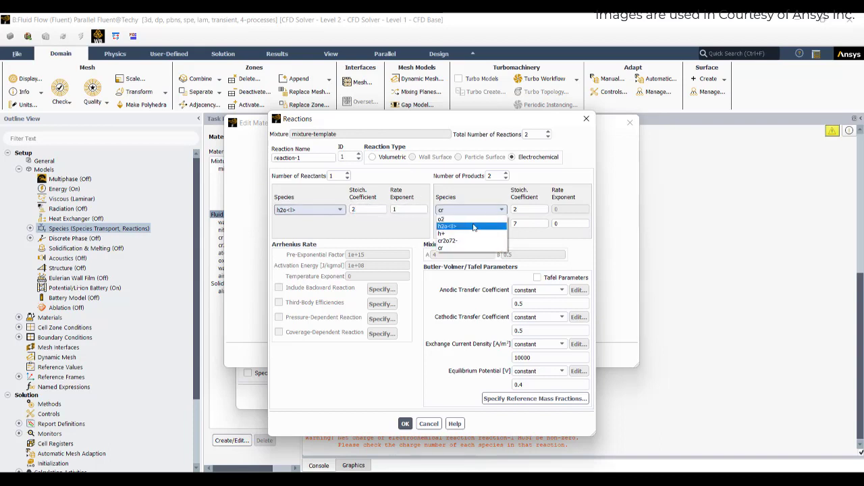
{"action": "left_click", "coordinate": [454, 233]}
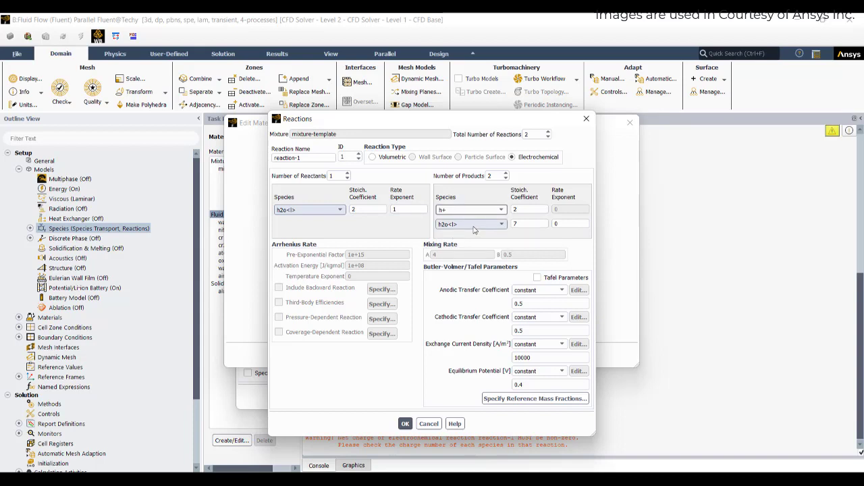
{"action": "left_click", "coordinate": [473, 226]}
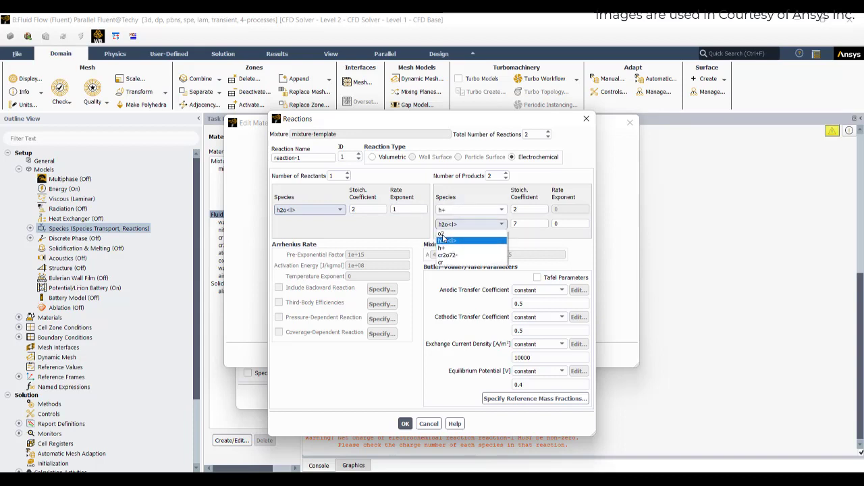
{"action": "left_click", "coordinate": [445, 233]}
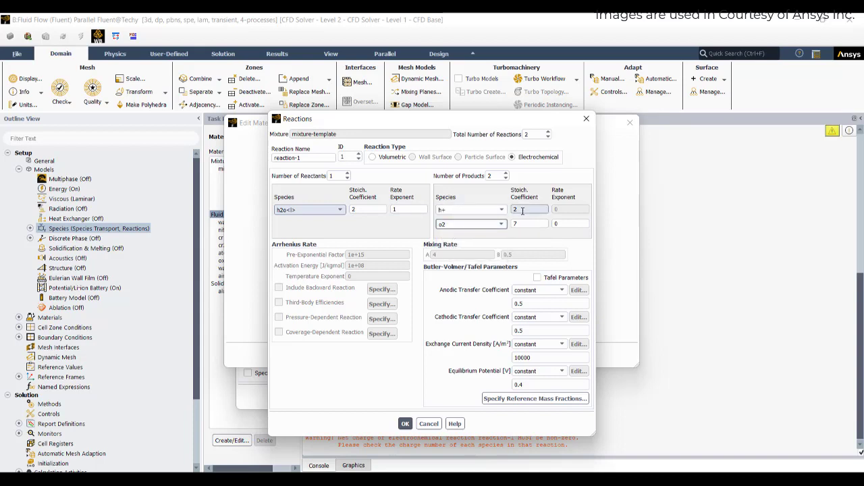
{"action": "double_click", "coordinate": [528, 226]}
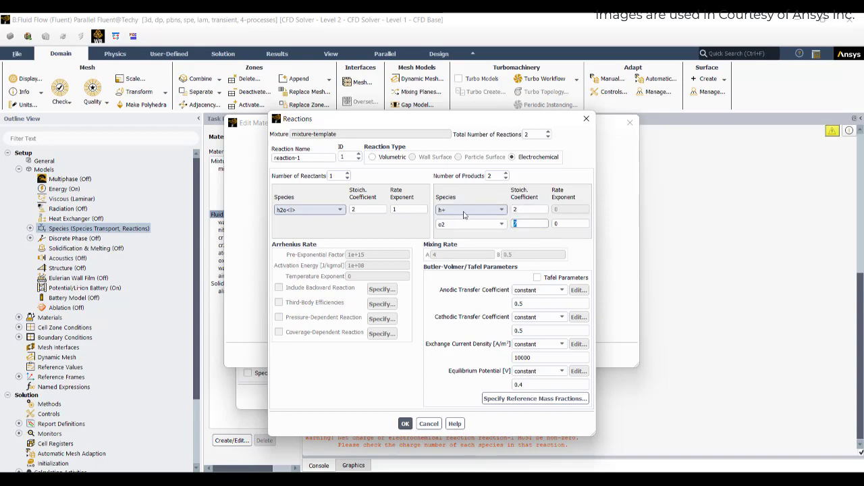
{"action": "type", "text": "1"}
{"action": "left_click_drag", "start_coordinate": [522, 210], "coordinate": [448, 197]}
{"action": "type", "text": "4"}
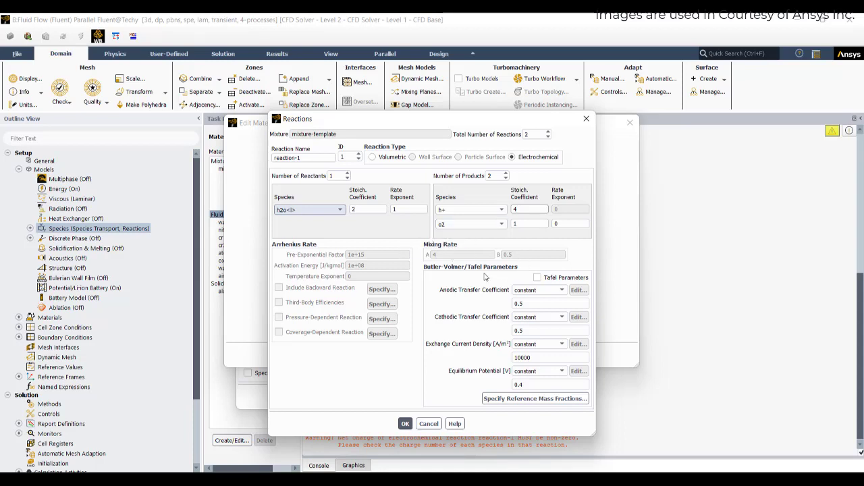
Set the exchange current density of reaction-1 to 100 A/m² and its equilibrium potential to 1.23 V.
{"action": "double_click", "coordinate": [547, 361]}
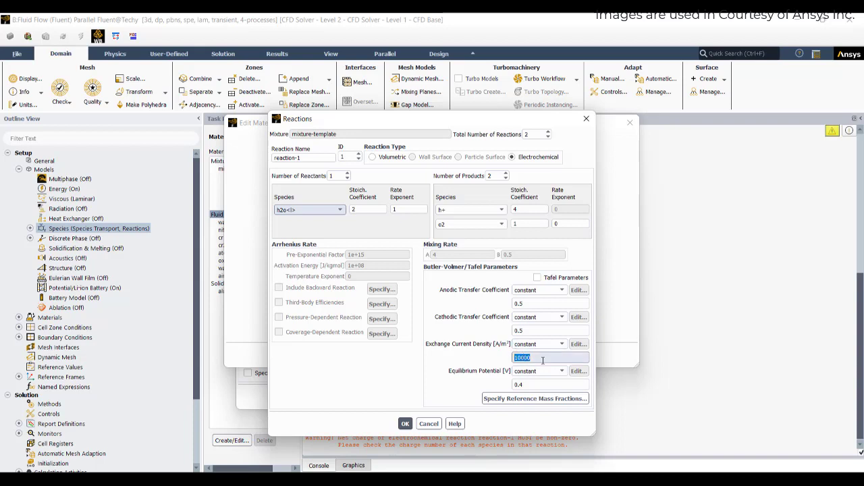
{"action": "type", "text": "100"}
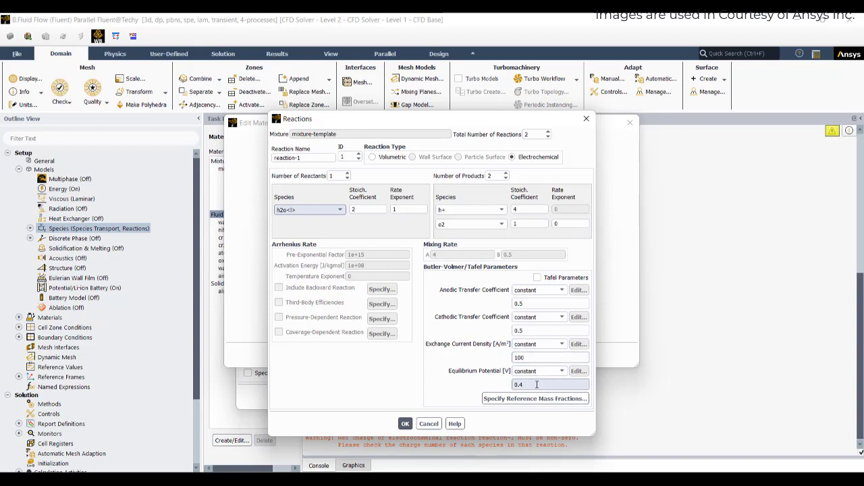
{"action": "double_click", "coordinate": [537, 384]}
{"action": "type", "text": "0"}
{"action": "key", "text": "BackSpace"}
{"action": "key", "text": "BackSpace"}
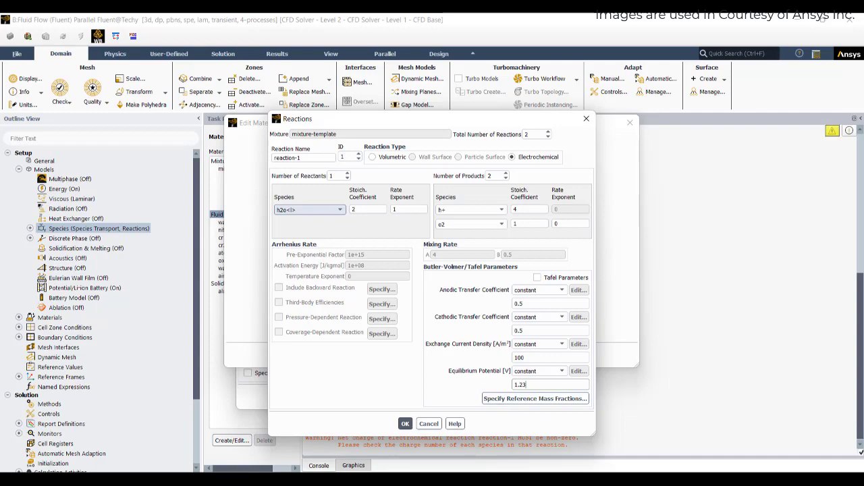
Switch to Paint and trace the two free-energy curves between Me(s) and Me n+ in the handwritten notes with the pencil.
{"action": "left_click", "coordinate": [562, 444]}
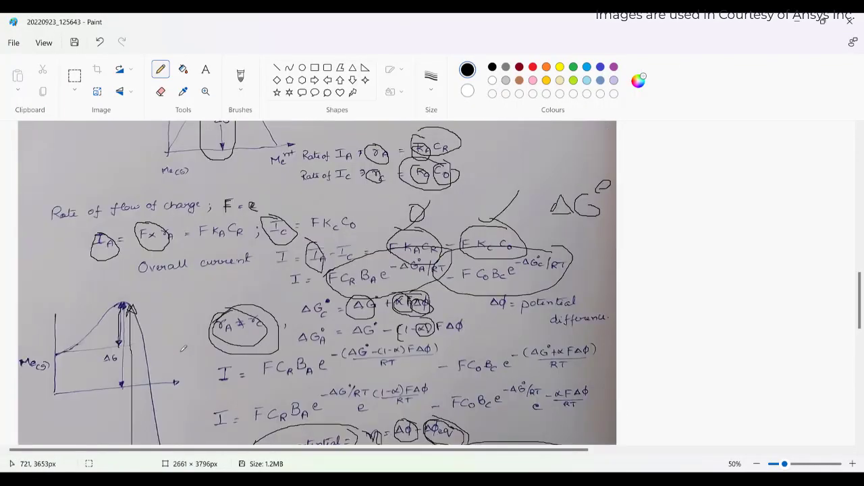
{"action": "scroll", "coordinate": [183, 349], "scroll_direction": "up", "scroll_amount": 3}
{"action": "scroll", "coordinate": [189, 343], "scroll_direction": "down", "scroll_amount": 1}
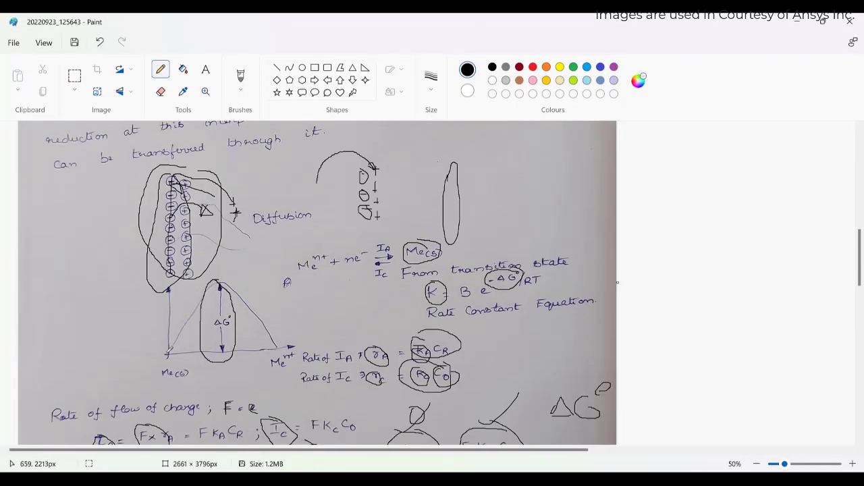
{"action": "mouse_move", "coordinate": [167, 352]}
{"action": "left_mouse_down"}
{"action": "mouse_move", "coordinate": [210, 289]}
{"action": "mouse_move", "coordinate": [240, 304]}
{"action": "mouse_move", "coordinate": [272, 344]}
{"action": "mouse_move", "coordinate": [241, 294]}
{"action": "mouse_move", "coordinate": [181, 318]}
{"action": "mouse_move", "coordinate": [169, 341]}
{"action": "mouse_move", "coordinate": [220, 271]}
{"action": "mouse_move", "coordinate": [295, 344]}
{"action": "left_mouse_up"}
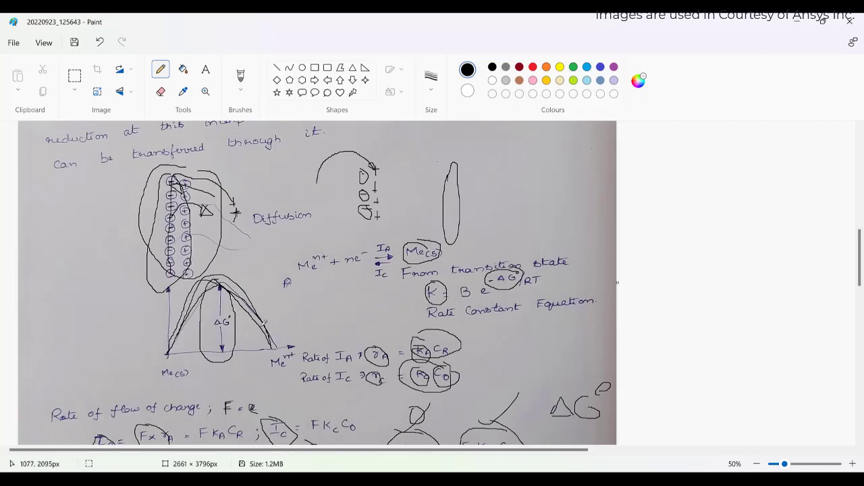
{"action": "scroll", "coordinate": [249, 310], "scroll_direction": "down", "scroll_amount": 7}
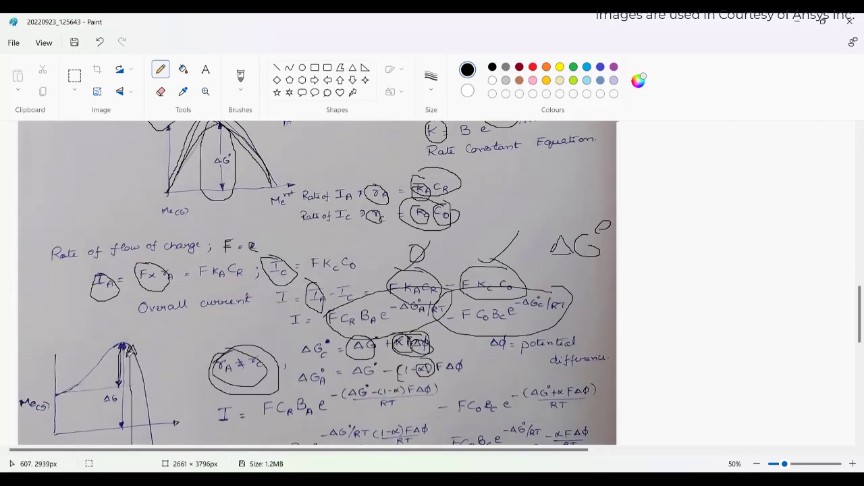
{"action": "mouse_move", "coordinate": [63, 275]}
{"action": "left_mouse_down"}
{"action": "mouse_move", "coordinate": [108, 231]}
{"action": "mouse_move", "coordinate": [129, 266]}
{"action": "mouse_move", "coordinate": [143, 271]}
{"action": "mouse_move", "coordinate": [154, 358]}
{"action": "mouse_move", "coordinate": [175, 410]}
{"action": "left_mouse_up"}
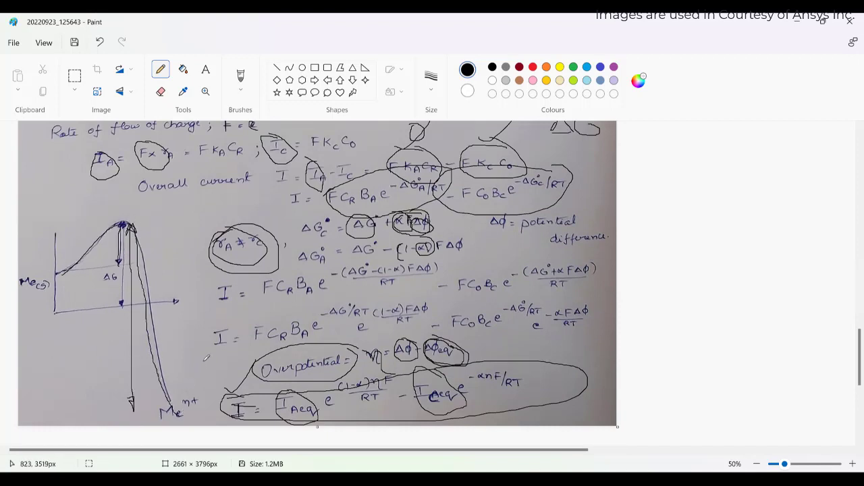
{"action": "scroll", "coordinate": [281, 294], "scroll_direction": "up", "scroll_amount": 4}
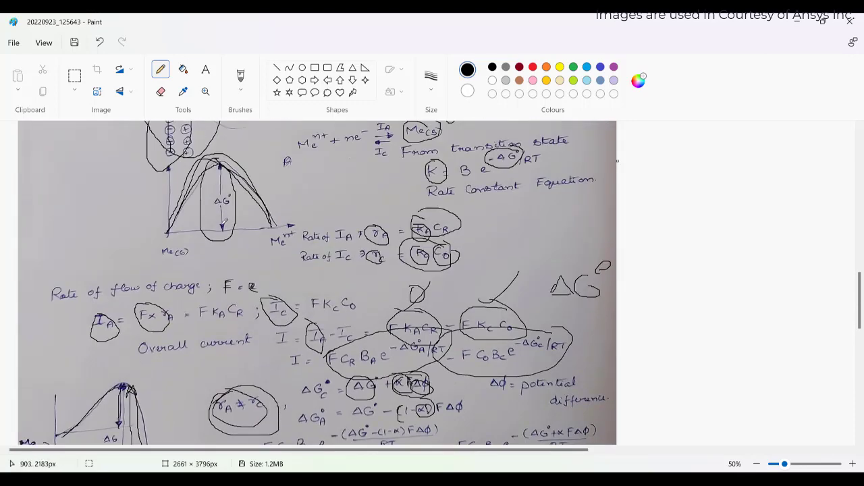
{"action": "scroll", "coordinate": [130, 214], "scroll_direction": "up", "scroll_amount": 4}
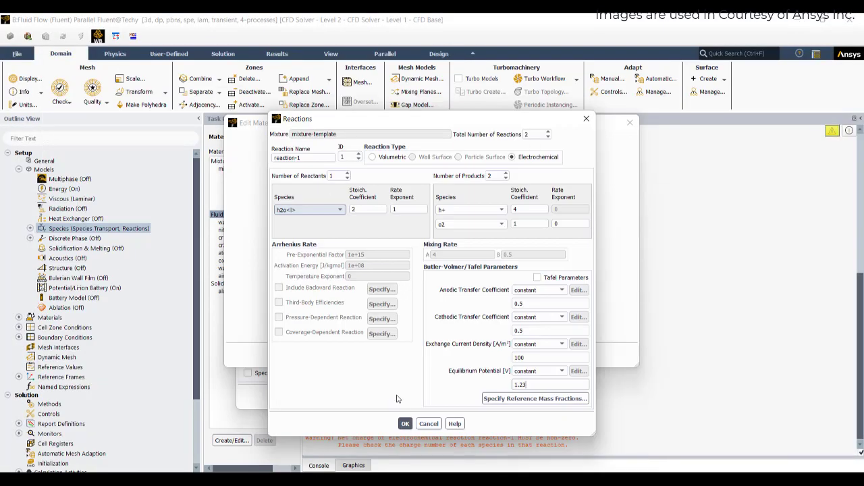
Back in Fluent, accept reaction-1 and reopen the reactions of mixture-template at reaction-2, keeping the total at 2.
{"action": "left_click", "coordinate": [405, 424]}
{"action": "left_click", "coordinate": [405, 423]}
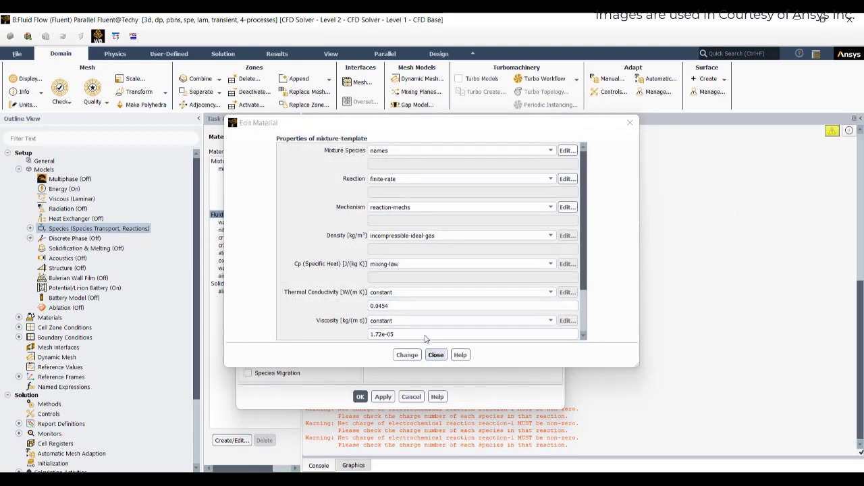
{"action": "left_click", "coordinate": [566, 180]}
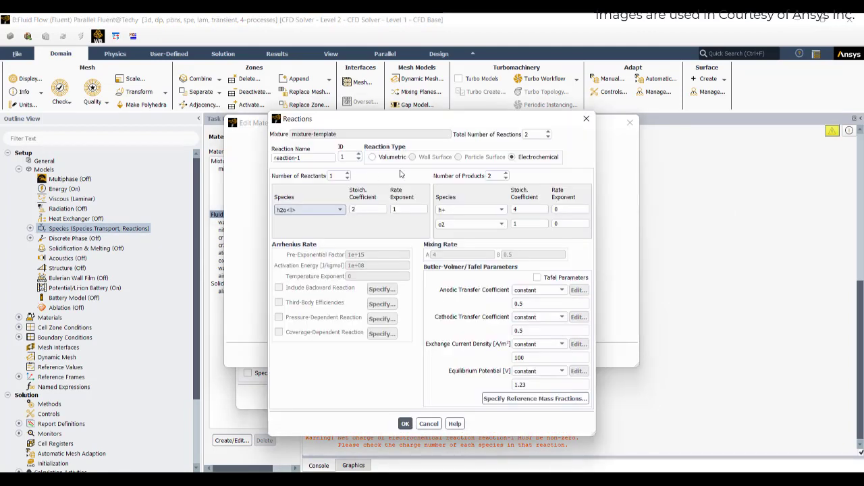
{"action": "left_click", "coordinate": [548, 132]}
{"action": "left_click", "coordinate": [548, 138]}
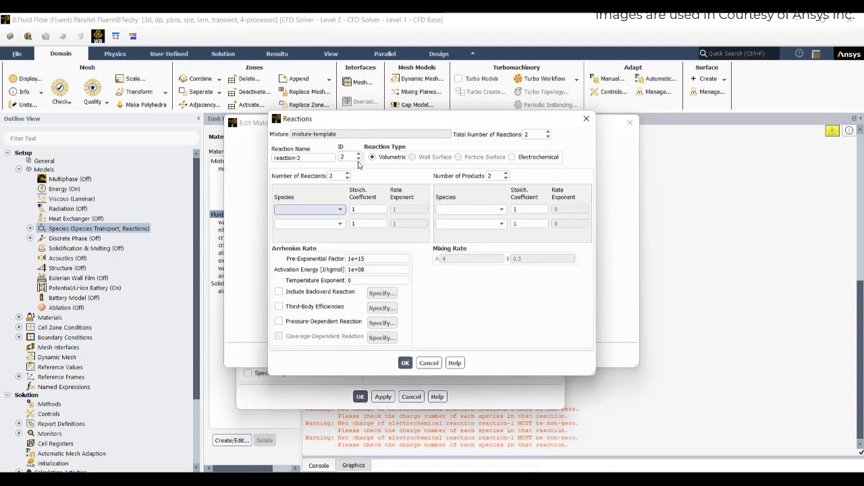
{"action": "left_click", "coordinate": [359, 161]}
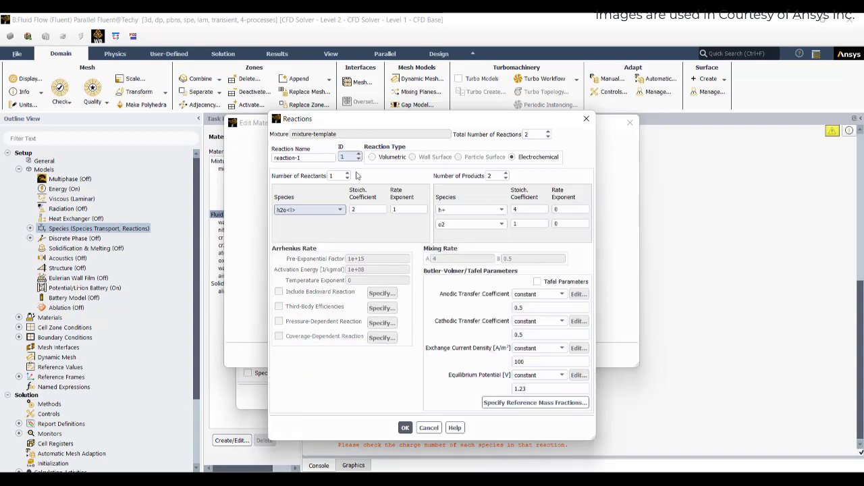
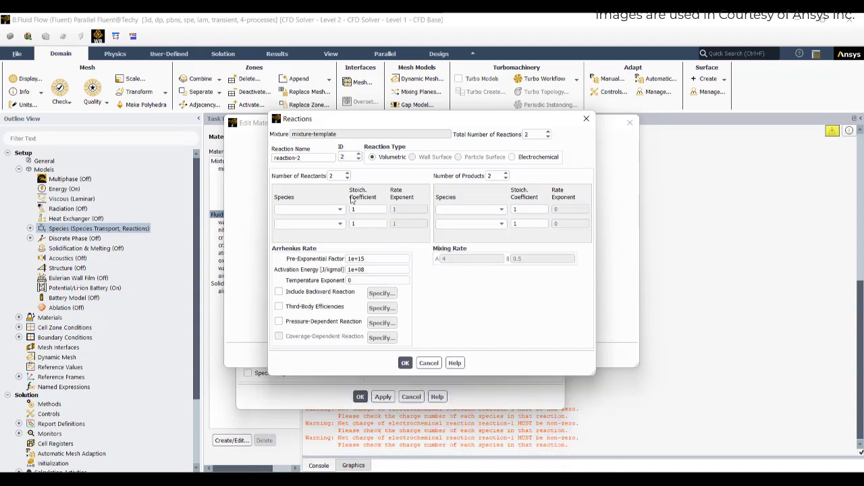
Set the reactants of reaction-2 to cr2o72- with stoichiometric coefficient 1 and h+ with coefficient 14.
{"action": "left_click", "coordinate": [339, 210]}
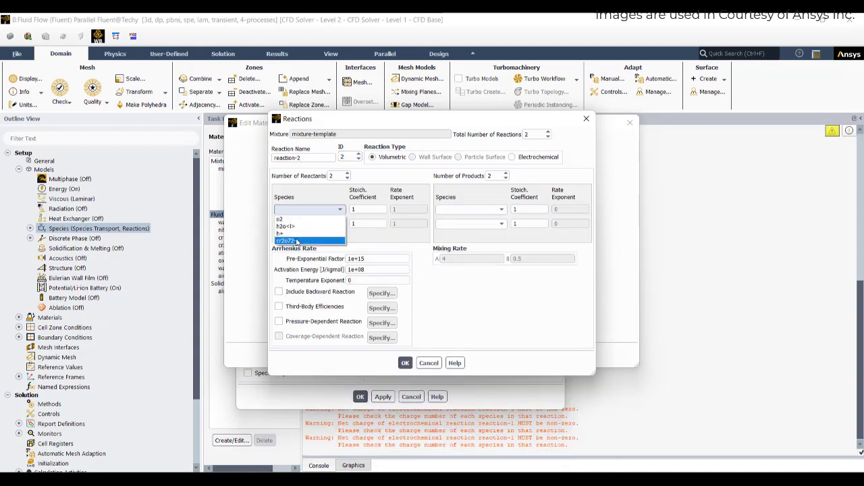
{"action": "left_click", "coordinate": [300, 241]}
{"action": "left_click", "coordinate": [301, 224]}
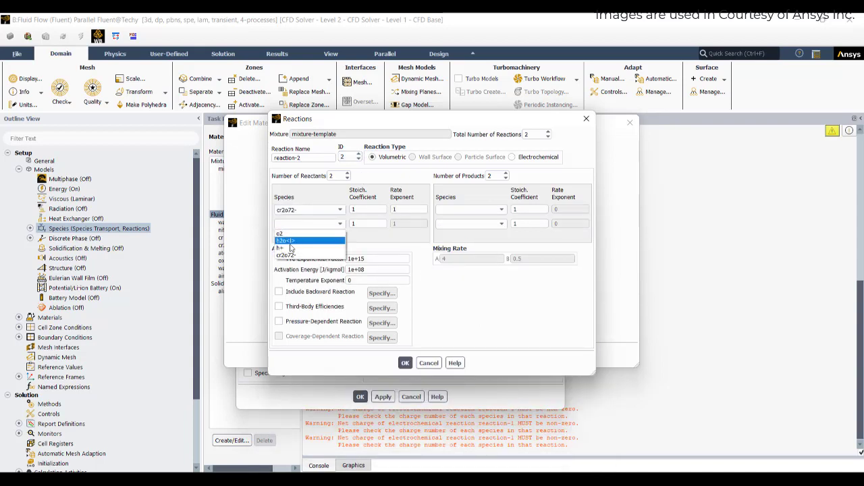
{"action": "left_click", "coordinate": [287, 248]}
{"action": "left_click", "coordinate": [377, 223]}
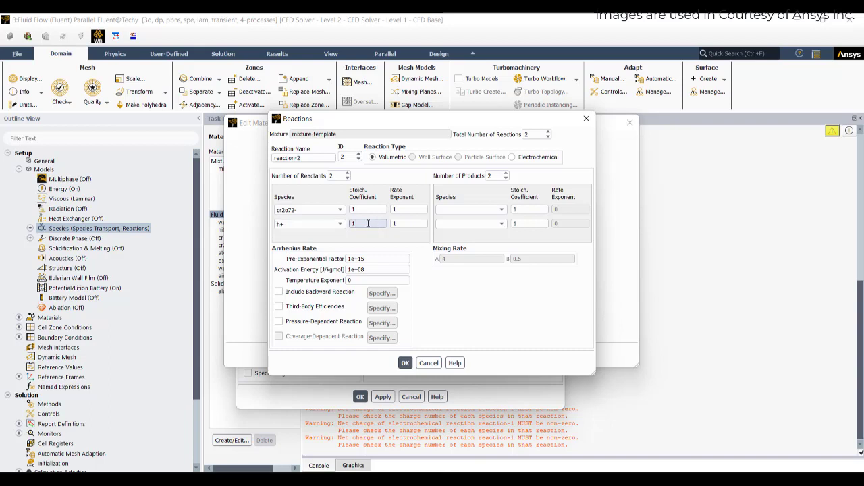
{"action": "double_click", "coordinate": [368, 224]}
{"action": "type", "text": "4"}
Set the rate exponents of both reaction-2 reactants, cr2o72- and h+, to 0.
{"action": "left_click", "coordinate": [408, 209]}
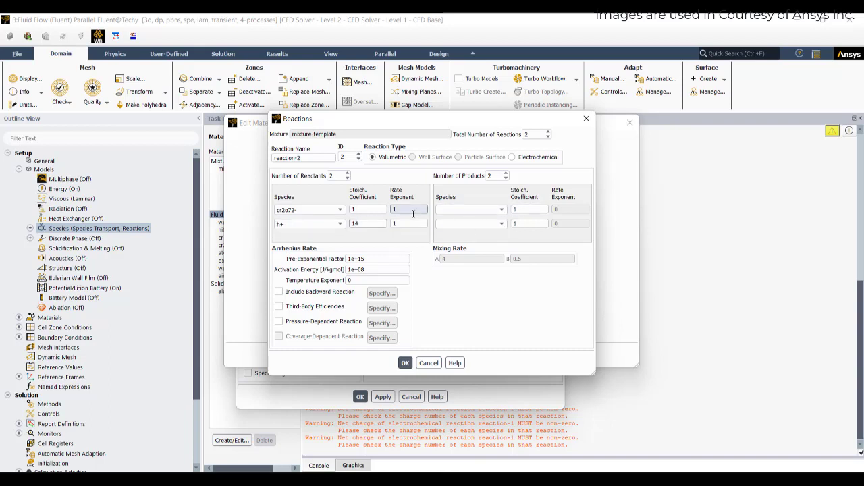
{"action": "double_click", "coordinate": [407, 209]}
{"action": "type", "text": "0"}
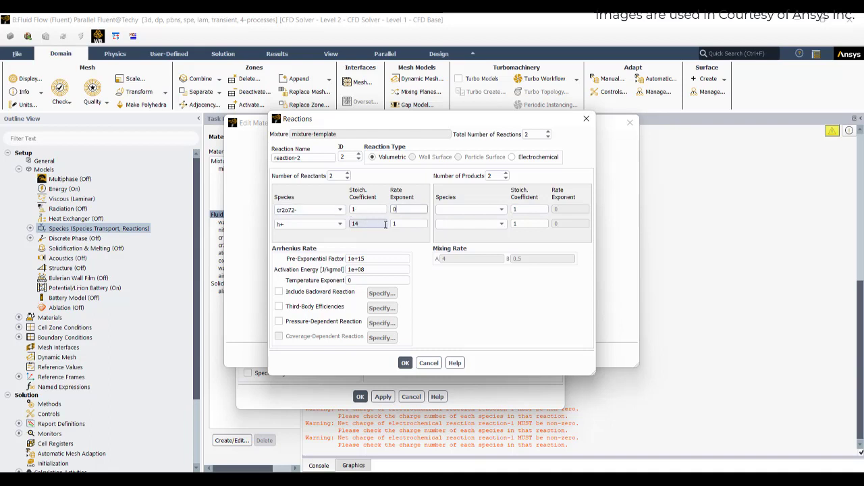
{"action": "double_click", "coordinate": [406, 224]}
{"action": "type", "text": "0"}
Choose h2o<l> as the first product of reaction-2 and change its reaction type to Electrochemical.
{"action": "left_click", "coordinate": [472, 209]}
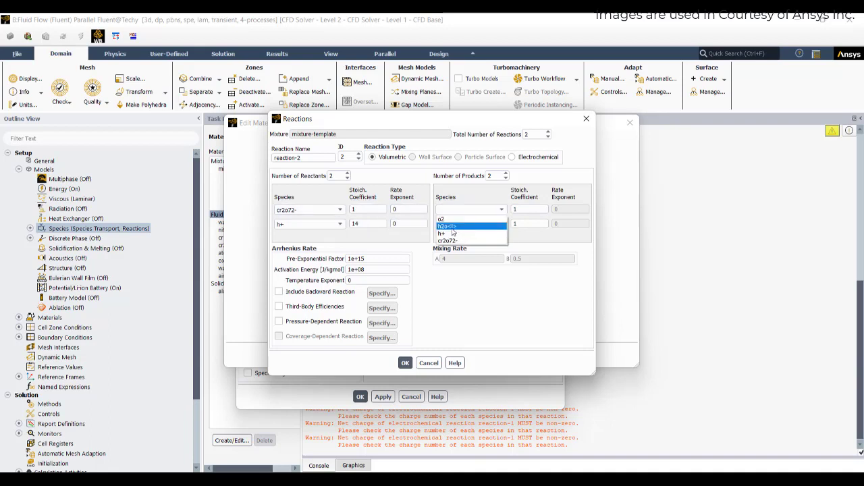
{"action": "left_click", "coordinate": [453, 227]}
{"action": "left_click", "coordinate": [476, 223]}
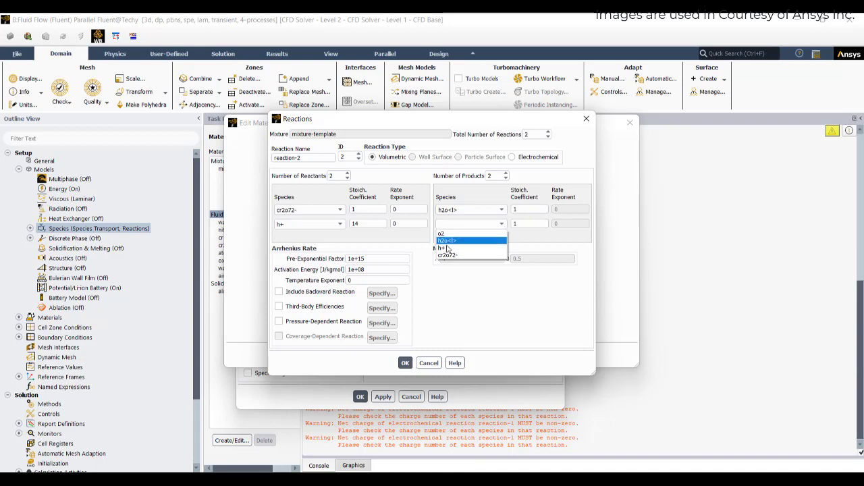
{"action": "left_click", "coordinate": [520, 162]}
{"action": "left_click", "coordinate": [520, 159]}
{"action": "left_click", "coordinate": [472, 224]}
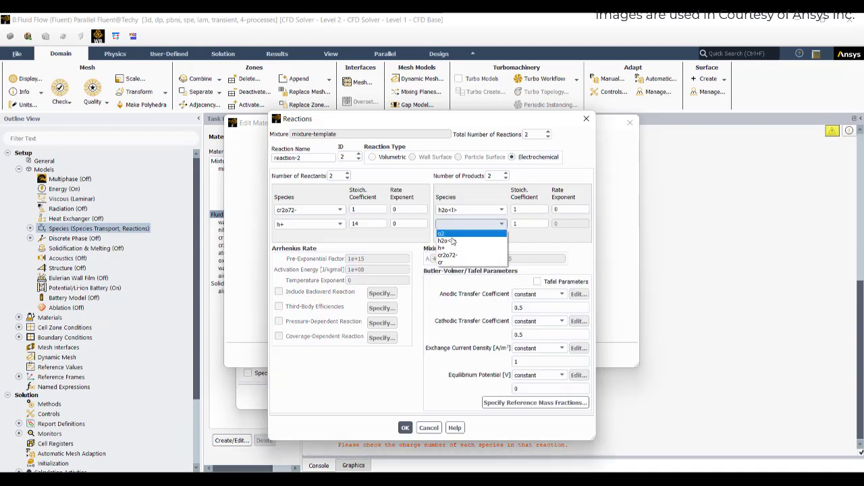
{"action": "left_click", "coordinate": [446, 269]}
Set the exchange current density of reaction-2 to 10000 A/m² and its equilibrium potential to 0.4 V.
{"action": "left_click", "coordinate": [545, 361]}
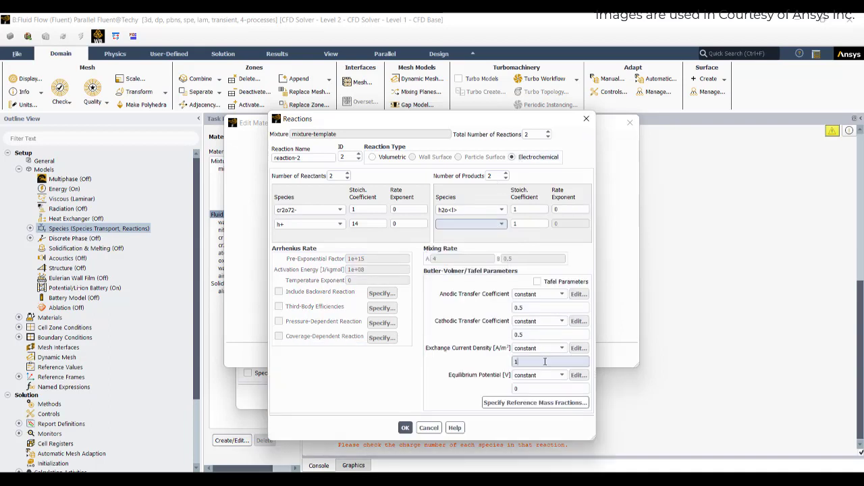
{"action": "type", "text": "0000"}
{"action": "key", "text": "Tab"}
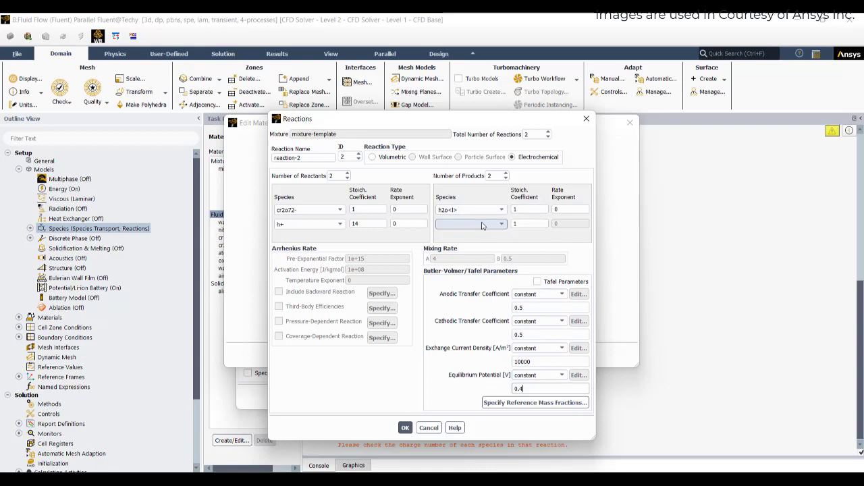
Give product h2o<l> of reaction-2 coefficient 7, add cr as second product with coefficient 2, and accept the reactions.
{"action": "left_click", "coordinate": [529, 210]}
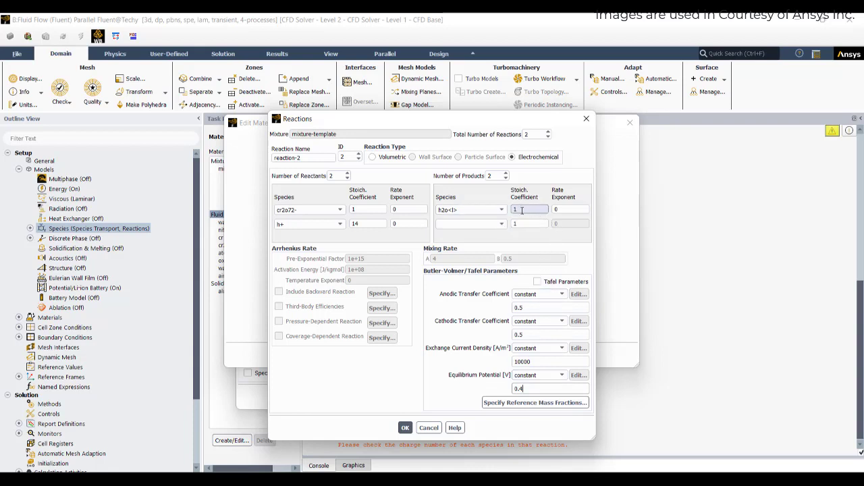
{"action": "double_click", "coordinate": [525, 225]}
{"action": "type", "text": "2"}
{"action": "left_click", "coordinate": [458, 224]}
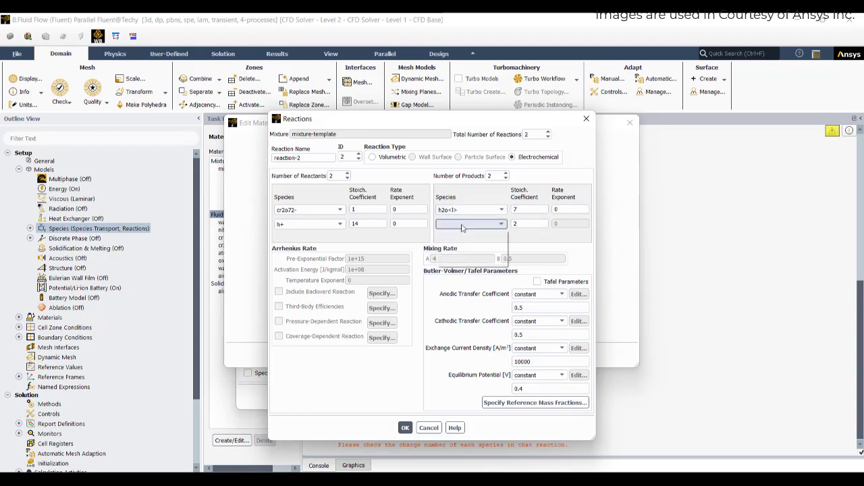
{"action": "left_click", "coordinate": [446, 263]}
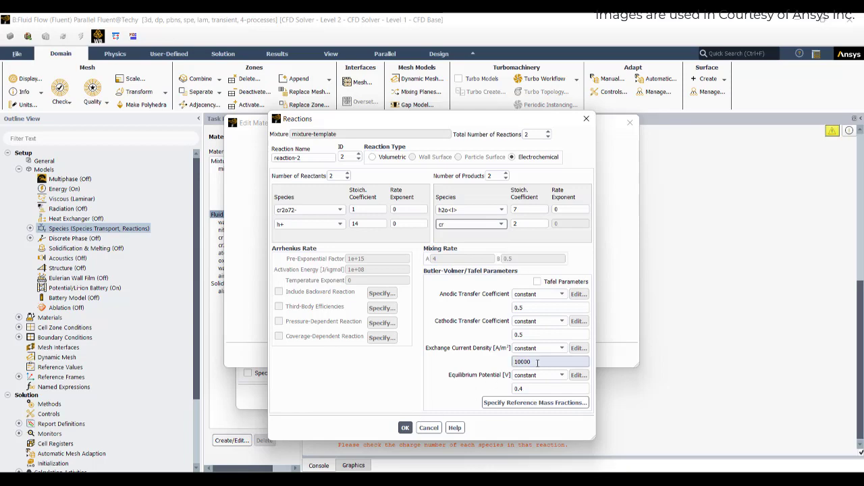
{"action": "left_click", "coordinate": [405, 428]}
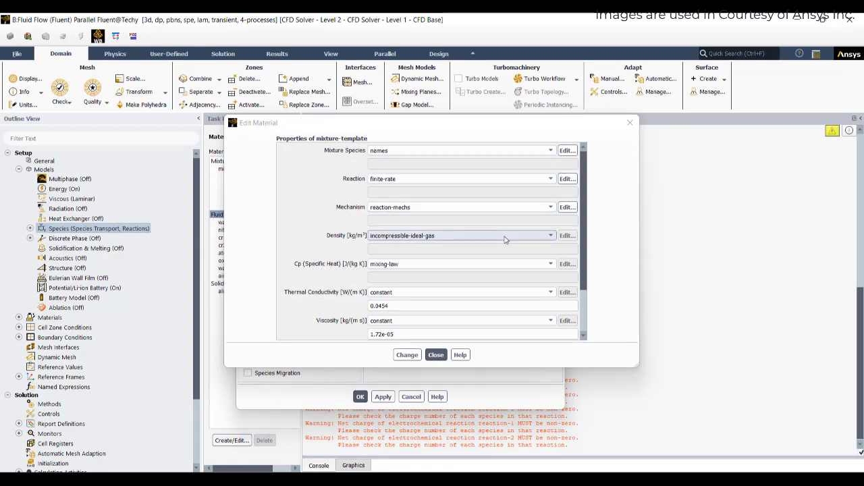
Set the mixture's density method to volume-weighted-mixing-law and its constant viscosity to 0.001 kg/(m s).
{"action": "left_click", "coordinate": [505, 239]}
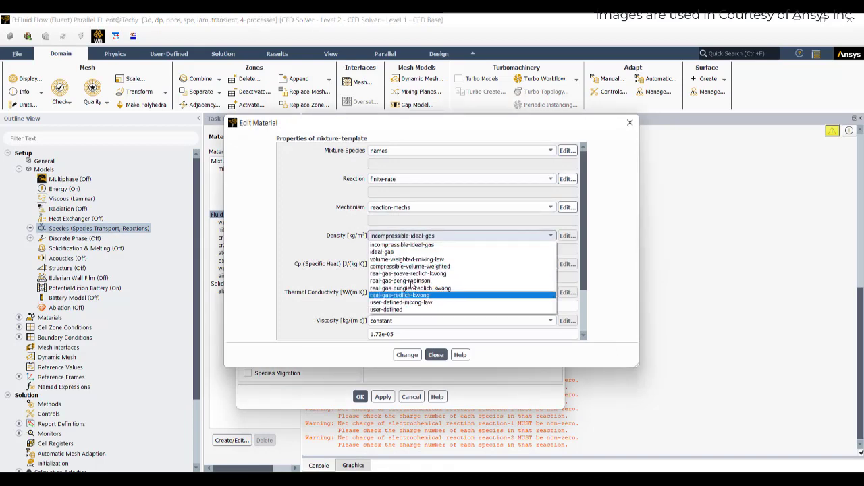
{"action": "left_click", "coordinate": [408, 260]}
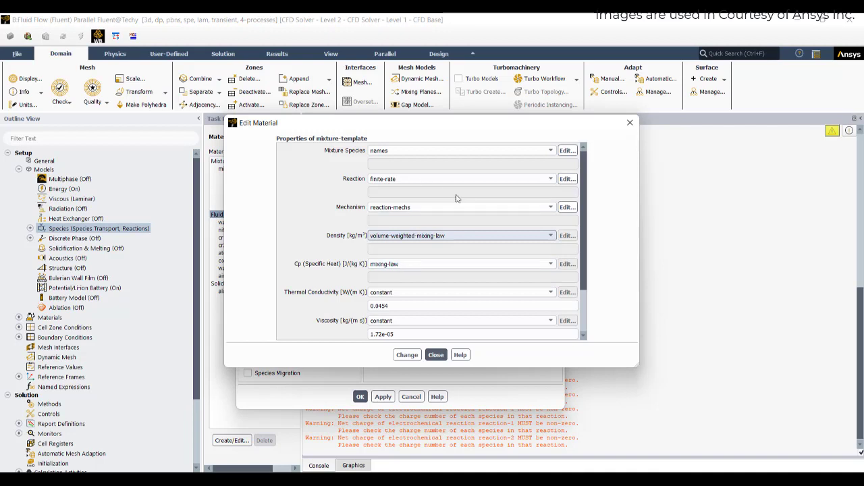
{"action": "scroll", "coordinate": [436, 260], "scroll_direction": "down", "scroll_amount": 2}
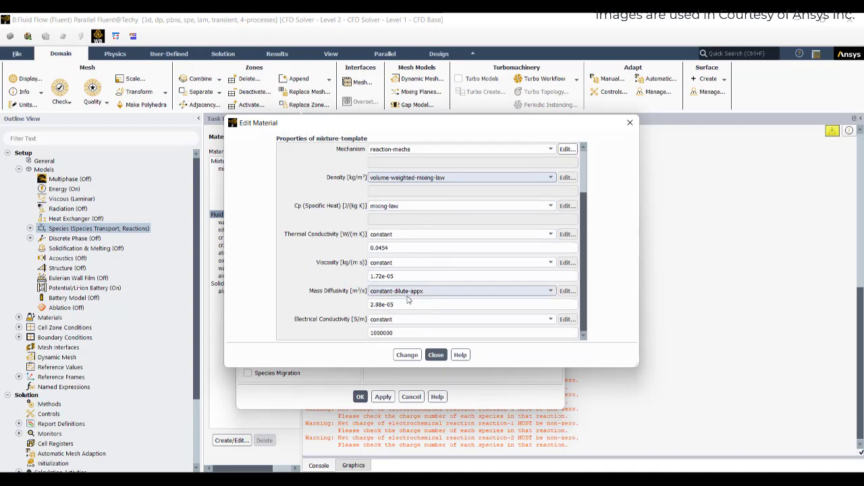
{"action": "left_click_drag", "start_coordinate": [415, 277], "coordinate": [288, 258]}
{"action": "type", "text": "0.001"}
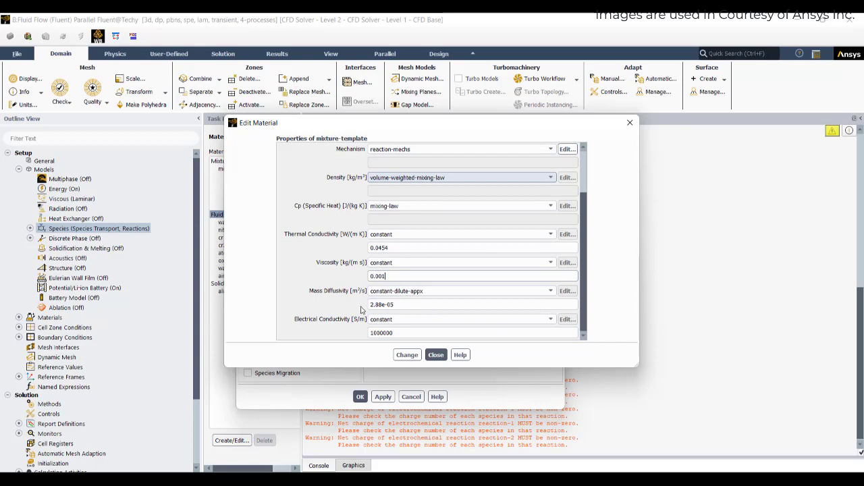
Set the mixture's constant electrical conductivity to 50 S/m.
{"action": "left_click", "coordinate": [402, 305]}
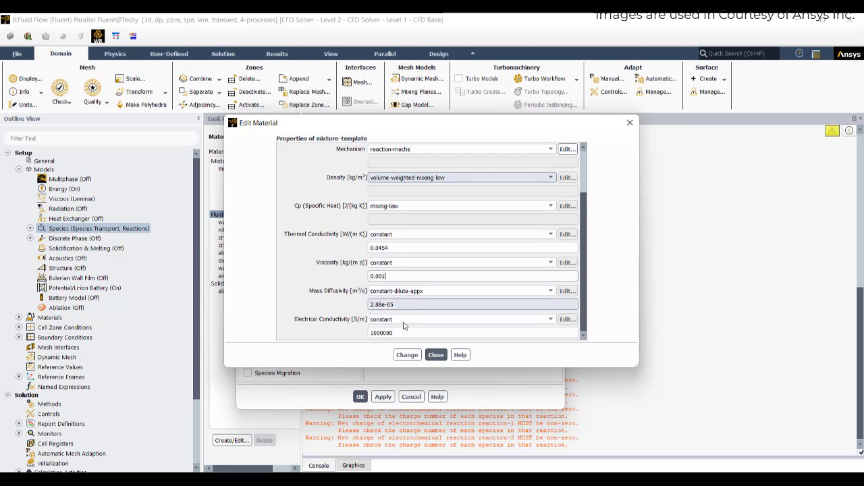
{"action": "left_click", "coordinate": [404, 333]}
{"action": "left_click_drag", "start_coordinate": [403, 333], "coordinate": [287, 320]}
{"action": "type", "text": "50"}
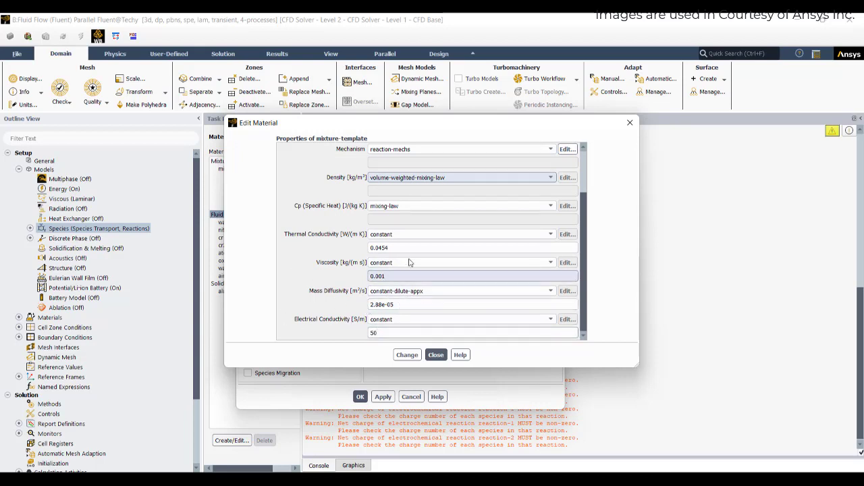
Review which reactions belong to the mixture's reaction mechanism and close the mixture properties without applying them.
{"action": "scroll", "coordinate": [410, 261], "scroll_direction": "up", "scroll_amount": 3}
{"action": "left_click", "coordinate": [567, 210]}
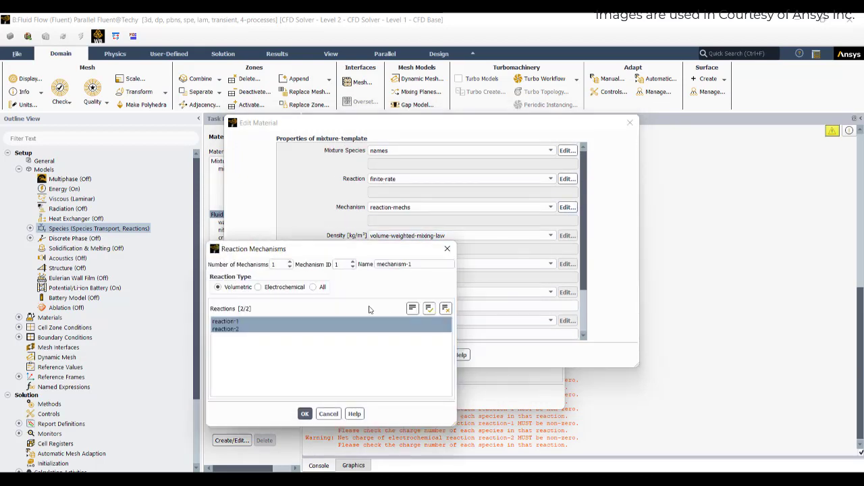
{"action": "left_click", "coordinate": [447, 248]}
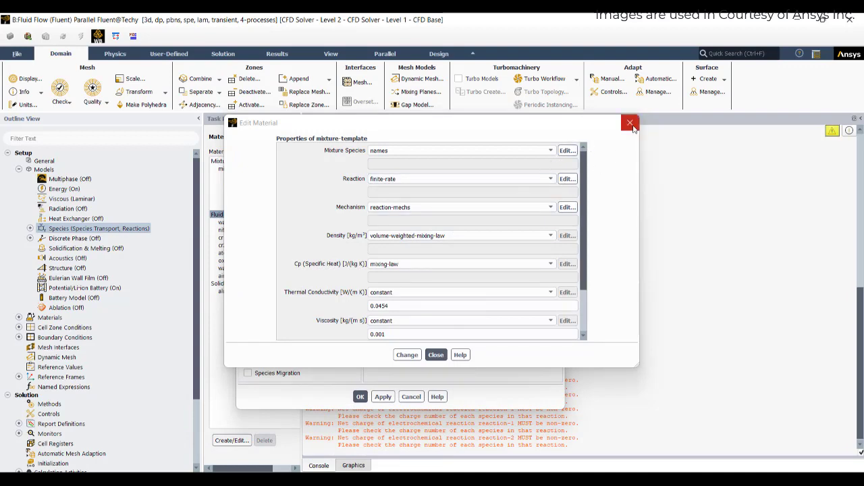
{"action": "left_click", "coordinate": [630, 124]}
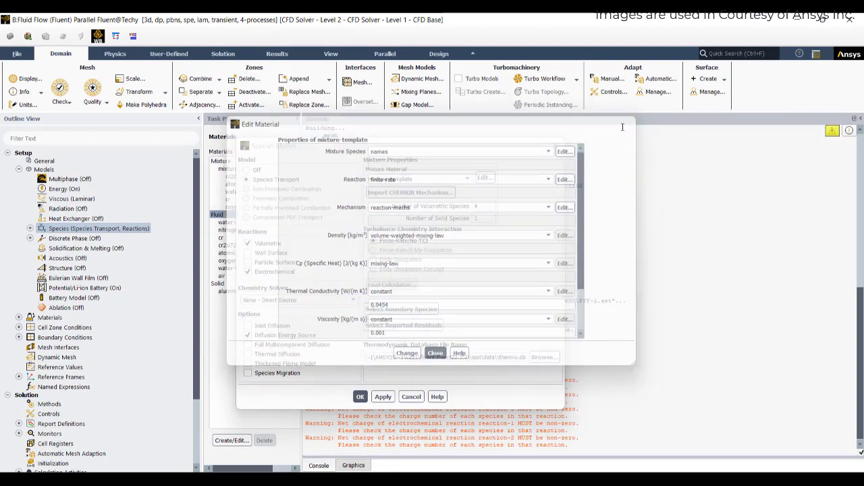
Set the charge number of mixture species cr2o72- to -2 and save the material.
{"action": "left_click", "coordinate": [19, 317]}
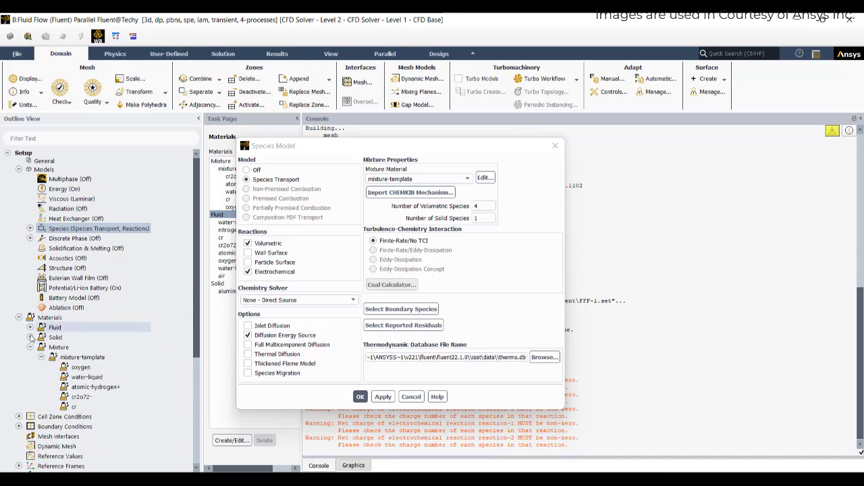
{"action": "double_click", "coordinate": [82, 396]}
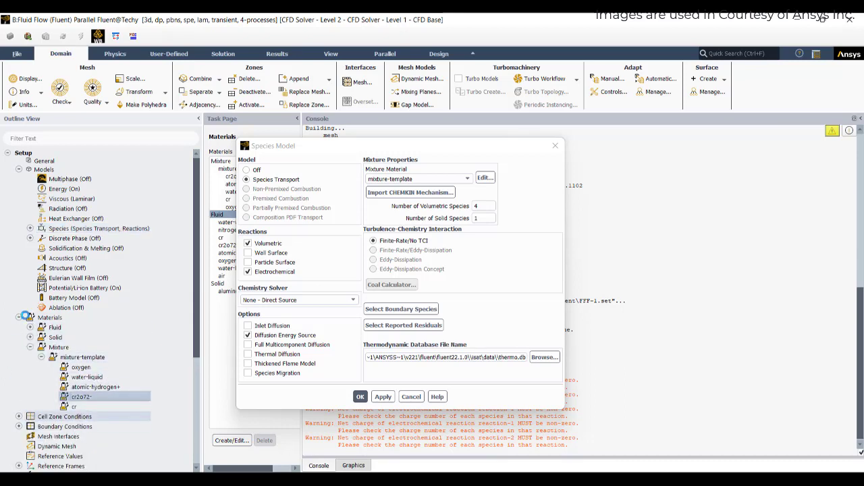
{"action": "scroll", "coordinate": [458, 293], "scroll_direction": "down", "scroll_amount": 3}
{"action": "left_click", "coordinate": [407, 333]}
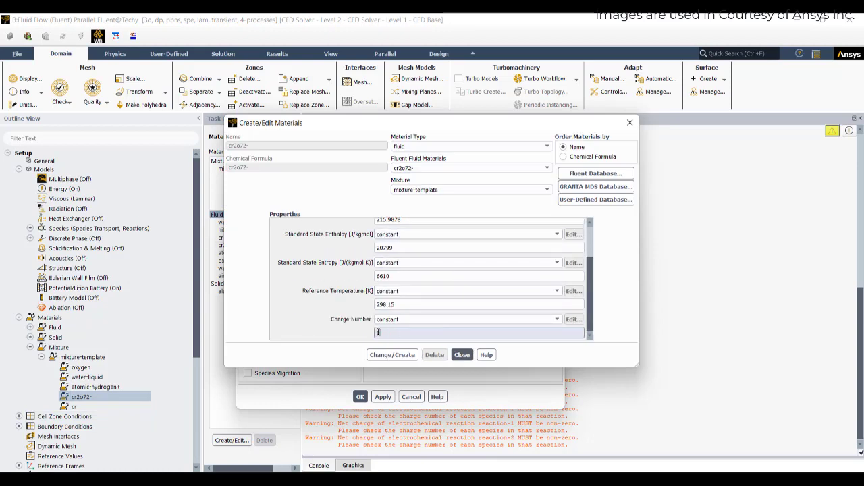
{"action": "left_click_drag", "start_coordinate": [406, 333], "coordinate": [309, 322]}
{"action": "type", "text": "-2"}
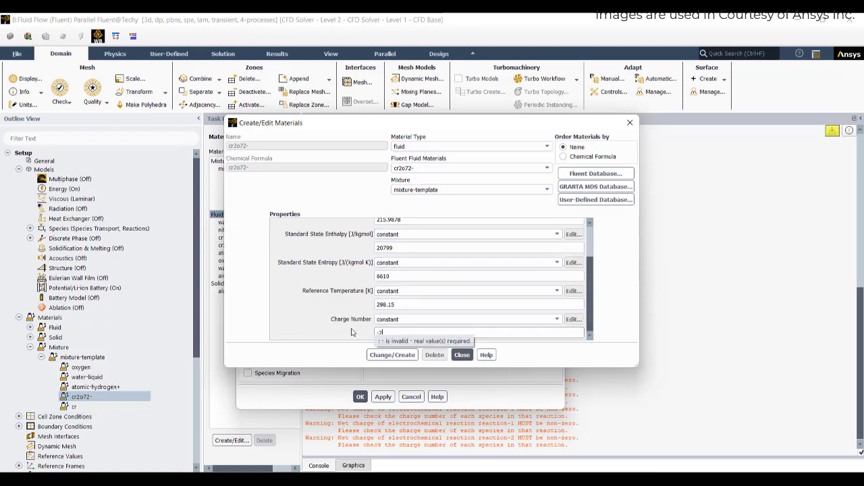
{"action": "left_click", "coordinate": [390, 355]}
{"action": "left_click", "coordinate": [462, 356]}
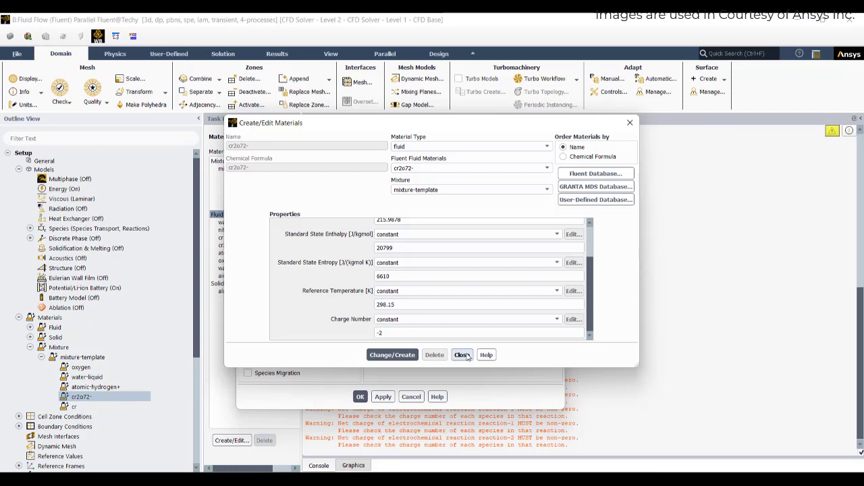
Set the charge number of mixture species atomic-hydrogen+ to 1 and save the material.
{"action": "double_click", "coordinate": [101, 388]}
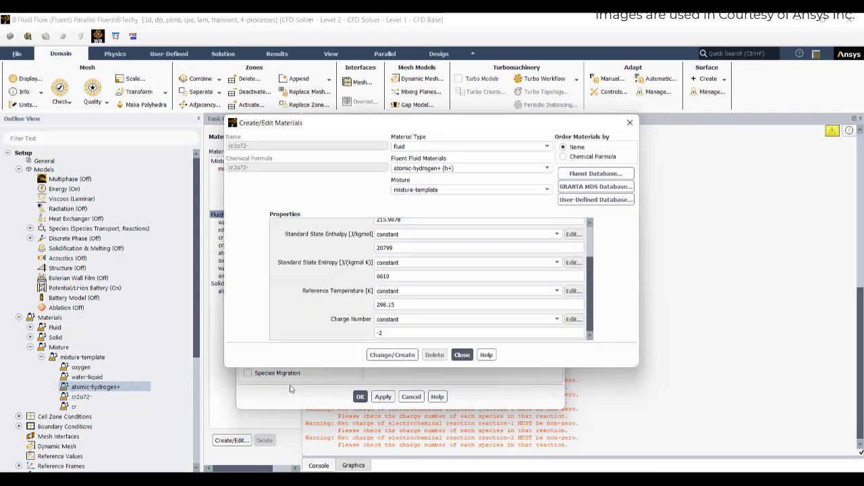
{"action": "double_click", "coordinate": [398, 334]}
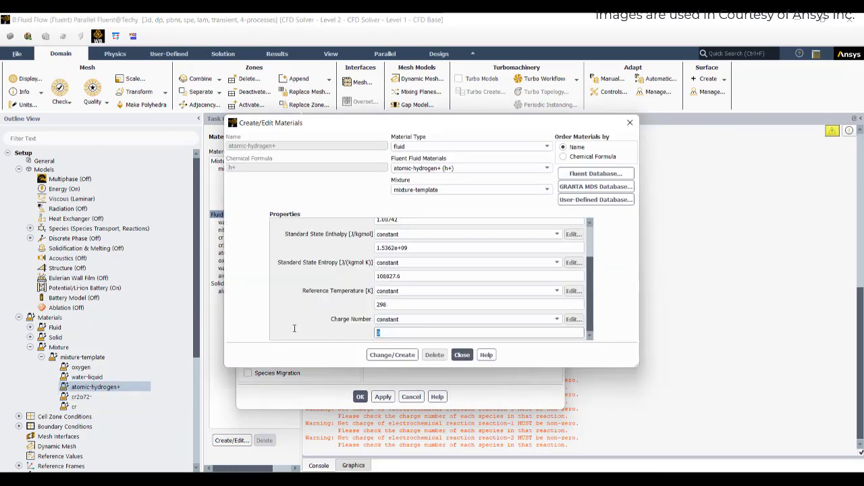
{"action": "left_click", "coordinate": [379, 356]}
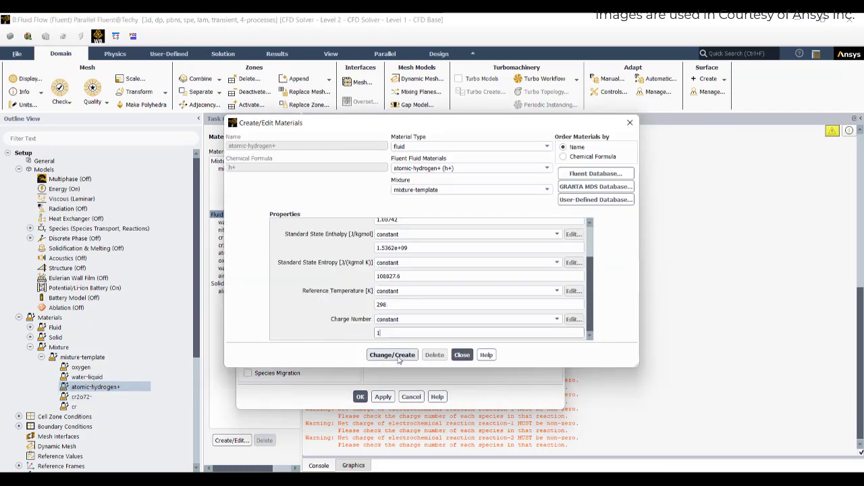
{"action": "left_click", "coordinate": [462, 356]}
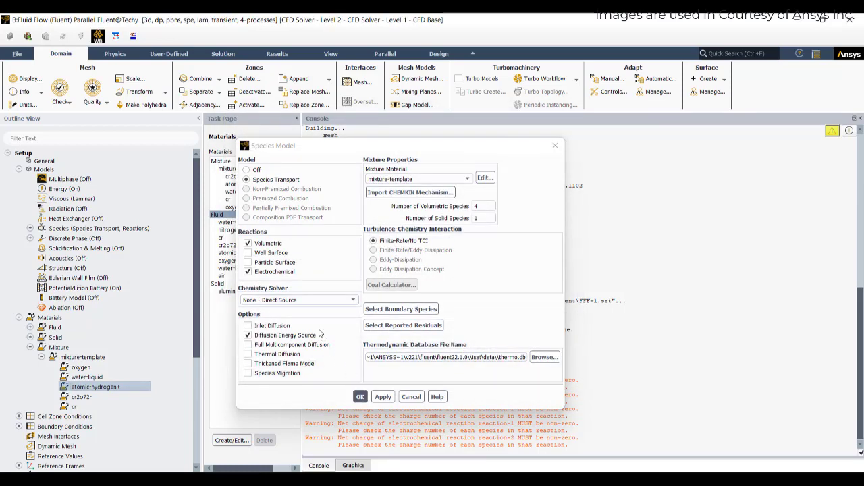
Set the mixture-template density to volume-weighted-mixing-law, save the change and apply the species model.
{"action": "left_click", "coordinate": [485, 177]}
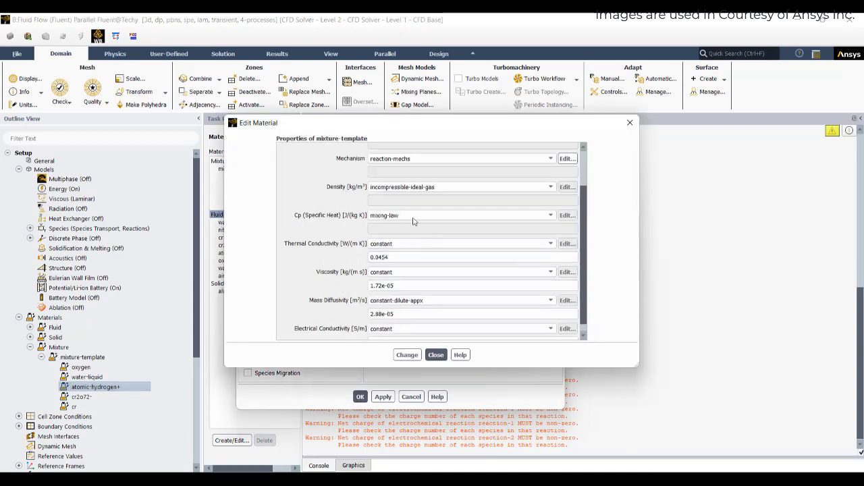
{"action": "scroll", "coordinate": [473, 223], "scroll_direction": "up", "scroll_amount": 3}
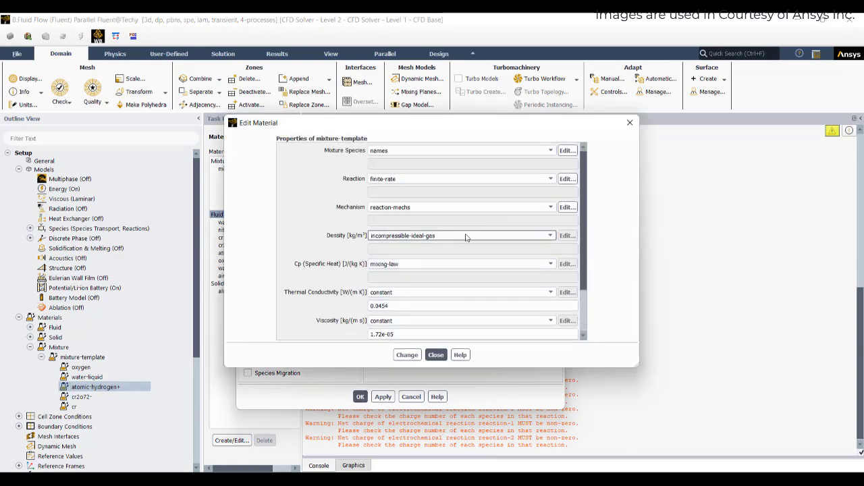
{"action": "left_click", "coordinate": [455, 235]}
{"action": "left_click", "coordinate": [439, 261]}
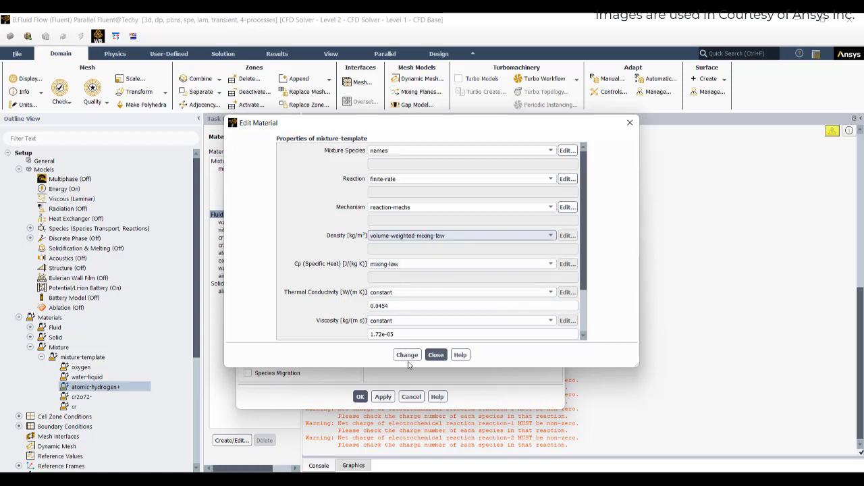
{"action": "left_click", "coordinate": [407, 355]}
{"action": "left_click", "coordinate": [436, 354]}
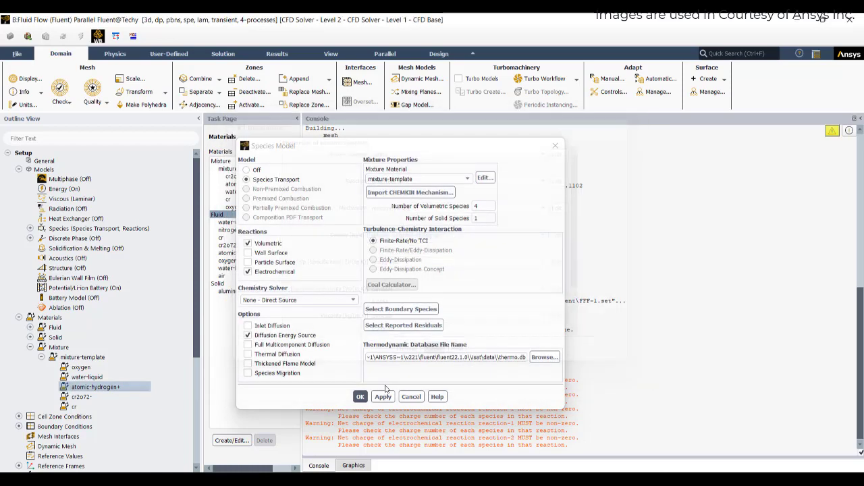
{"action": "left_click", "coordinate": [360, 396]}
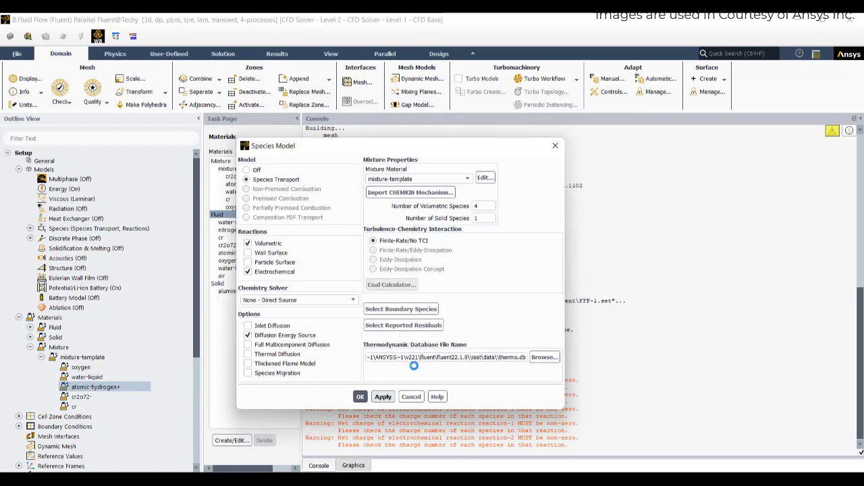
Edit the mixture's reaction mechanisms, giving mechanism-1 the Electrochemical reaction type with only reaction-1 selected.
{"action": "double_click", "coordinate": [95, 228]}
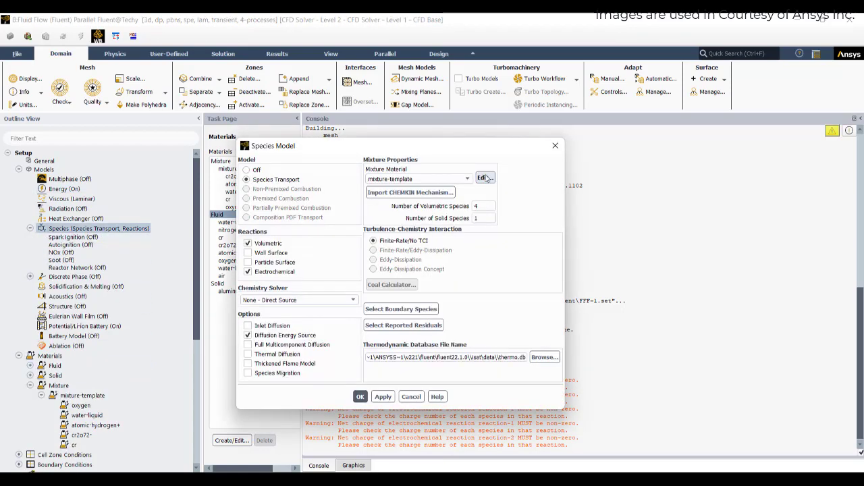
{"action": "left_click", "coordinate": [484, 178]}
{"action": "left_click", "coordinate": [559, 209]}
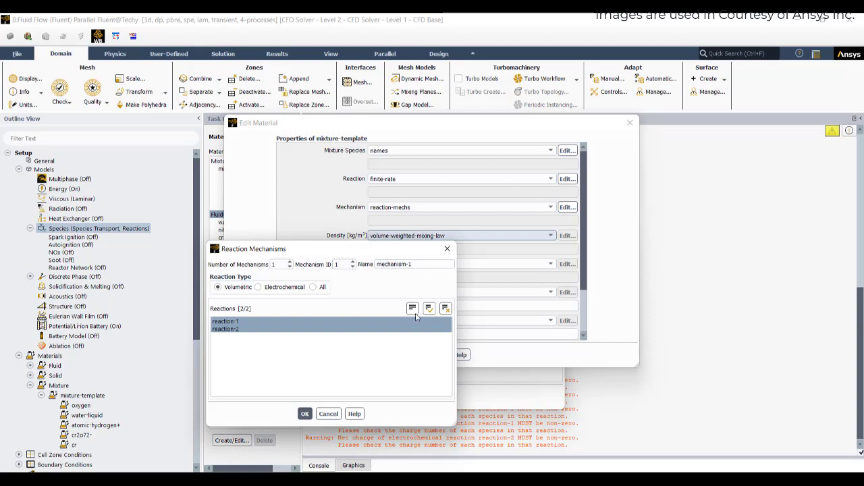
{"action": "left_click", "coordinate": [446, 309]}
{"action": "left_click", "coordinate": [243, 322]}
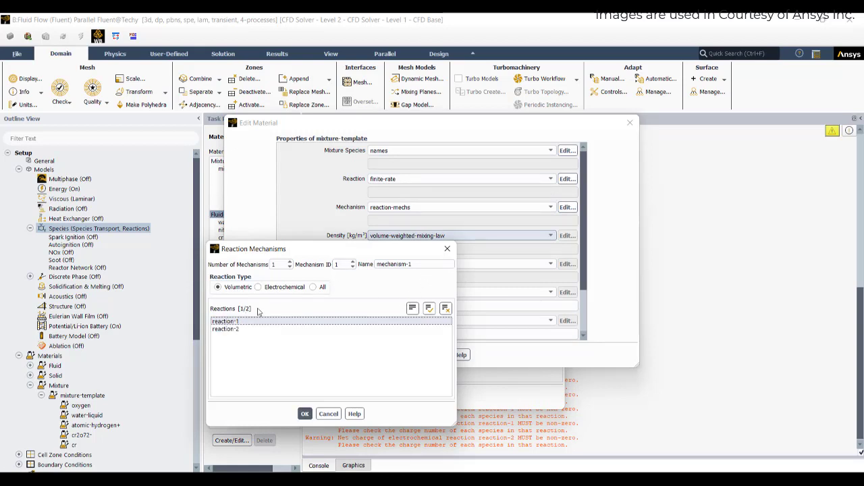
{"action": "left_click", "coordinate": [266, 288]}
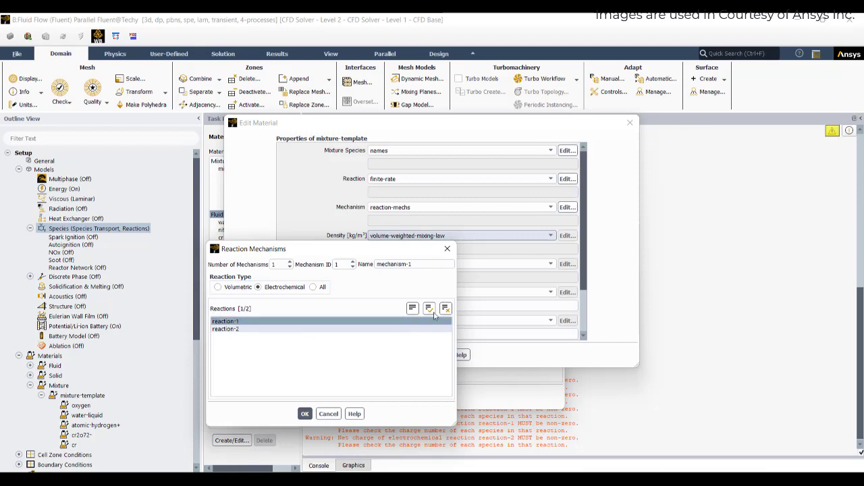
Raise the number of mechanisms to 2, keep only reaction-1 selected for mechanism-1 and accept the mechanisms.
{"action": "left_click", "coordinate": [233, 329]}
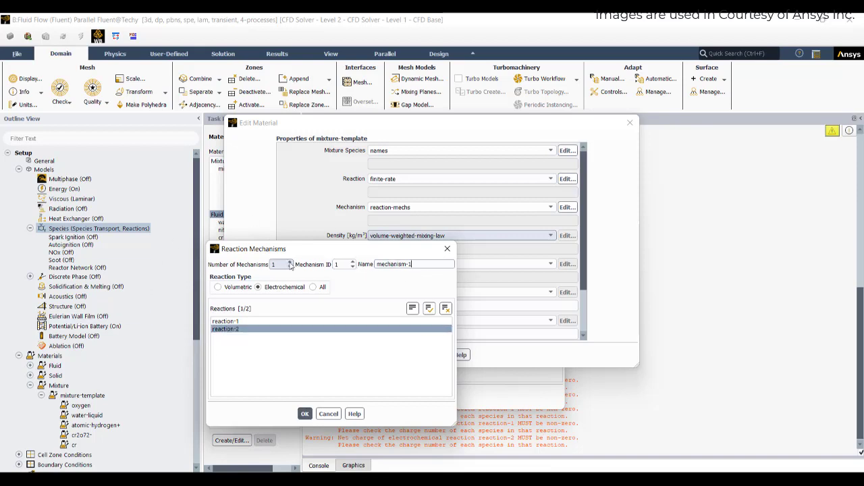
{"action": "left_click", "coordinate": [412, 308]}
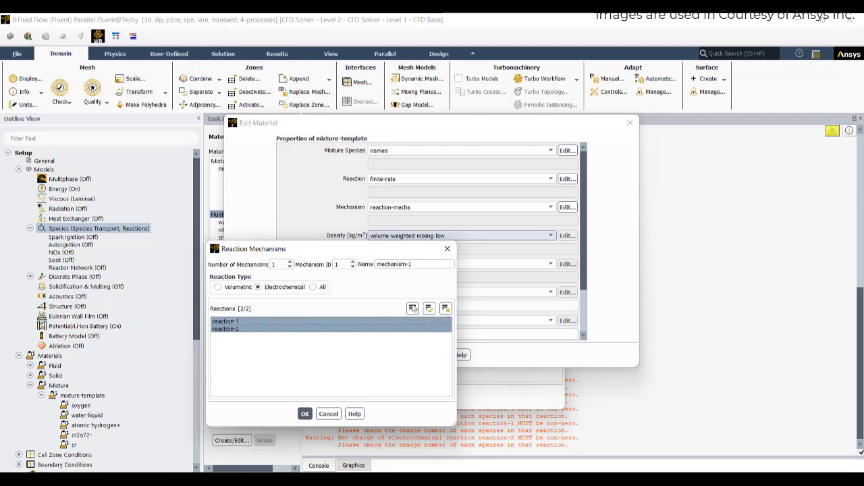
{"action": "left_click", "coordinate": [446, 308]}
{"action": "left_click", "coordinate": [290, 262]}
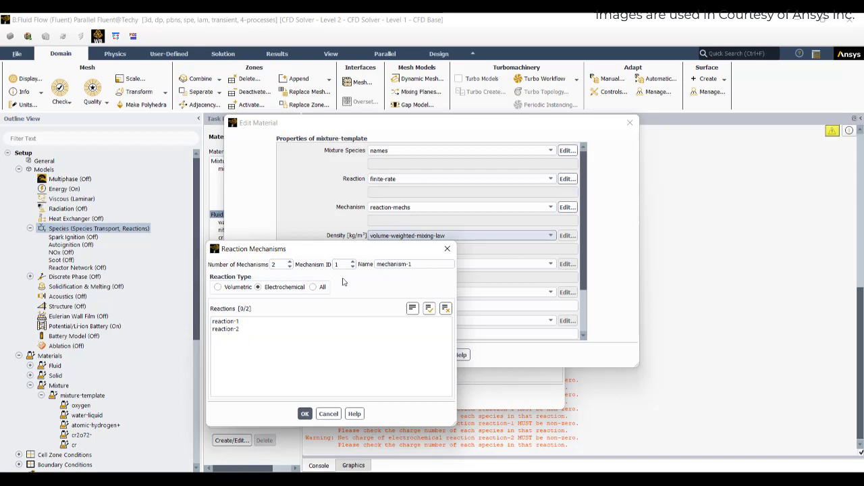
{"action": "left_click", "coordinate": [237, 322]}
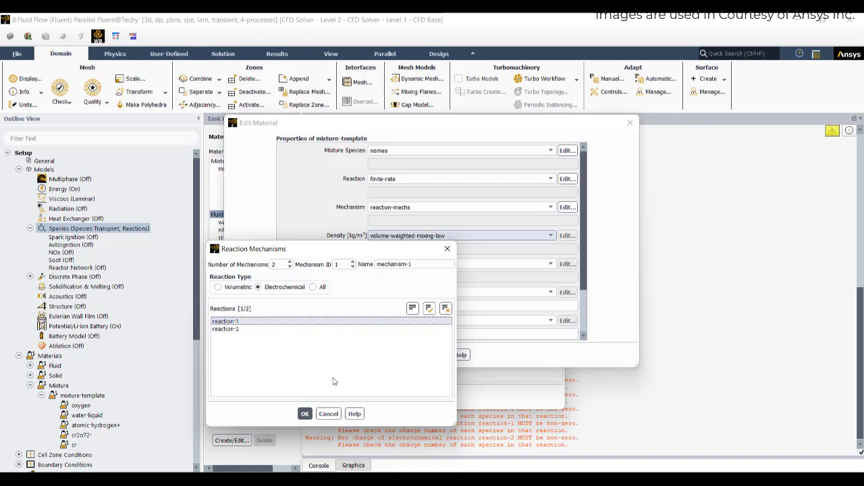
{"action": "left_click", "coordinate": [304, 413]}
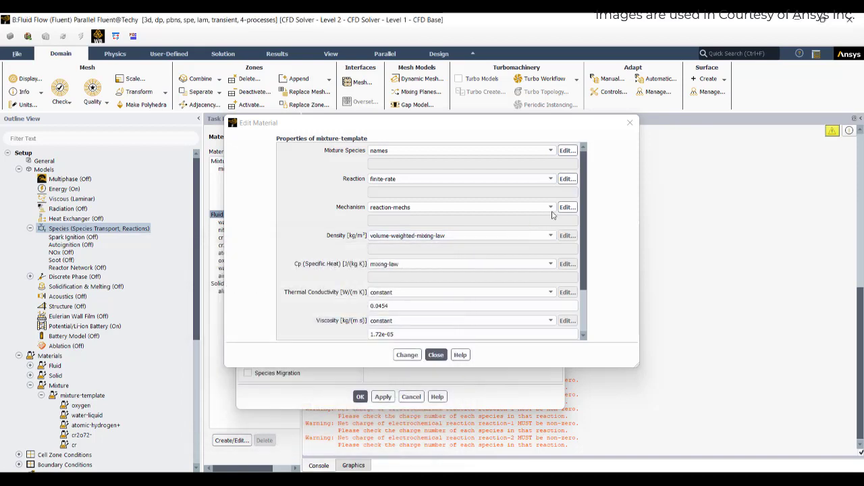
Reopen the mixture's reaction mechanisms, set the number of mechanisms to 2 and select only reaction-2 for mechanism-1.
{"action": "left_click", "coordinate": [568, 208]}
{"action": "left_click", "coordinate": [243, 330]}
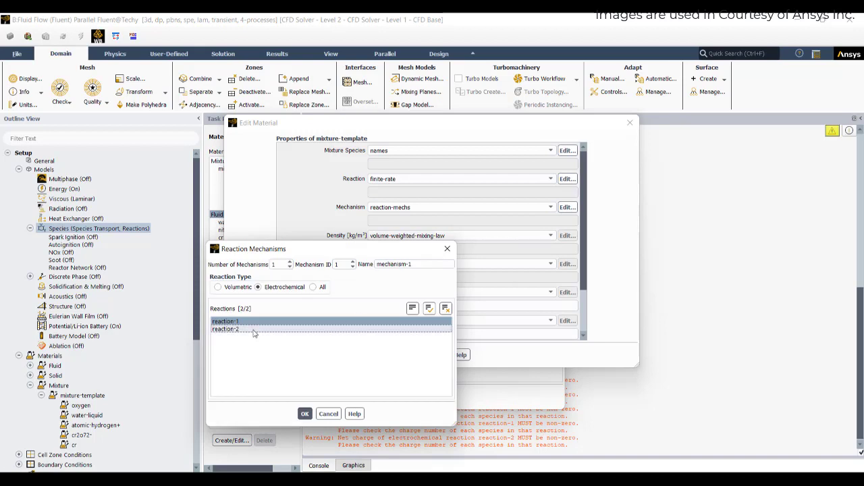
{"action": "left_click", "coordinate": [445, 308]}
{"action": "left_click", "coordinate": [235, 330]}
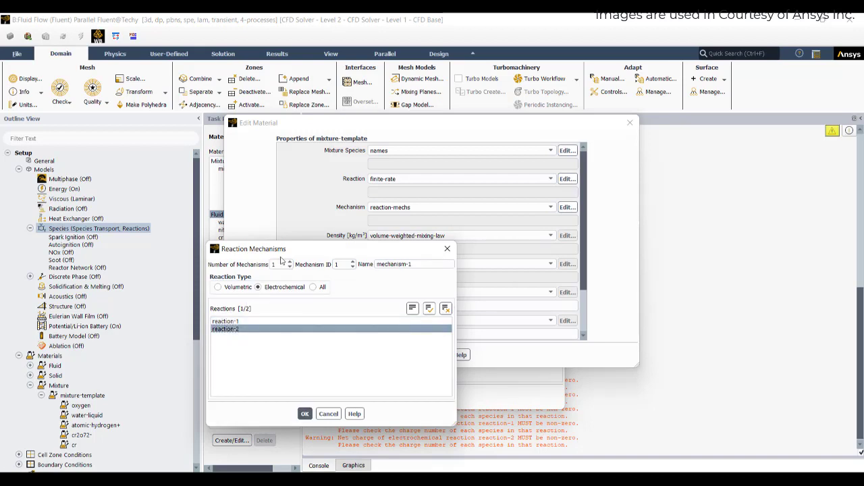
{"action": "left_click", "coordinate": [291, 262]}
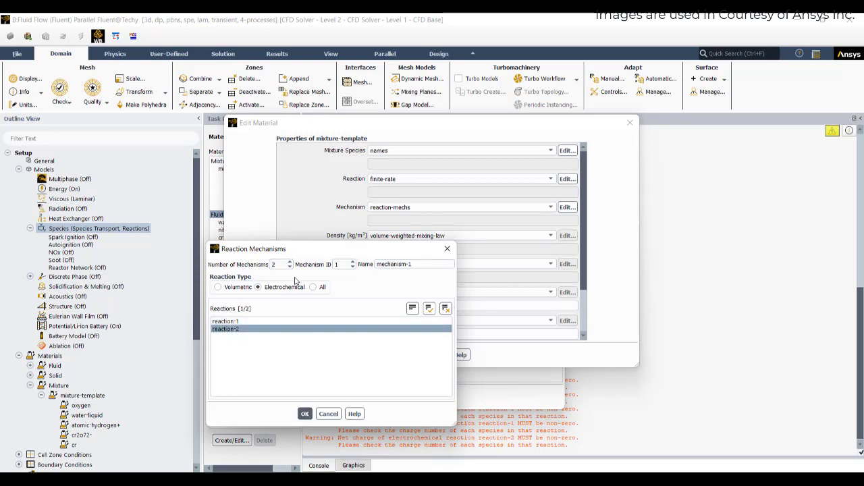
{"action": "left_click", "coordinate": [446, 309]}
{"action": "left_click", "coordinate": [305, 322]}
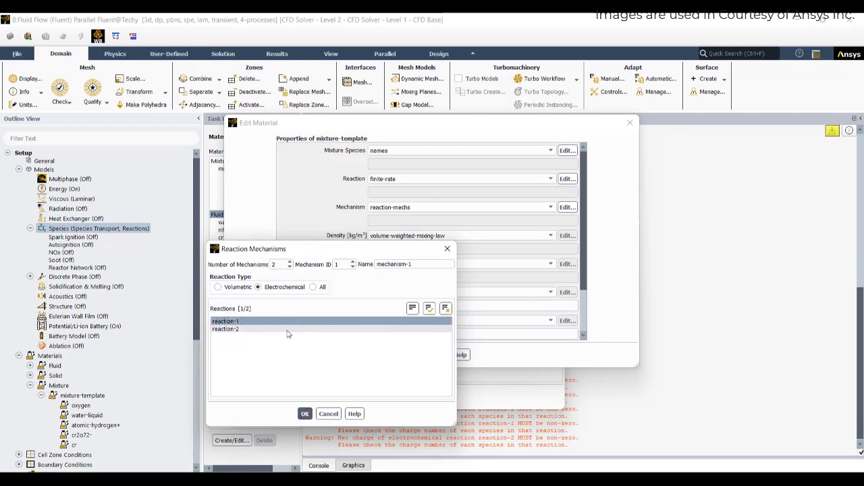
{"action": "left_click", "coordinate": [446, 308]}
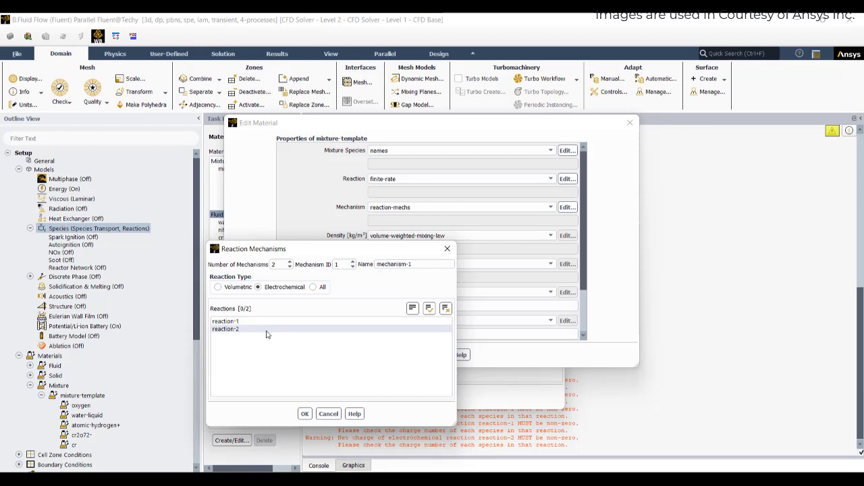
{"action": "left_click", "coordinate": [268, 330]}
Give mechanism-2 the Electrochemical reaction type with only reaction-2 selected and accept the mechanisms.
{"action": "left_click", "coordinate": [353, 261]}
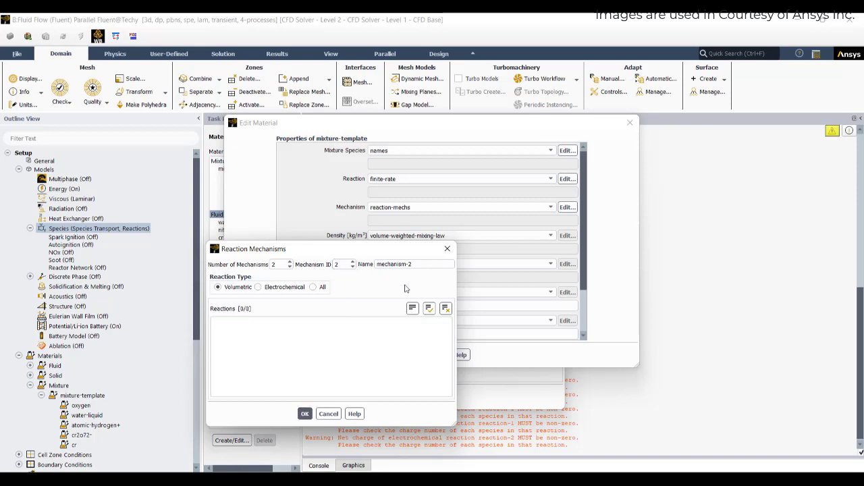
{"action": "left_click", "coordinate": [276, 289]}
{"action": "left_click", "coordinate": [245, 331]}
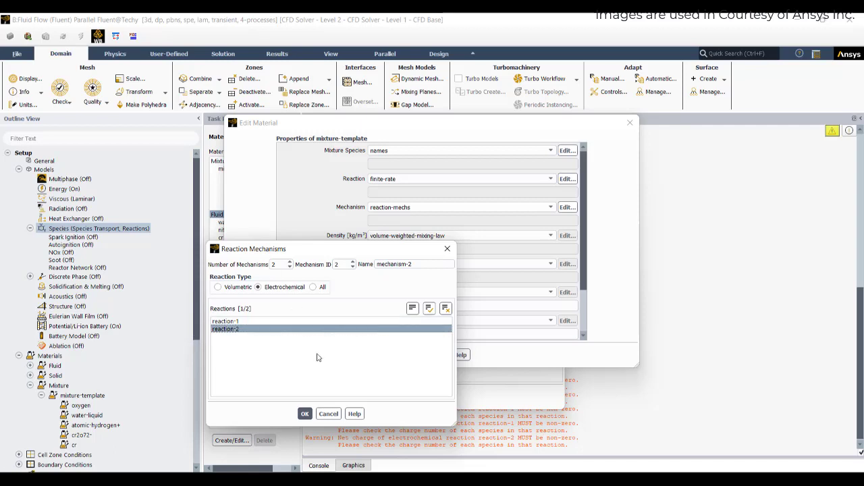
{"action": "left_click", "coordinate": [305, 414]}
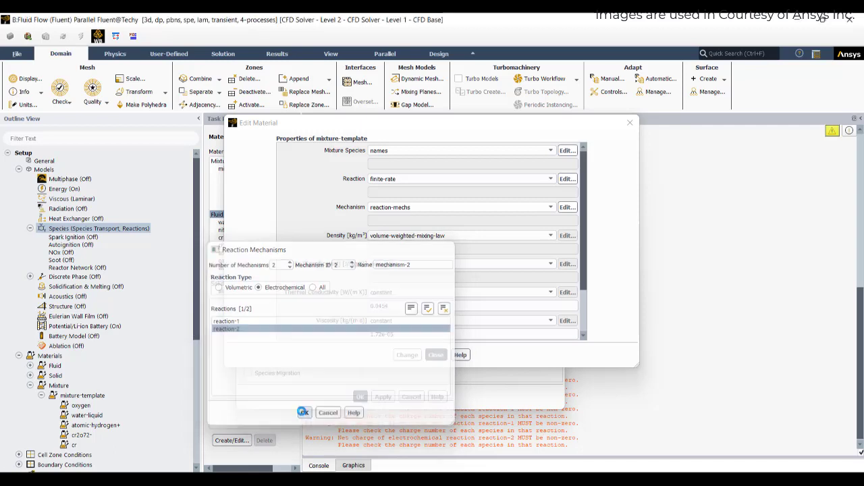
Revise the reaction mechanisms to two with only reaction-2 selected for mechanism-1, then accept them and the species model.
{"action": "left_click", "coordinate": [567, 208]}
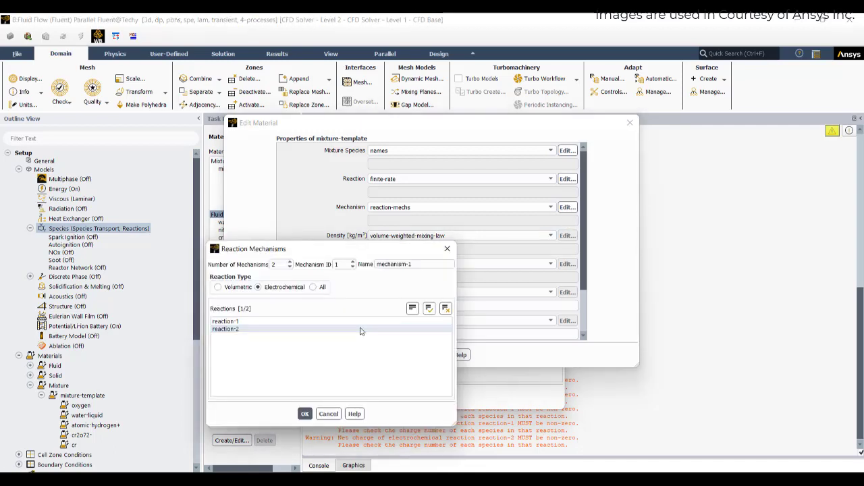
{"action": "left_click", "coordinate": [299, 328]}
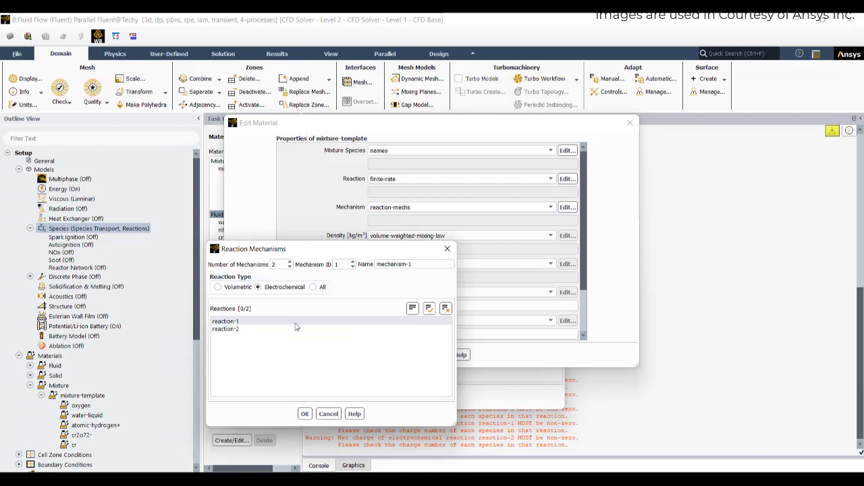
{"action": "left_click", "coordinate": [295, 321]}
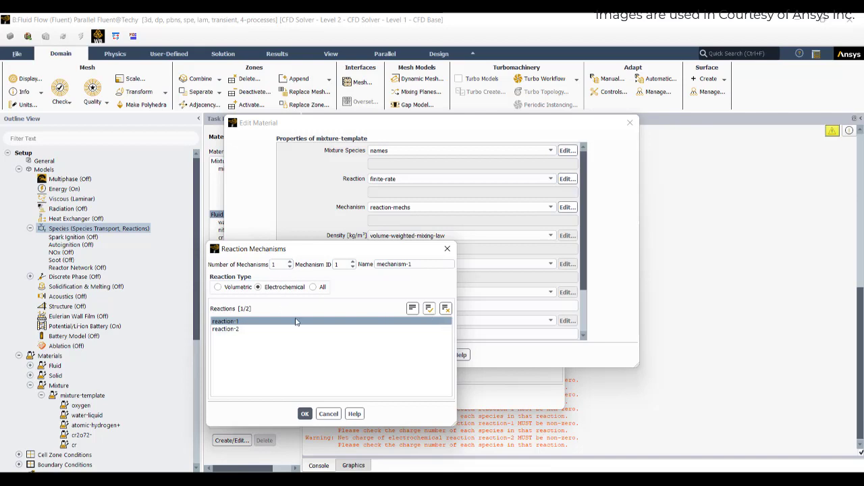
{"action": "left_click", "coordinate": [256, 328]}
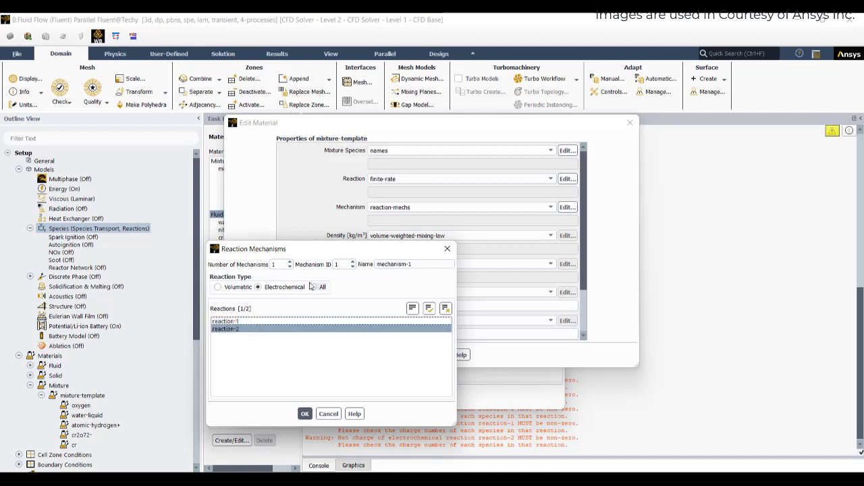
{"action": "left_click", "coordinate": [290, 262]}
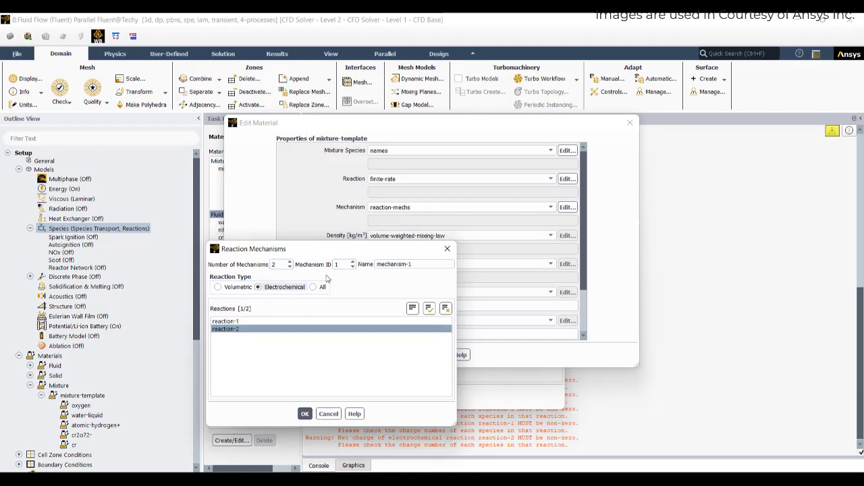
{"action": "left_click", "coordinate": [352, 262]}
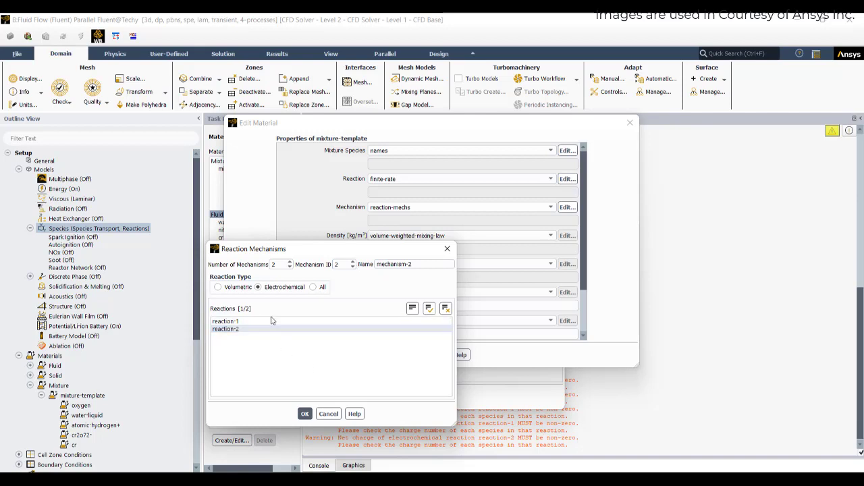
{"action": "left_click", "coordinate": [305, 414]}
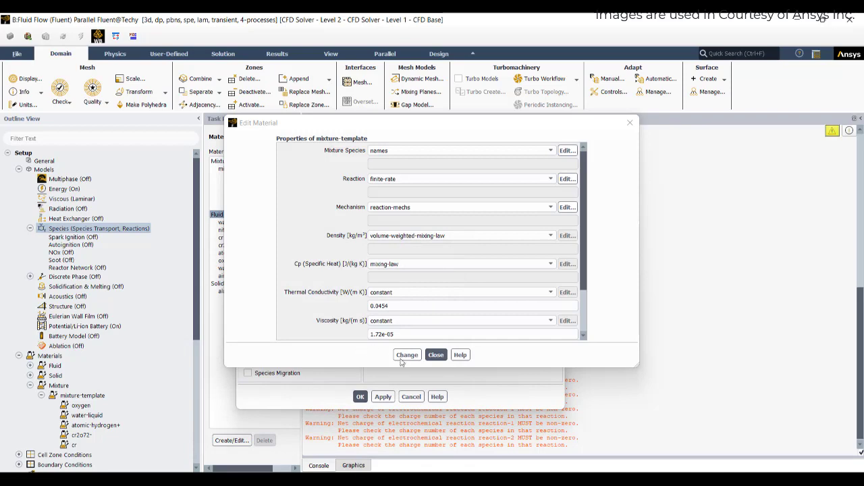
{"action": "left_click", "coordinate": [435, 356]}
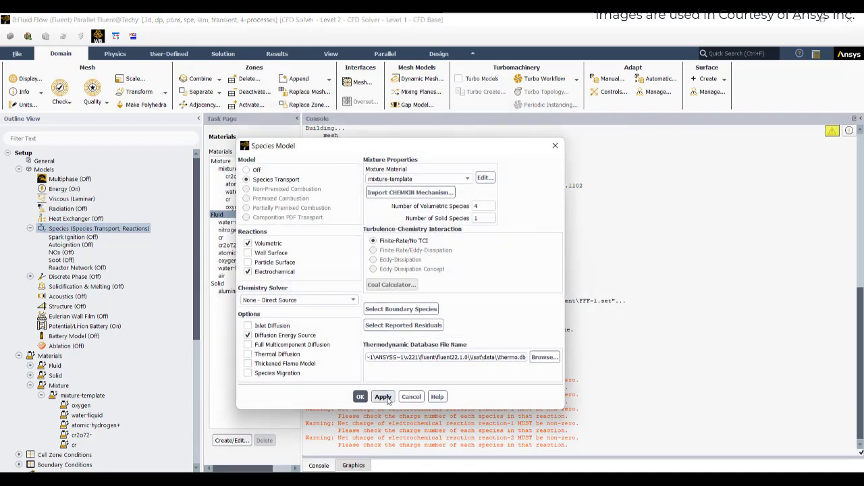
{"action": "left_click", "coordinate": [360, 397]}
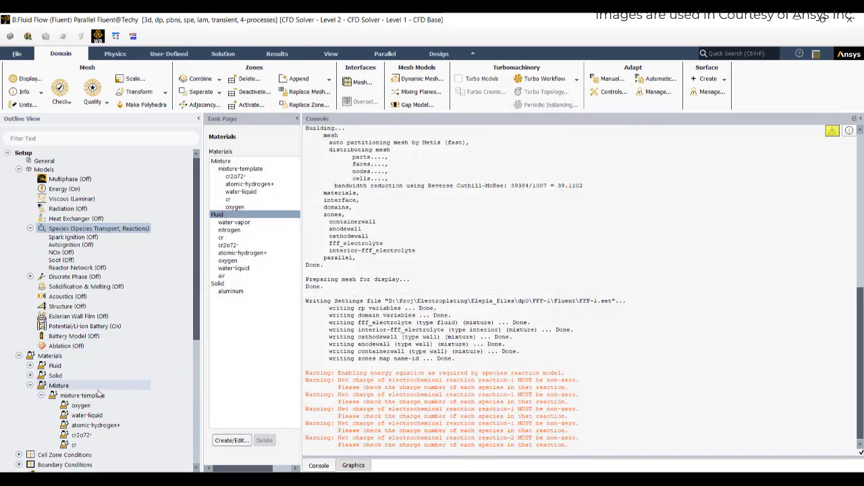
Enable electrochemical reaction on the cathodewall boundary with mechanism-2 and a current density of 20490.1 A/m².
{"action": "scroll", "coordinate": [64, 356], "scroll_direction": "down", "scroll_amount": 5}
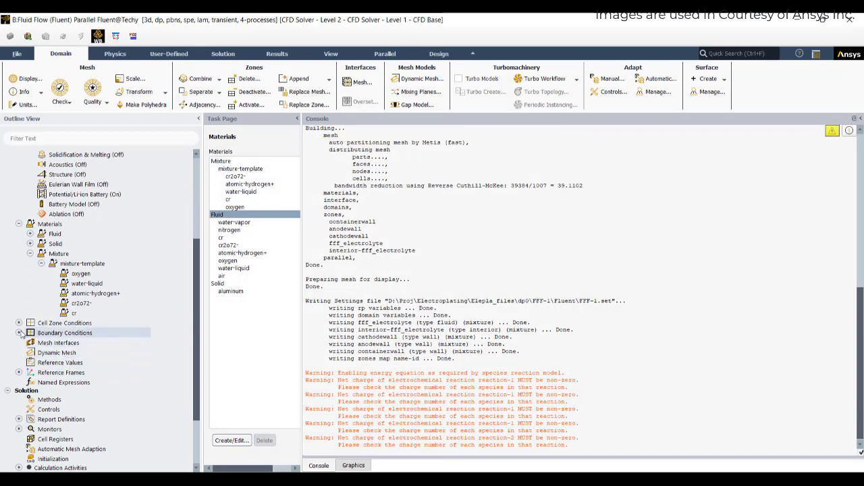
{"action": "left_click", "coordinate": [21, 332]}
{"action": "left_click", "coordinate": [31, 352]}
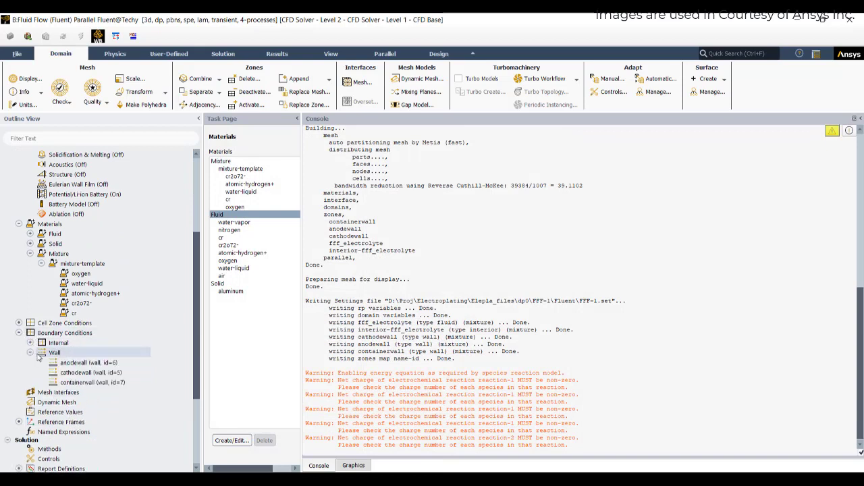
{"action": "double_click", "coordinate": [72, 372]}
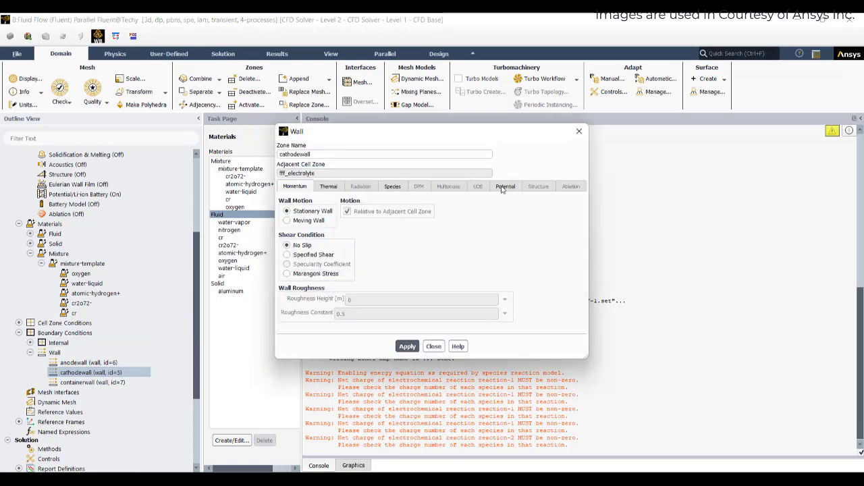
{"action": "left_click", "coordinate": [503, 187]}
{"action": "left_click", "coordinate": [316, 203]}
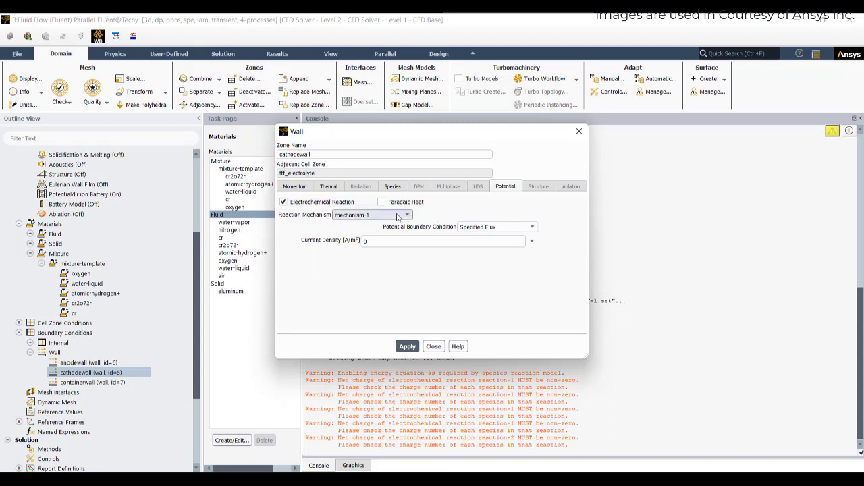
{"action": "left_click", "coordinate": [372, 214]}
{"action": "left_click", "coordinate": [363, 223]}
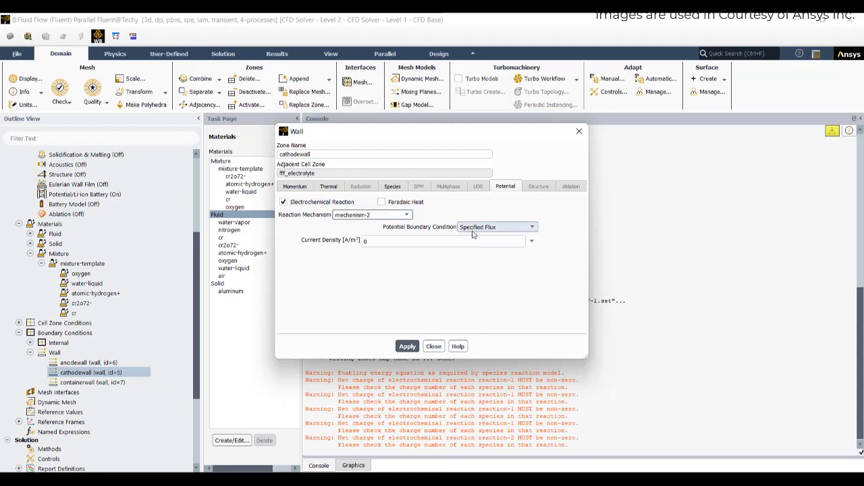
{"action": "double_click", "coordinate": [371, 241]}
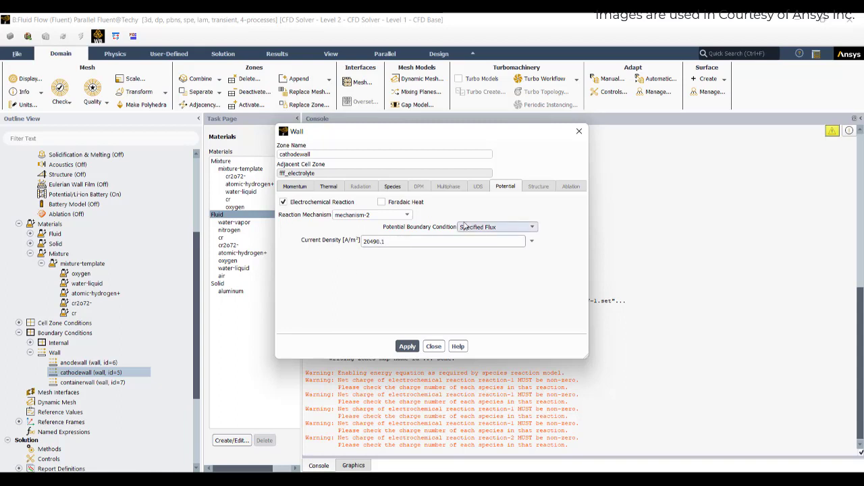
Set the cathodewall species mass fluxes to 0.1 for o2, 0.1 for h2o and 0.2 for h+, and apply the boundary condition.
{"action": "left_click", "coordinate": [392, 187]}
{"action": "left_click", "coordinate": [295, 186]}
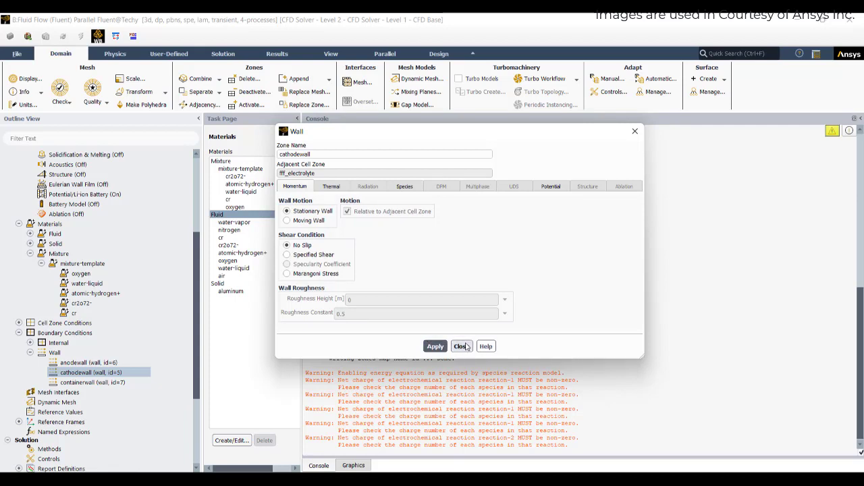
{"action": "left_click", "coordinate": [404, 189]}
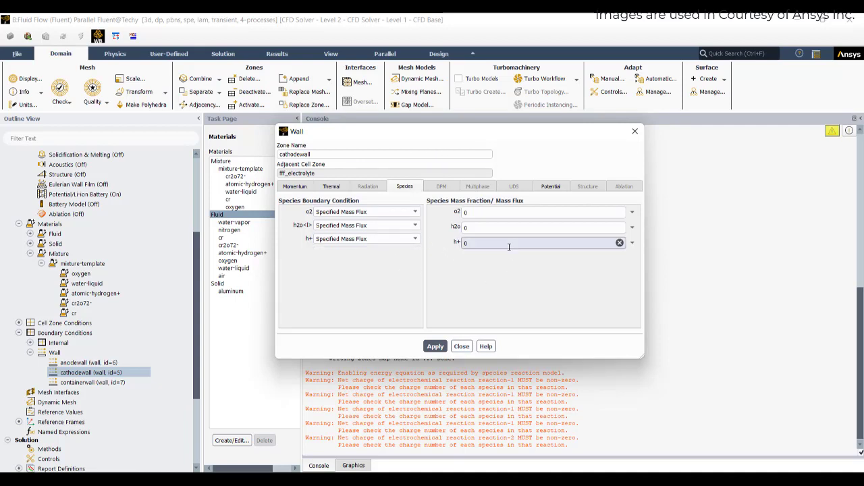
{"action": "type", "text": "2"}
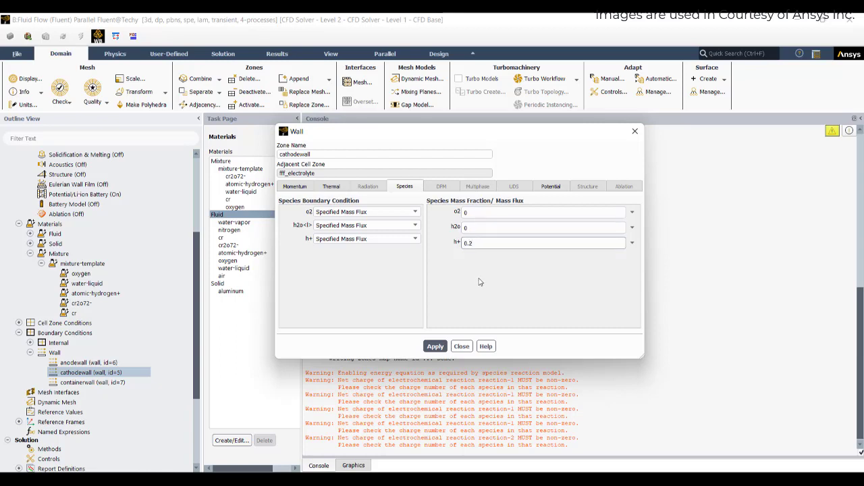
{"action": "left_click", "coordinate": [475, 227]}
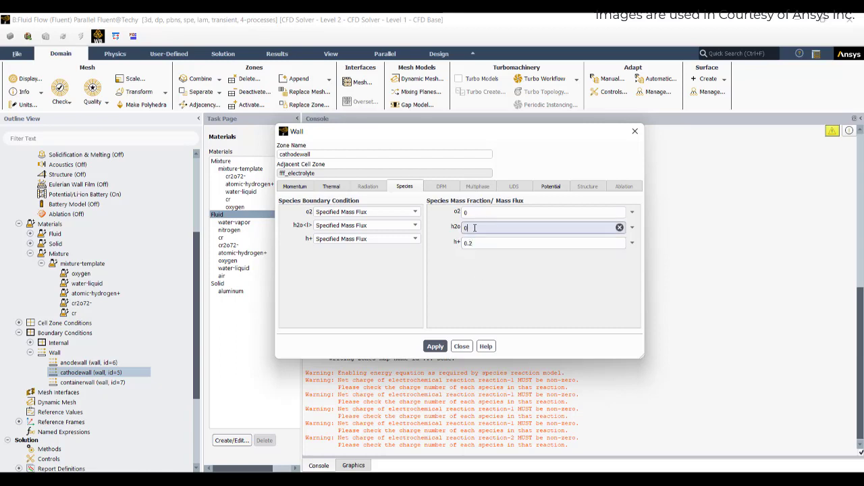
{"action": "type", "text": ".1"}
{"action": "left_click", "coordinate": [478, 212]}
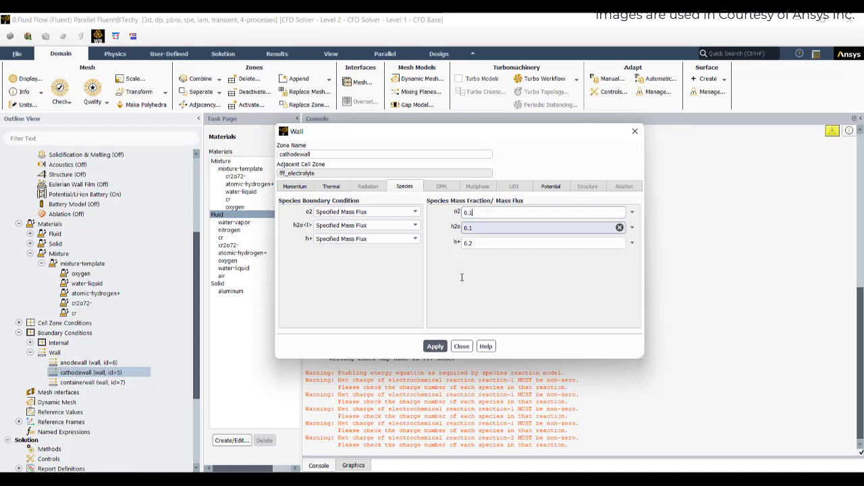
{"action": "left_click", "coordinate": [438, 346]}
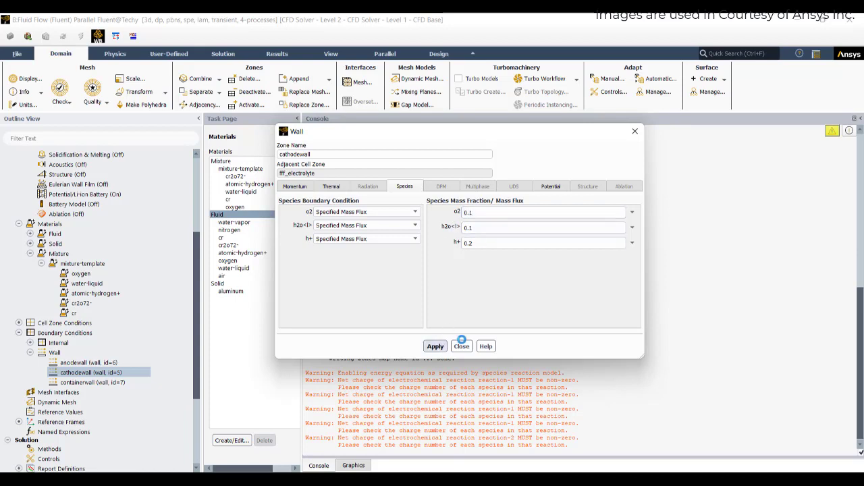
{"action": "left_click", "coordinate": [464, 348]}
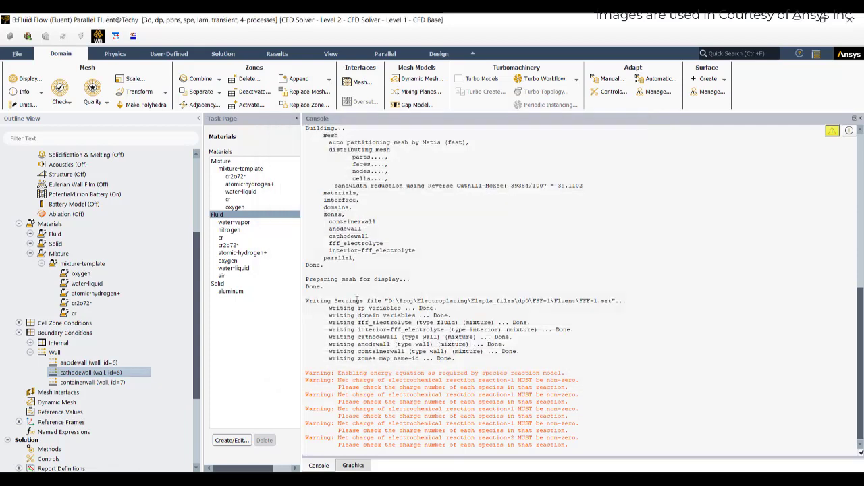
Set the anodewall species mass fluxes to 0.05 for o2, 0.1 for h2o and 0.1 for h+.
{"action": "double_click", "coordinate": [88, 363]}
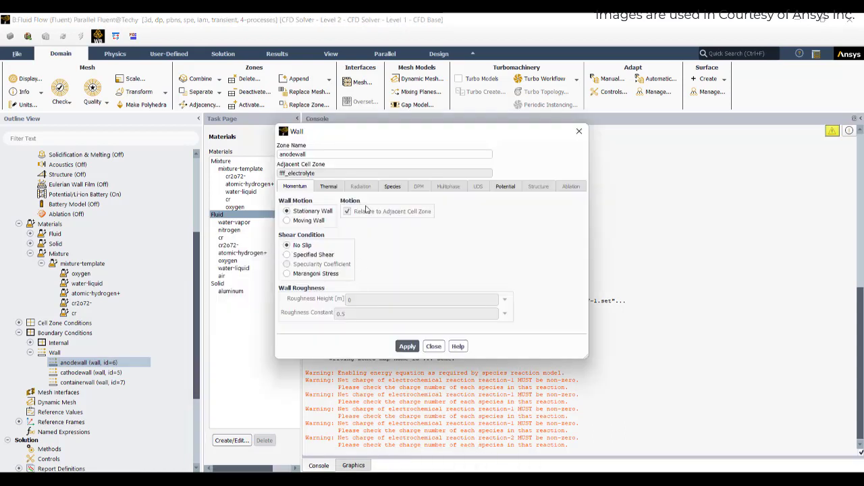
{"action": "left_click", "coordinate": [403, 187]}
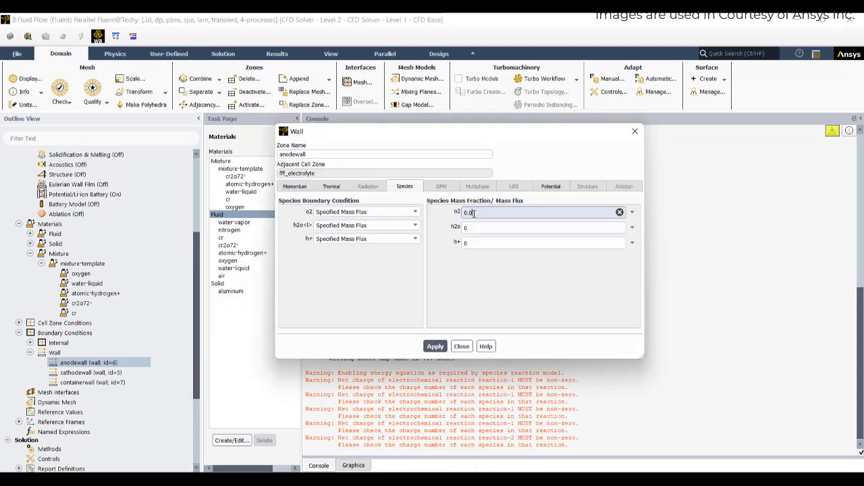
{"action": "type", "text": "5"}
{"action": "left_click", "coordinate": [475, 228]}
{"action": "type", "text": ".1"}
{"action": "left_click", "coordinate": [478, 242]}
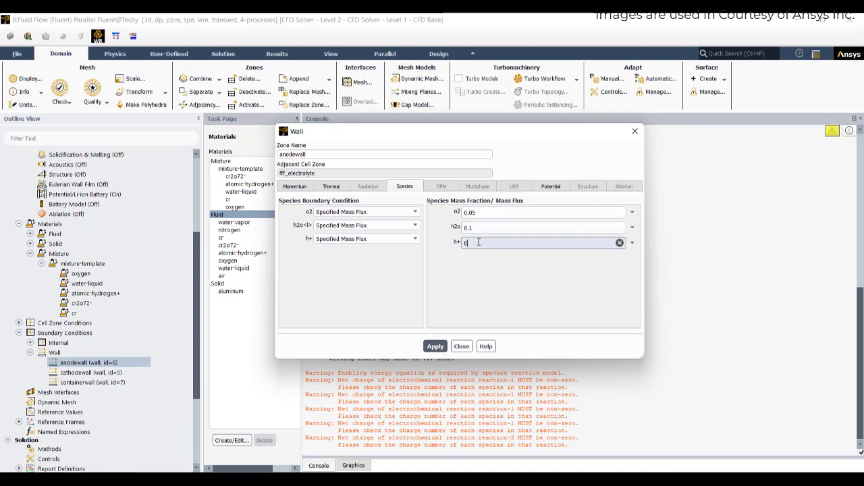
{"action": "type", "text": ".1"}
Set the anodewall potential boundary condition to Specified Value, enable electrochemical reaction with mechanism-1, and apply it.
{"action": "left_click", "coordinate": [544, 189]}
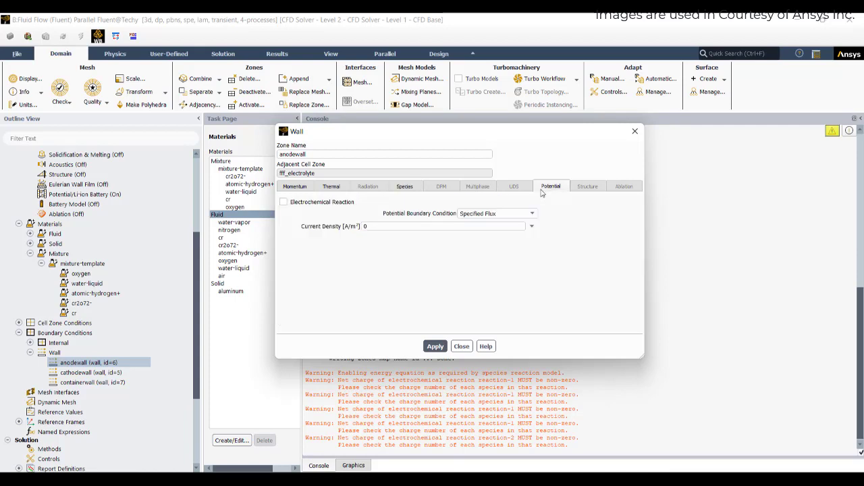
{"action": "left_click", "coordinate": [480, 213]}
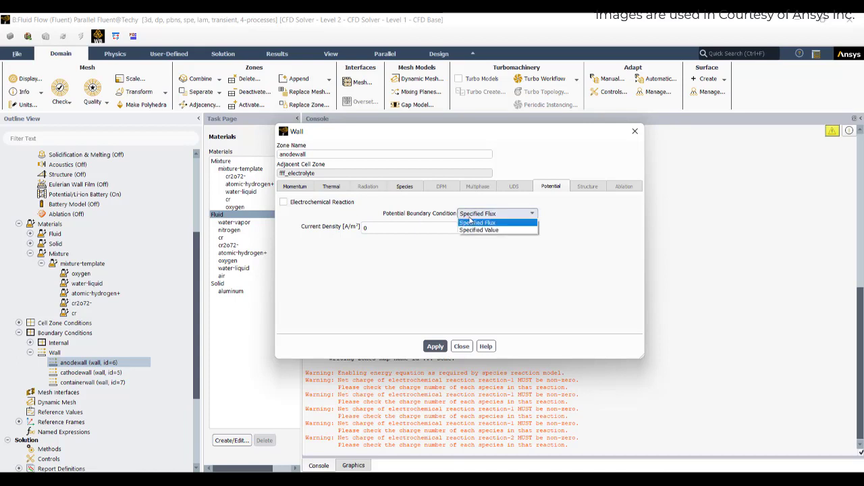
{"action": "left_click", "coordinate": [476, 227]}
{"action": "left_click", "coordinate": [304, 202]}
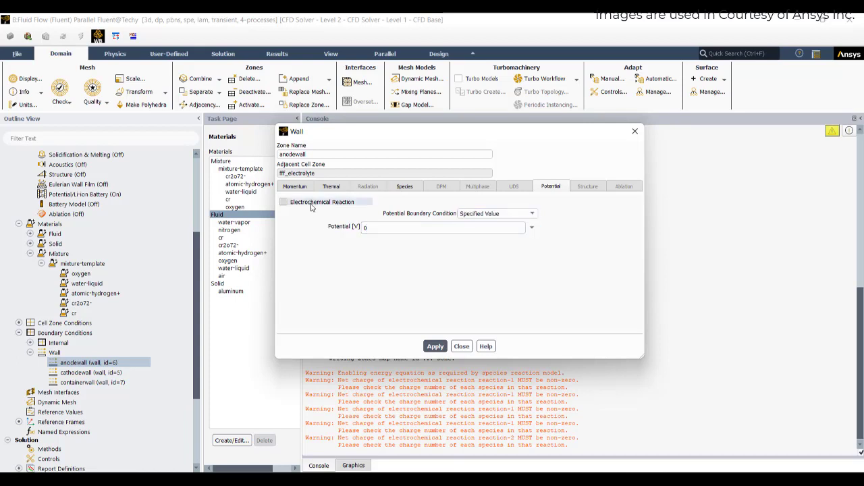
{"action": "left_click", "coordinate": [435, 346]}
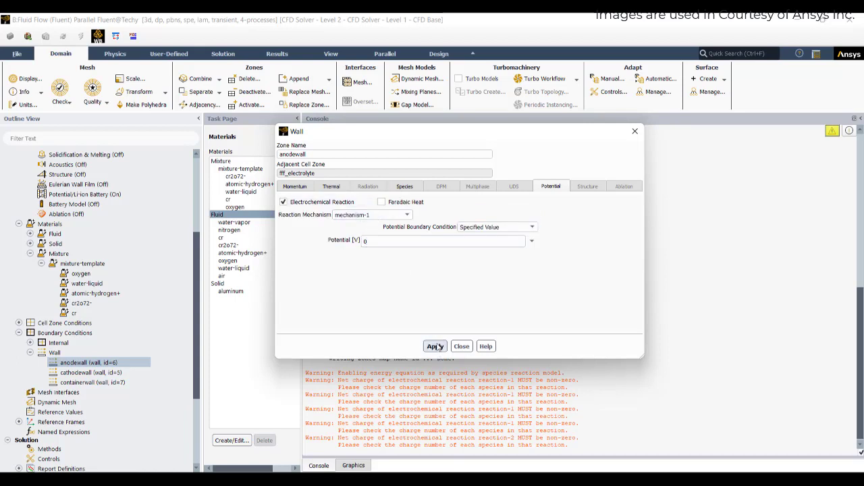
{"action": "left_click", "coordinate": [461, 346]}
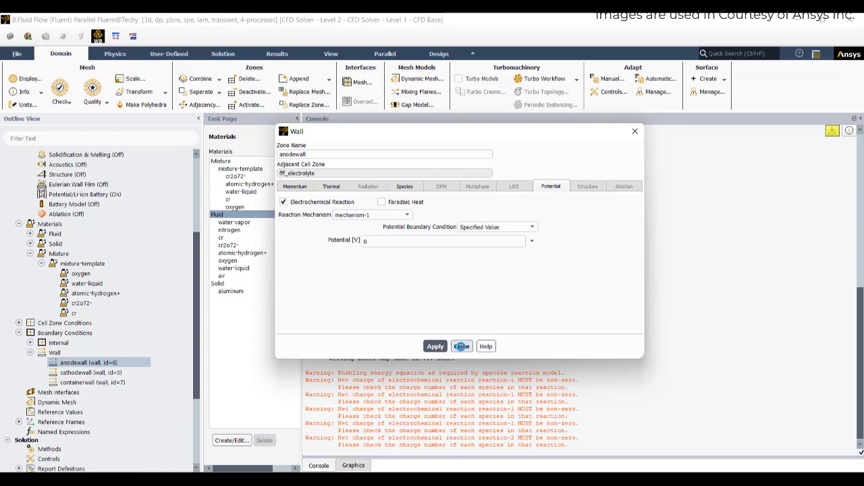
Assign only reaction-2 to mechanism-2 in the mixture-template's electrochemical reaction mechanisms.
{"action": "scroll", "coordinate": [103, 196], "scroll_direction": "up", "scroll_amount": 3}
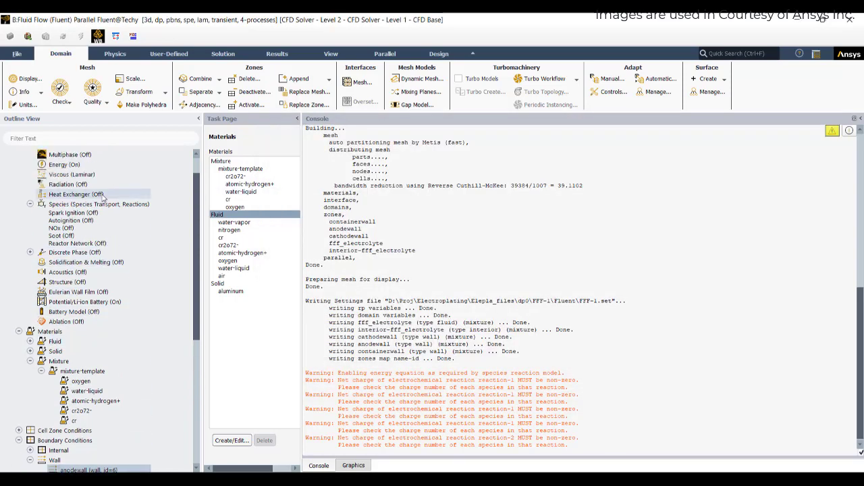
{"action": "double_click", "coordinate": [100, 204]}
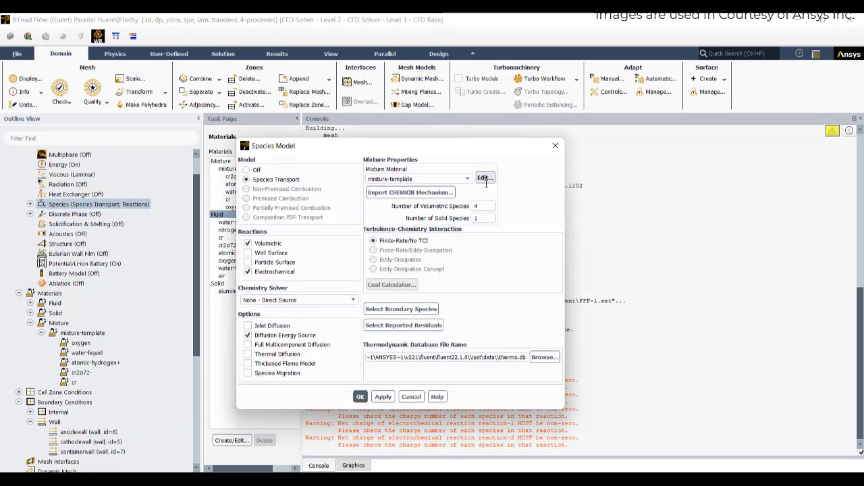
{"action": "left_click", "coordinate": [485, 178]}
{"action": "left_click", "coordinate": [566, 206]}
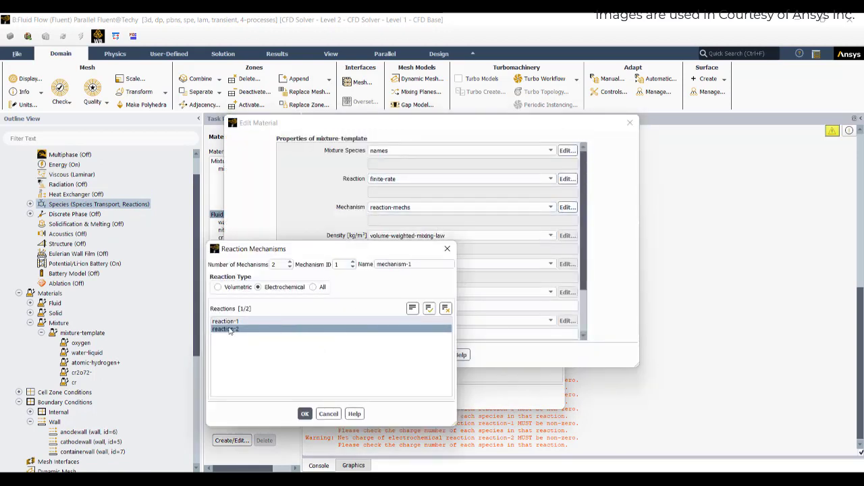
{"action": "left_click", "coordinate": [351, 263]}
{"action": "left_click", "coordinate": [246, 330]}
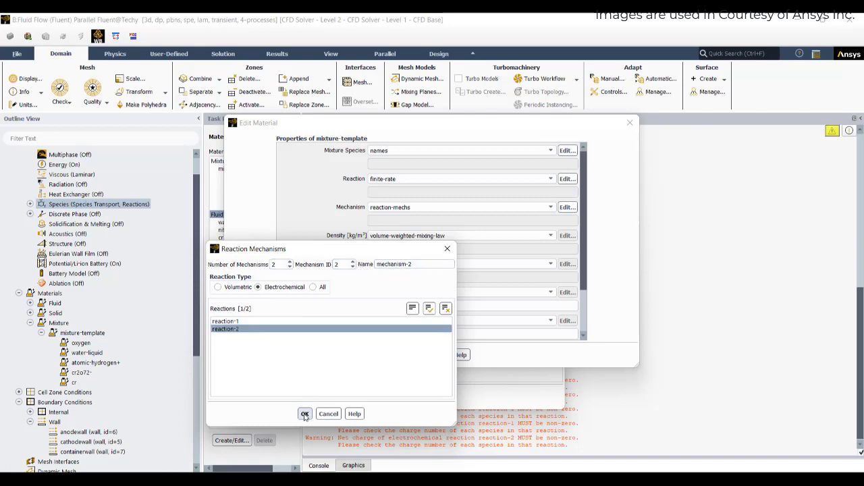
{"action": "left_click", "coordinate": [305, 414]}
Assign only reaction-1 to mechanism-1, recheck both mechanisms, and accept the species model.
{"action": "left_click", "coordinate": [566, 208]}
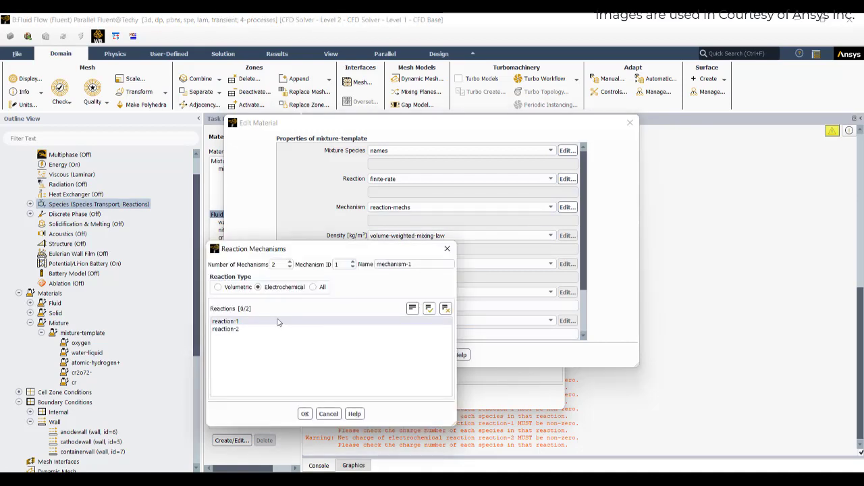
{"action": "left_click", "coordinate": [304, 414]}
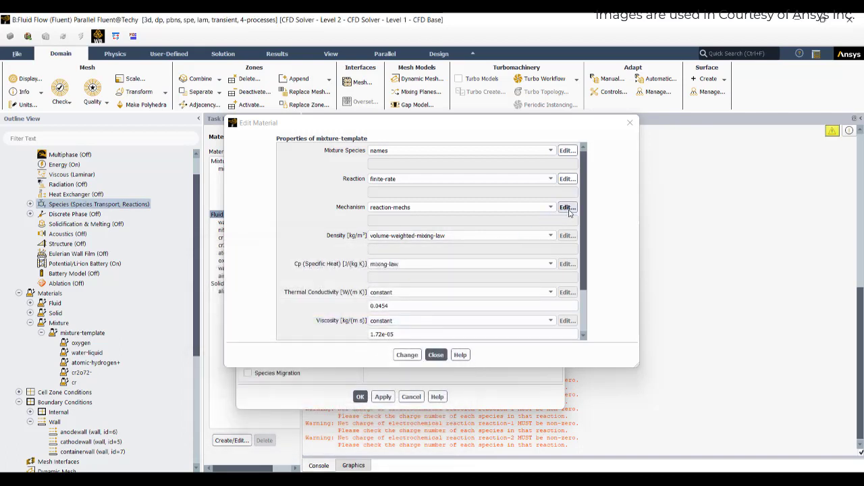
{"action": "left_click", "coordinate": [568, 207]}
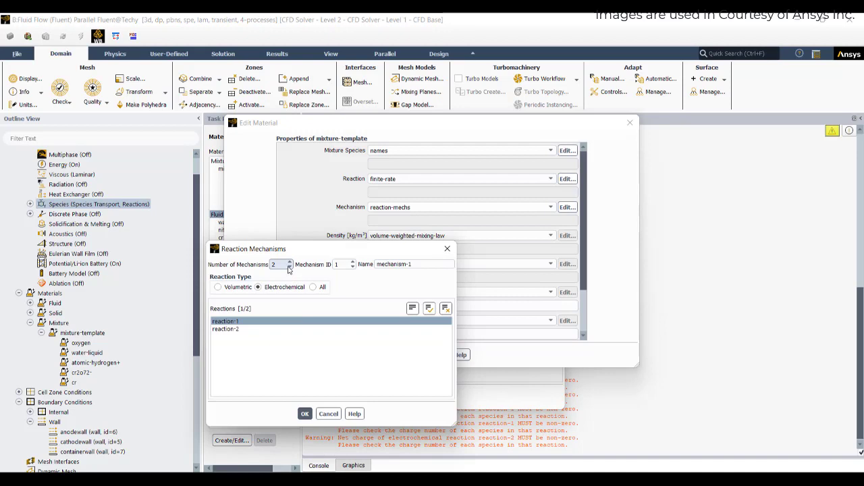
{"action": "left_click", "coordinate": [353, 267]}
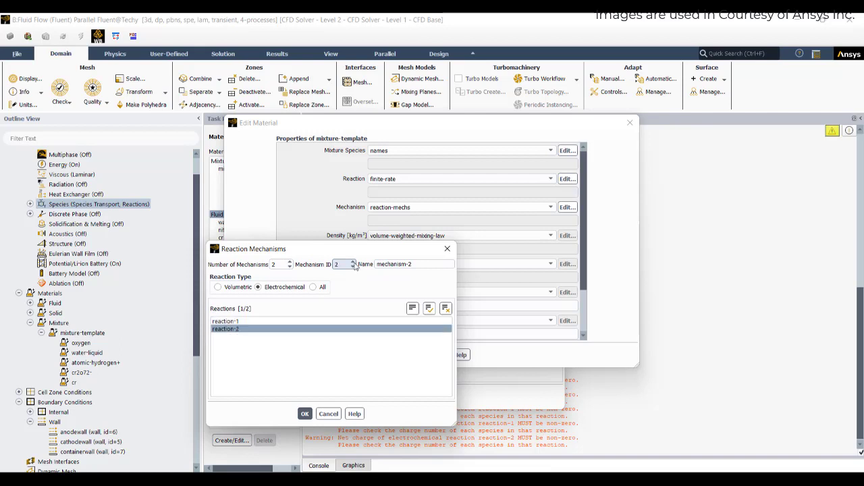
{"action": "left_click", "coordinate": [353, 267]}
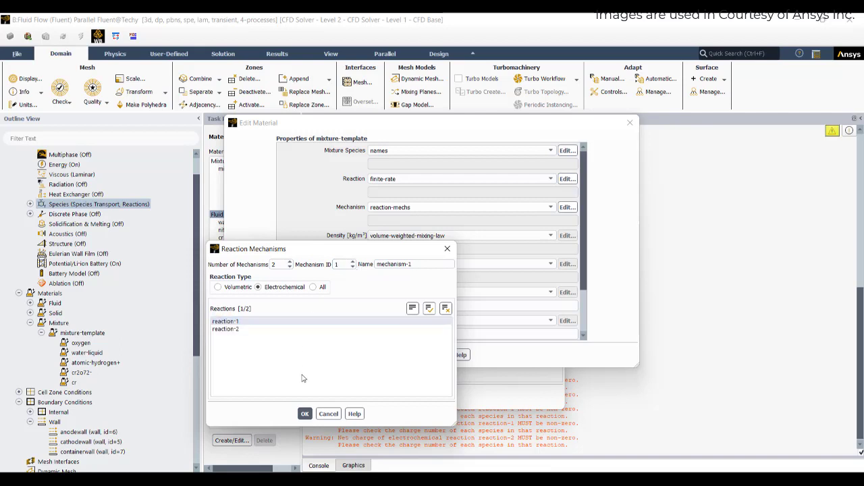
{"action": "left_click", "coordinate": [306, 413]}
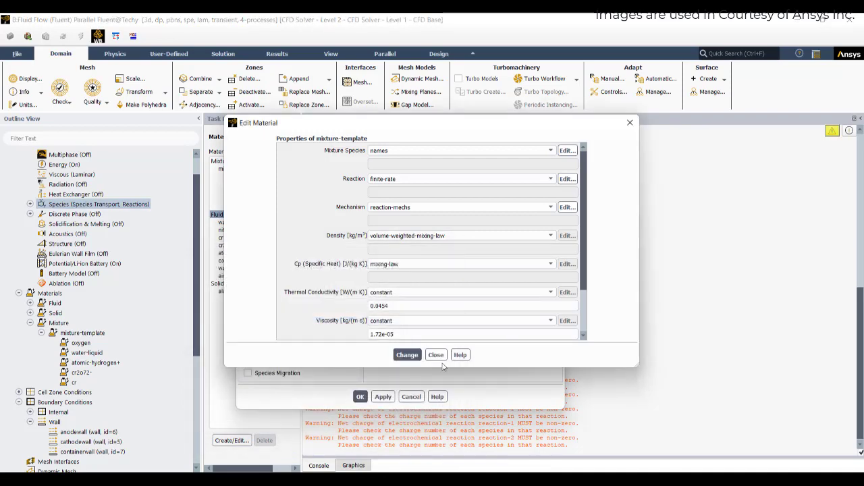
{"action": "left_click", "coordinate": [437, 355]}
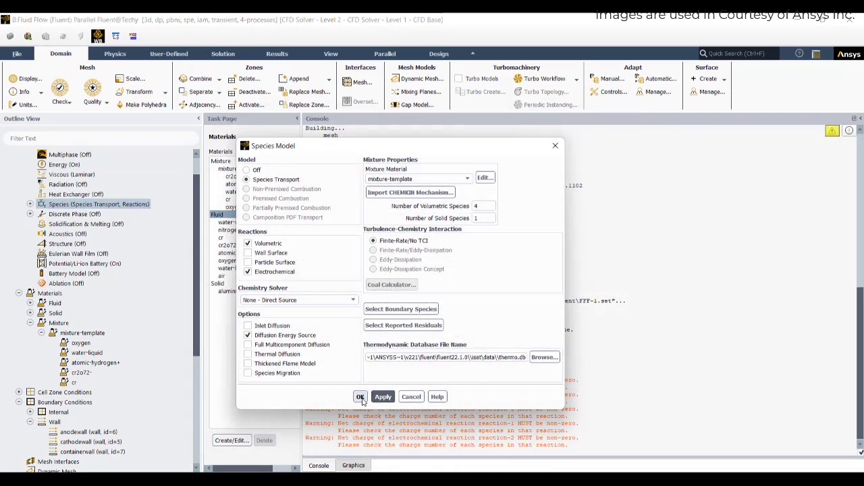
{"action": "left_click", "coordinate": [359, 397]}
Initialize the solution with the standard method using initial values of 0.1 for o2, 0.3 for h2o and 0.4 for h+.
{"action": "scroll", "coordinate": [135, 415], "scroll_direction": "down", "scroll_amount": 5}
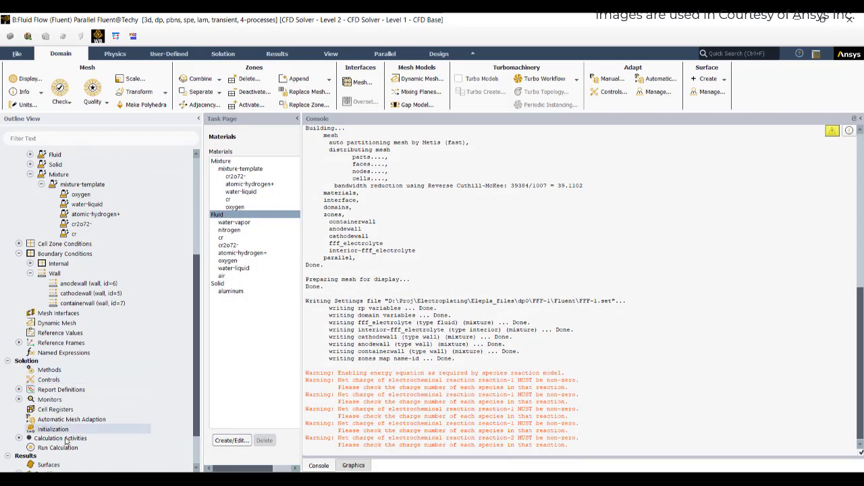
{"action": "left_click", "coordinate": [65, 432]}
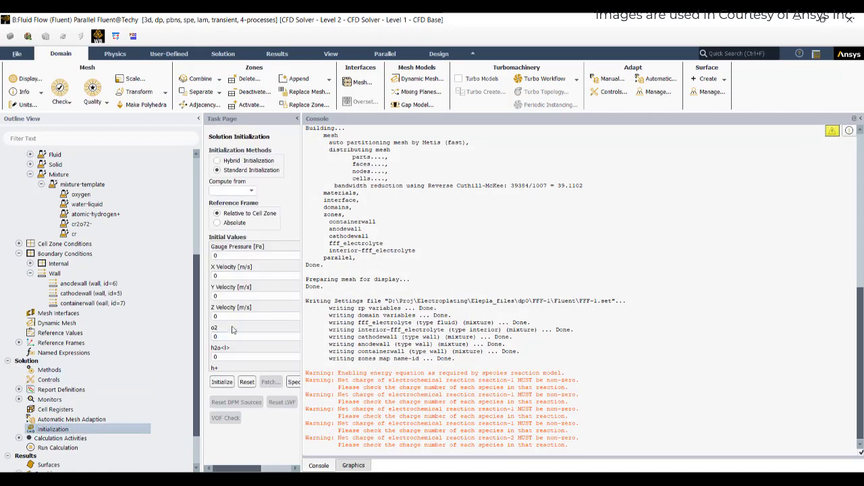
{"action": "type", "text": "1"}
{"action": "left_click", "coordinate": [242, 357]}
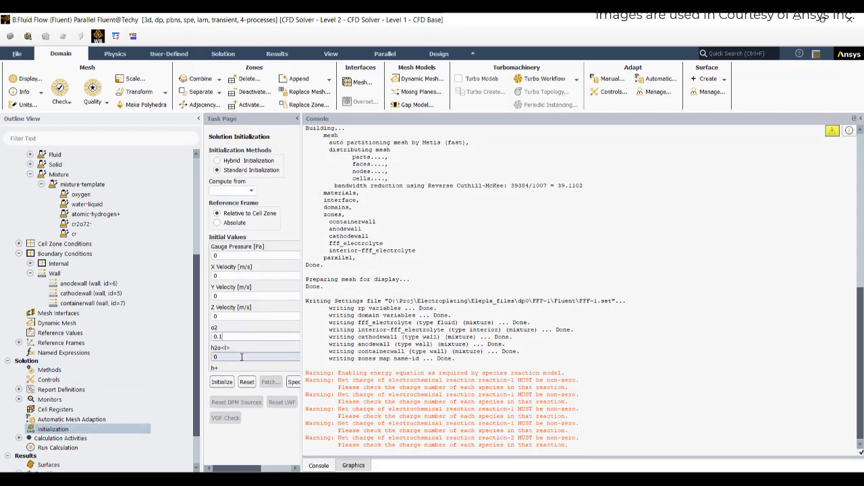
{"action": "type", "text": ".3"}
{"action": "scroll", "coordinate": [236, 338], "scroll_direction": "down", "scroll_amount": 2}
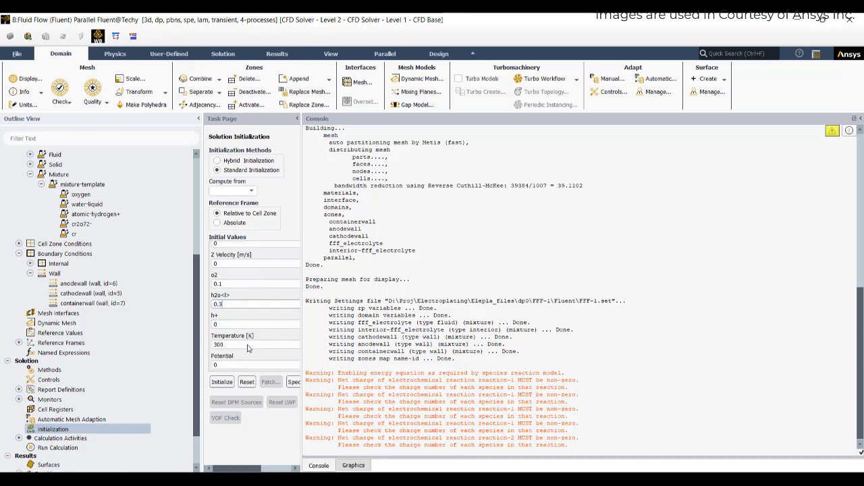
{"action": "left_click", "coordinate": [232, 323]}
{"action": "type", "text": ".4"}
{"action": "key", "text": "Tab"}
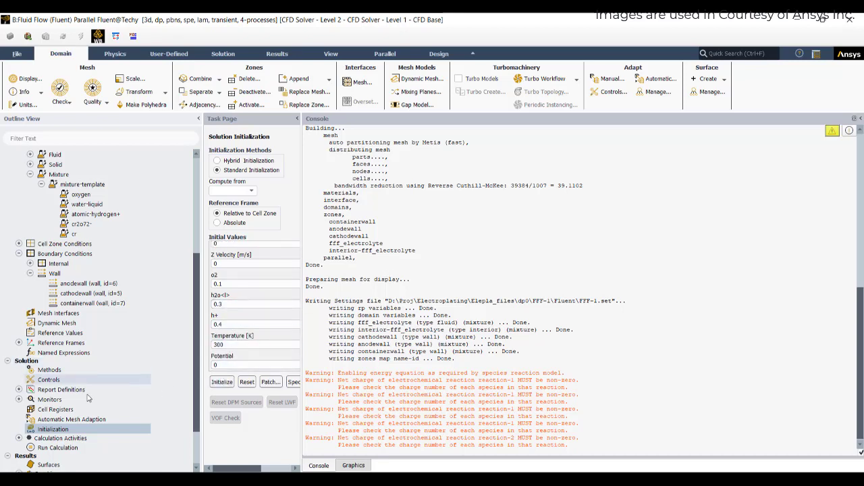
Start the transient calculation with 500 time steps and a time step size of 0.01 s.
{"action": "left_click", "coordinate": [68, 448]}
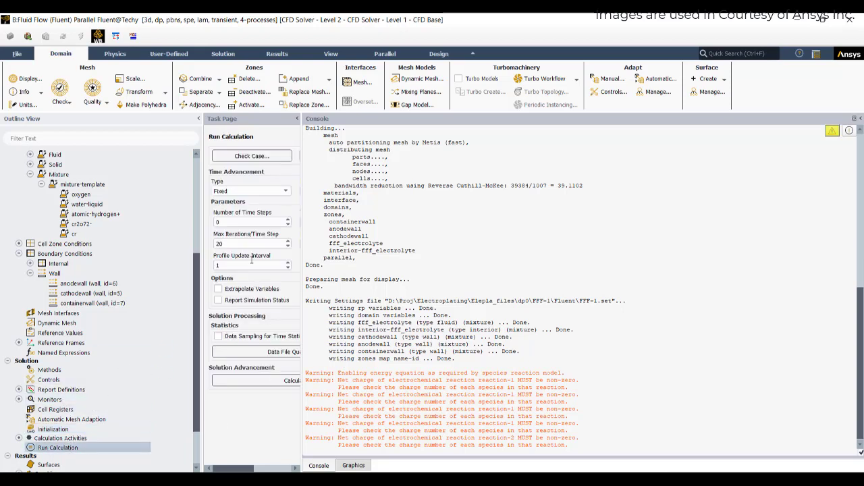
{"action": "double_click", "coordinate": [246, 222]}
{"action": "type", "text": "500"}
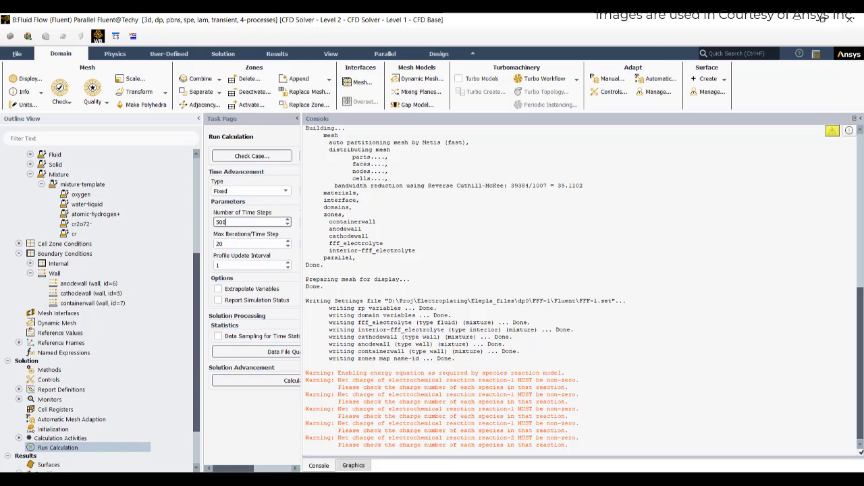
{"action": "left_click_drag", "start_coordinate": [235, 468], "coordinate": [268, 468]}
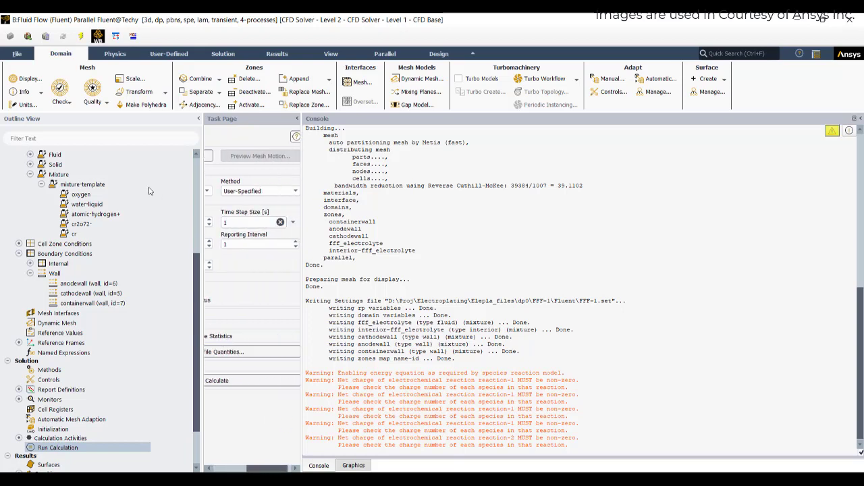
{"action": "type", "text": "0.01"}
{"action": "left_click", "coordinate": [263, 380]}
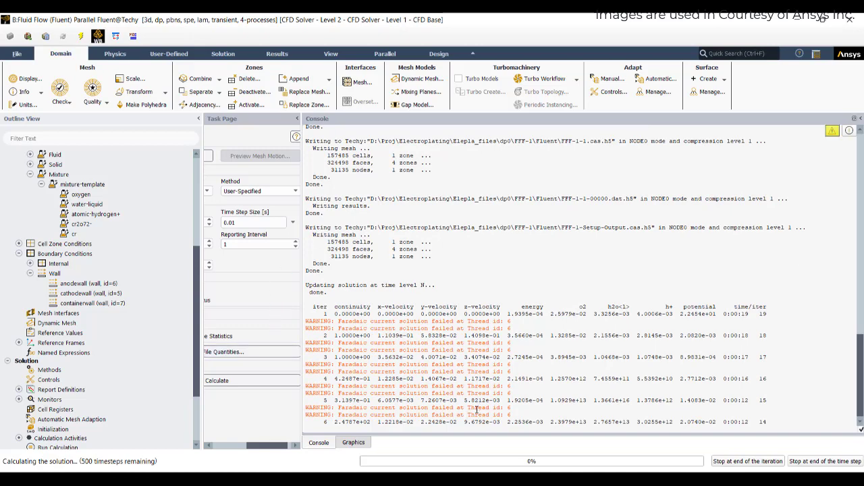
Interrupt the running calculation at the end of the current iteration.
{"action": "left_click", "coordinate": [827, 461]}
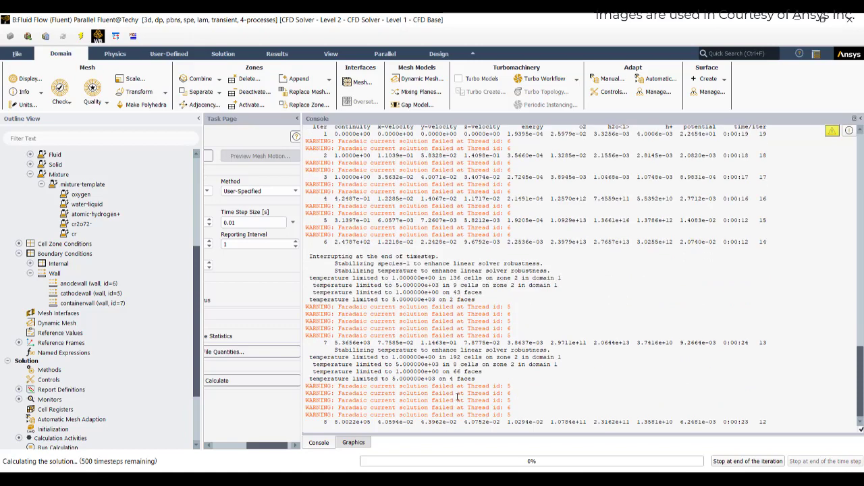
{"action": "left_click", "coordinate": [726, 461]}
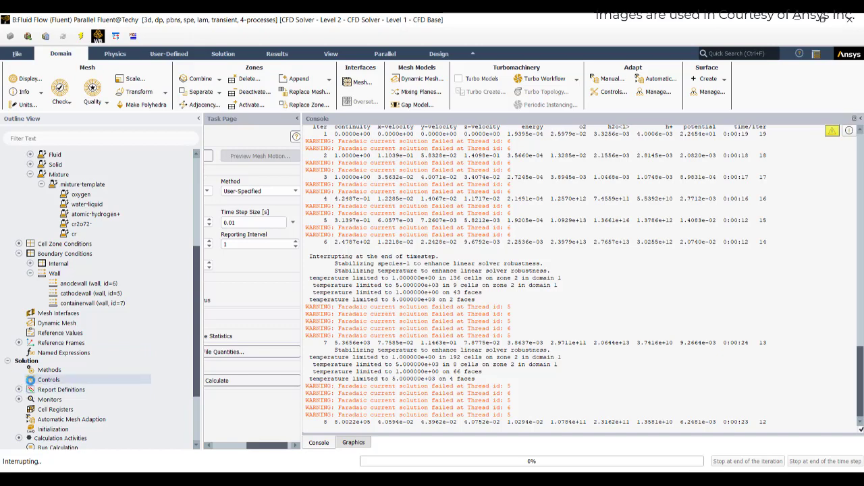
{"action": "scroll", "coordinate": [77, 338], "scroll_direction": "up", "scroll_amount": 4}
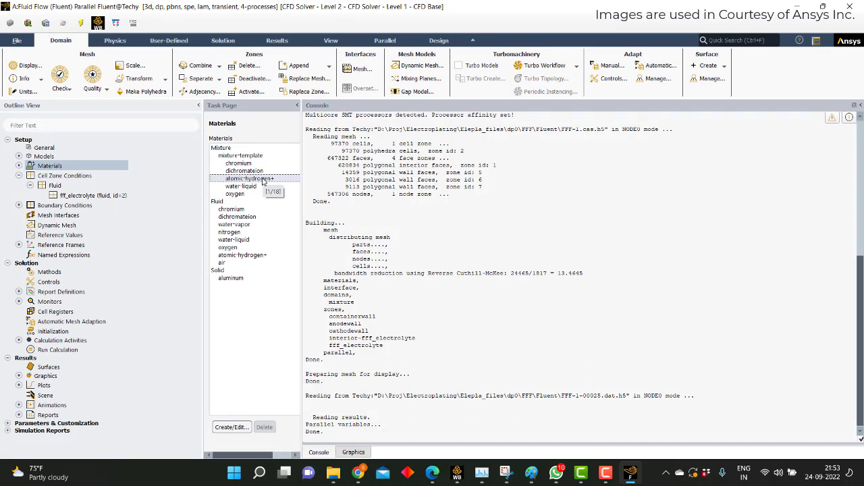
In the other Fluent case, examine the atomic-hydrogen+ charge number, the dichromateion material and the initialization values.
{"action": "double_click", "coordinate": [264, 179]}
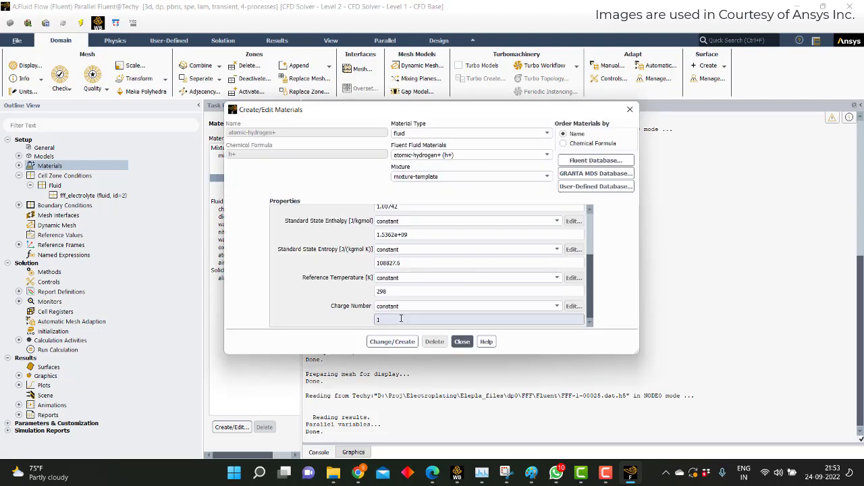
{"action": "left_click", "coordinate": [630, 110]}
{"action": "double_click", "coordinate": [260, 172]}
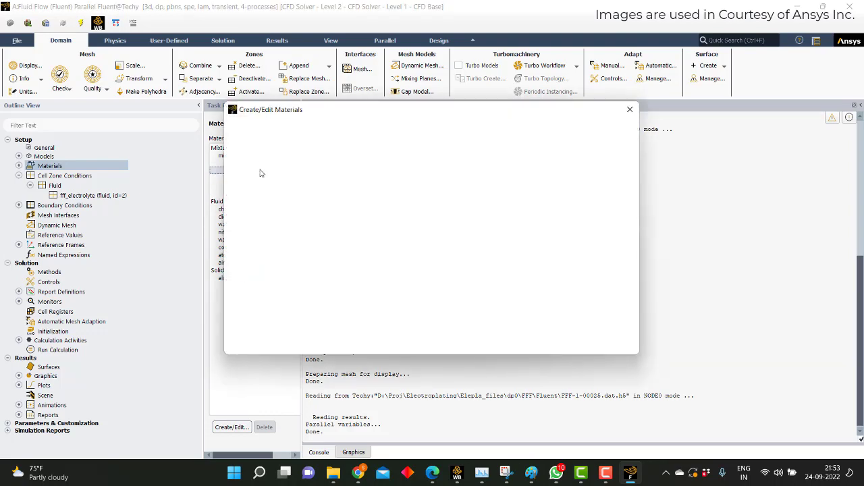
{"action": "left_click", "coordinate": [630, 110]}
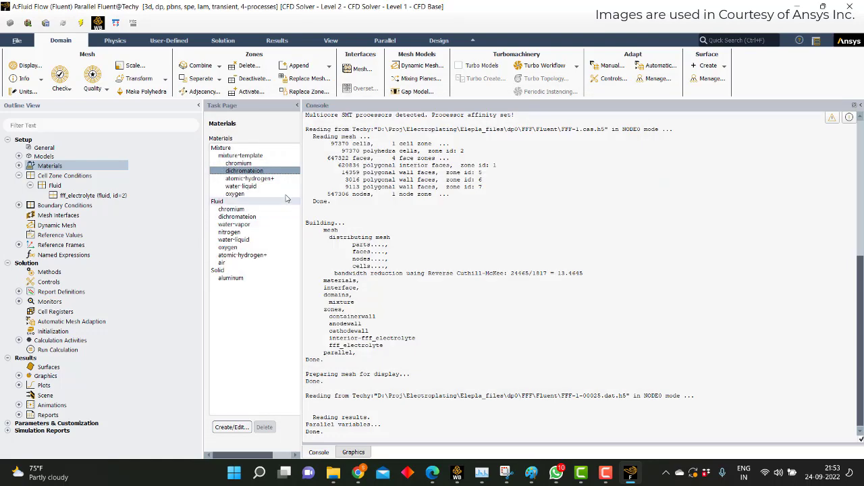
{"action": "left_click", "coordinate": [68, 331]}
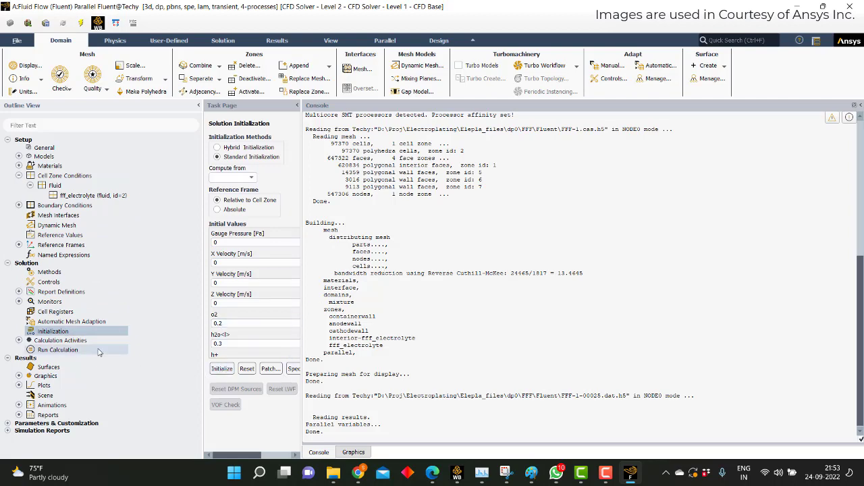
Run the calculation of the loaded case, stop it at the end of a time step, and acknowledge its completion.
{"action": "left_click", "coordinate": [58, 350]}
{"action": "left_click", "coordinate": [253, 368]}
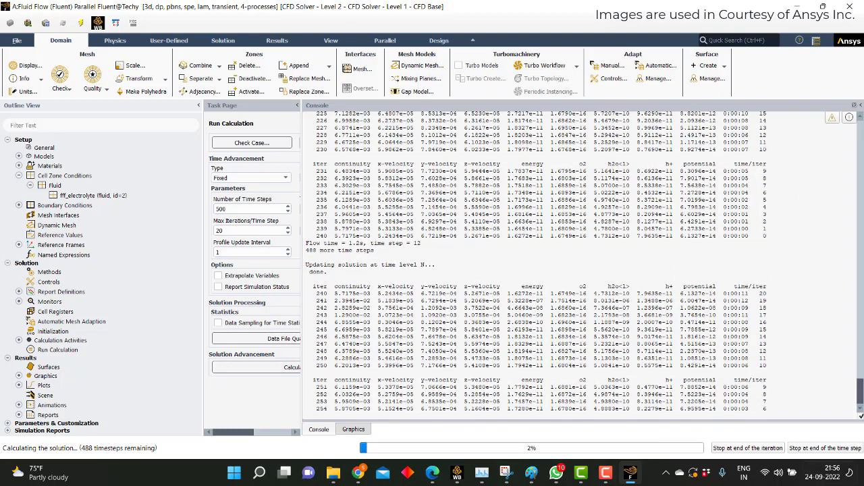
{"action": "left_click", "coordinate": [818, 450]}
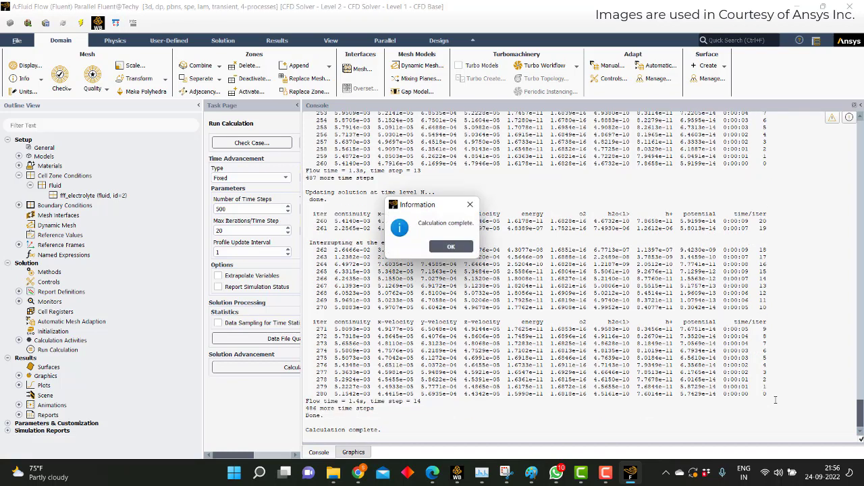
{"action": "left_click", "coordinate": [463, 247]}
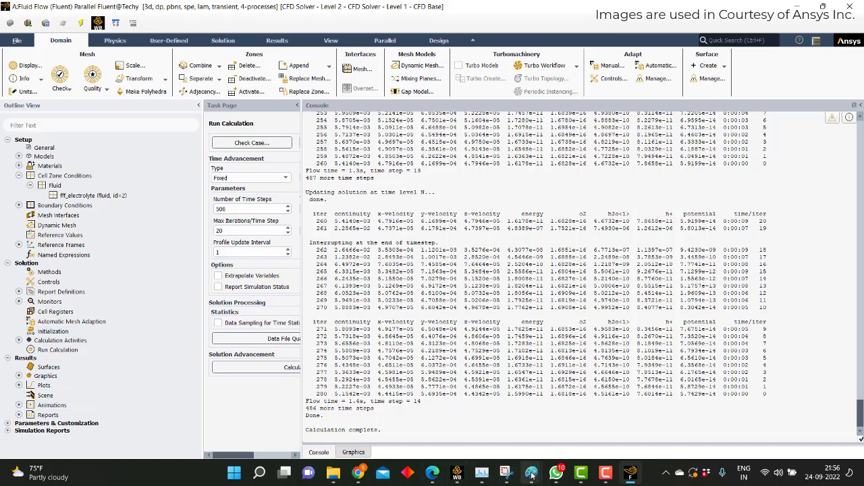
Switch to Paint to review the deposited-mass formula with Q = I*t, and return to Fluent.
{"action": "mouse_move", "coordinate": [531, 473]}
{"action": "left_click", "coordinate": [535, 376]}
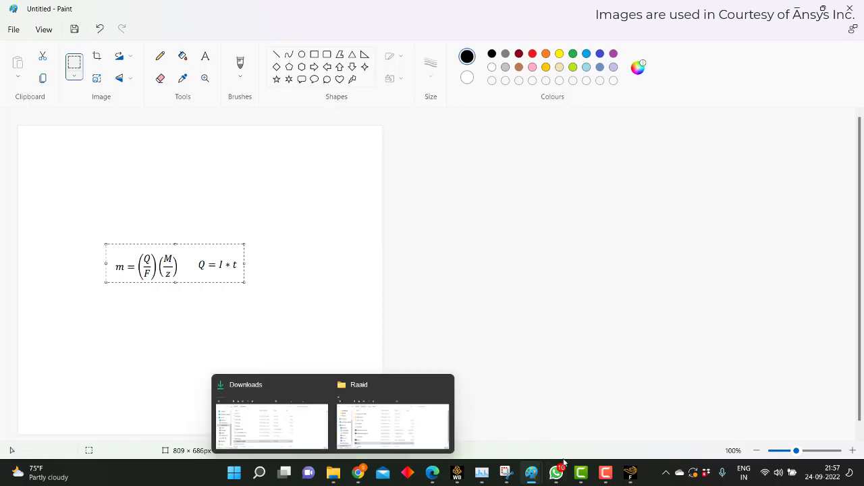
{"action": "left_click", "coordinate": [630, 473]}
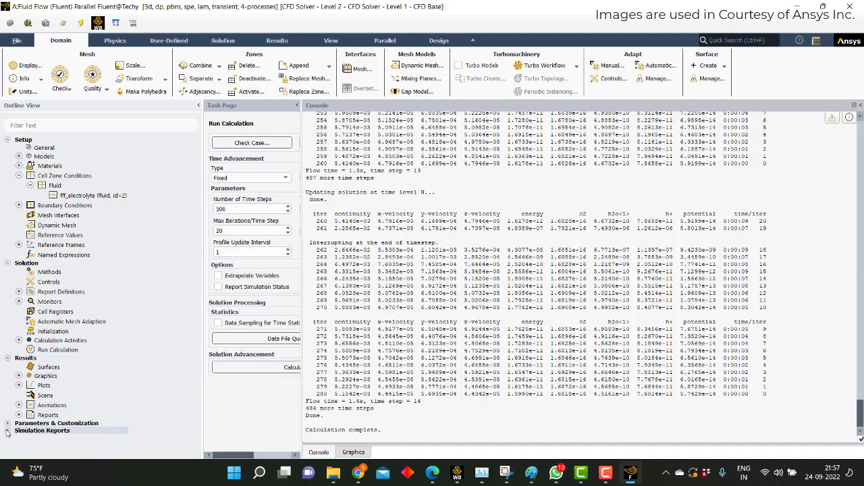
Examine the definition of the custom field function deposition, and close the field function definitions.
{"action": "left_click", "coordinate": [7, 423]}
{"action": "left_click", "coordinate": [20, 442]}
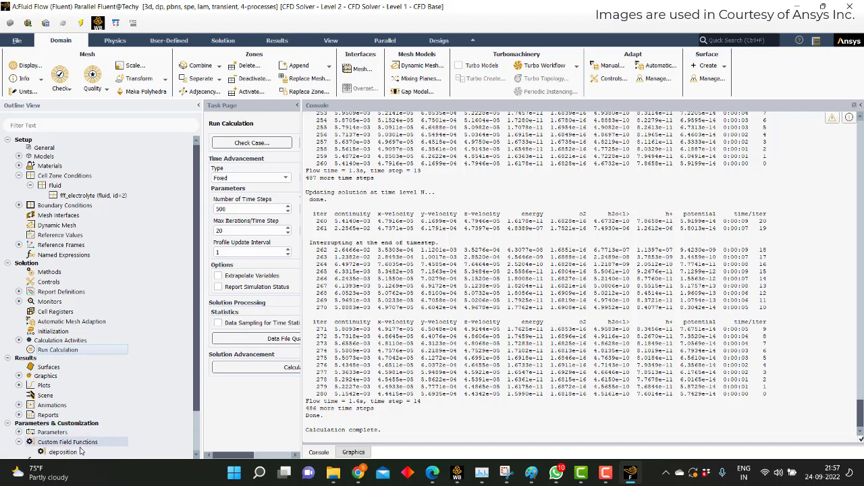
{"action": "left_click", "coordinate": [64, 451]}
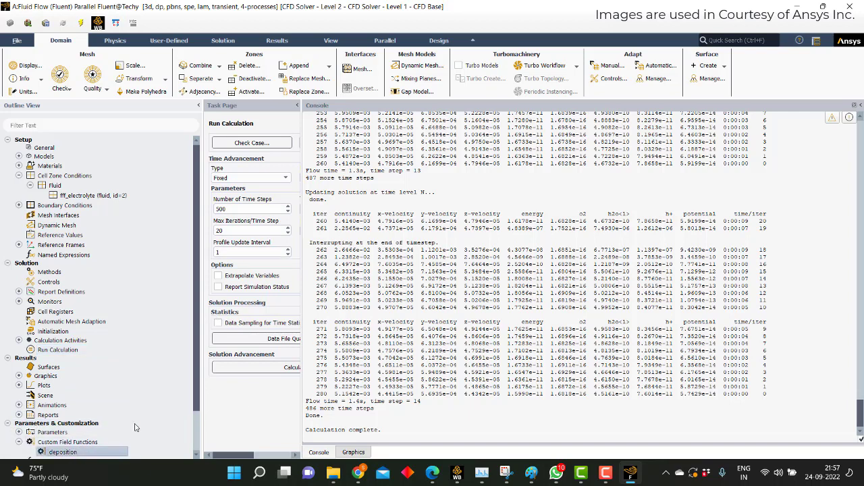
{"action": "right_click", "coordinate": [84, 453]}
{"action": "right_click", "coordinate": [100, 442]}
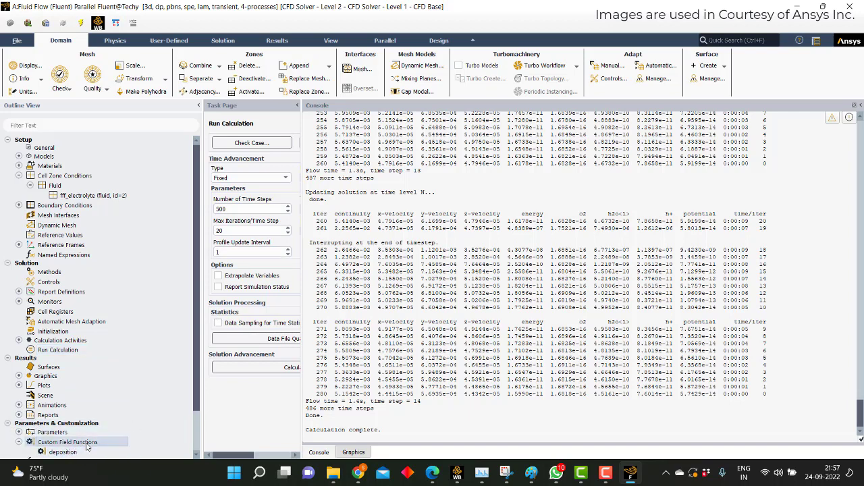
{"action": "left_click", "coordinate": [108, 412]}
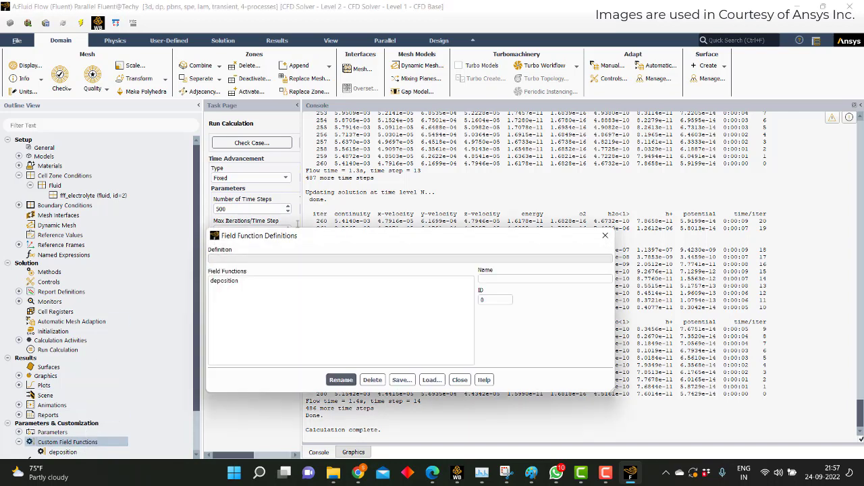
{"action": "left_click", "coordinate": [238, 281]}
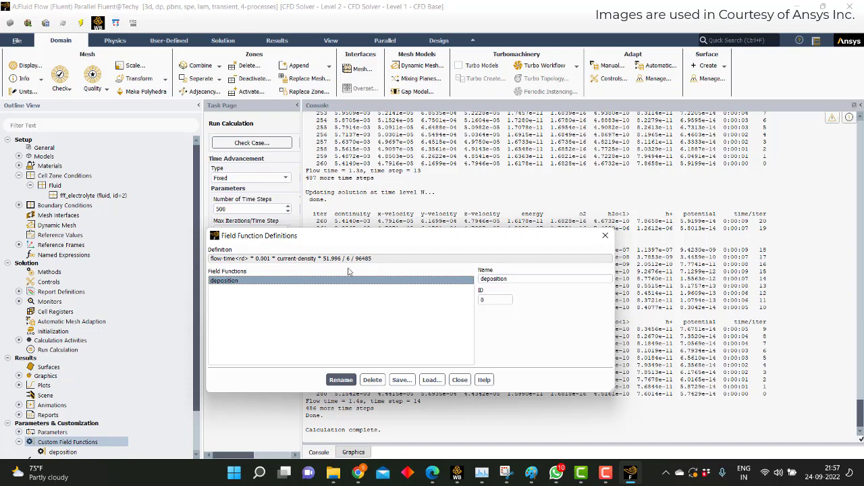
{"action": "left_click", "coordinate": [458, 380]}
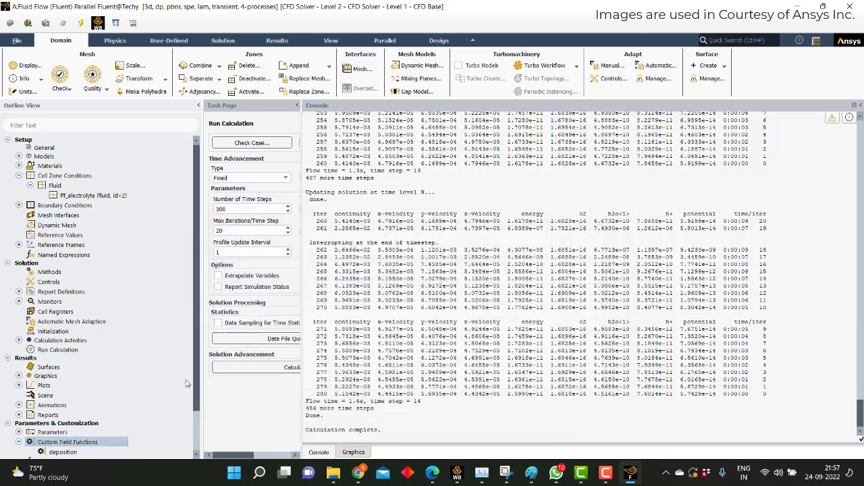
Compute and display the deposition contours of contour-1 on cathodewall.
{"action": "left_click", "coordinate": [19, 375]}
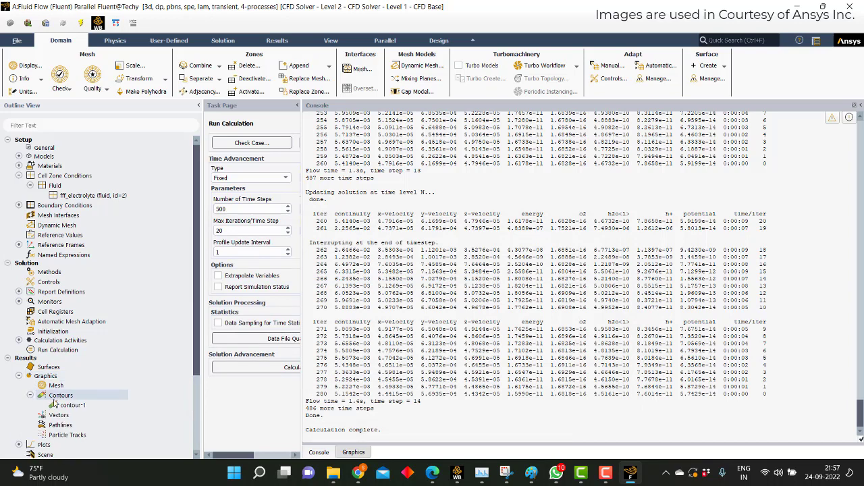
{"action": "left_click", "coordinate": [29, 395]}
{"action": "left_click", "coordinate": [71, 405]}
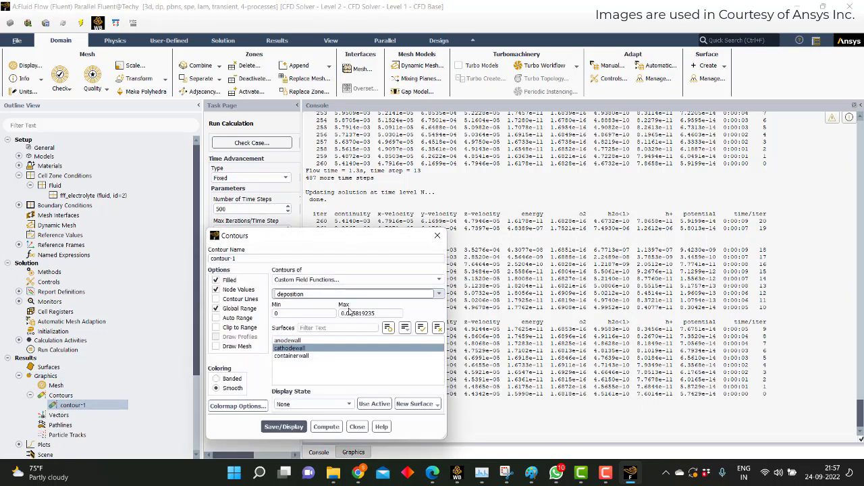
{"action": "left_click", "coordinate": [325, 426]}
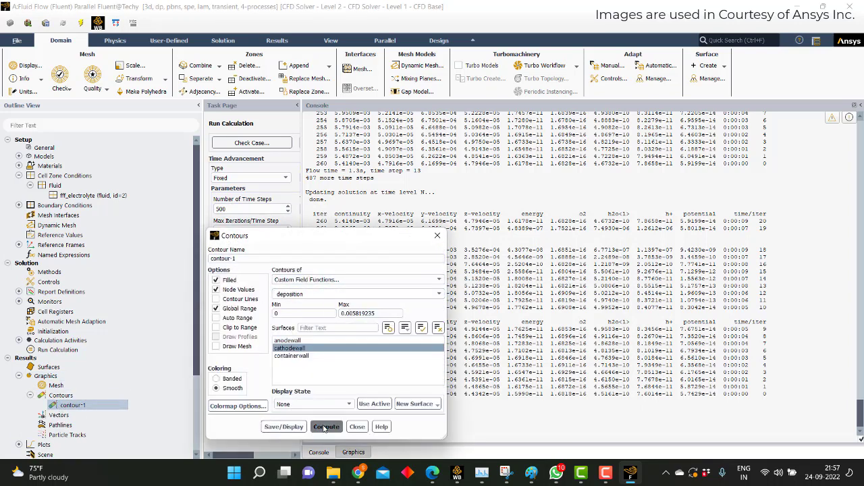
{"action": "left_click", "coordinate": [292, 430]}
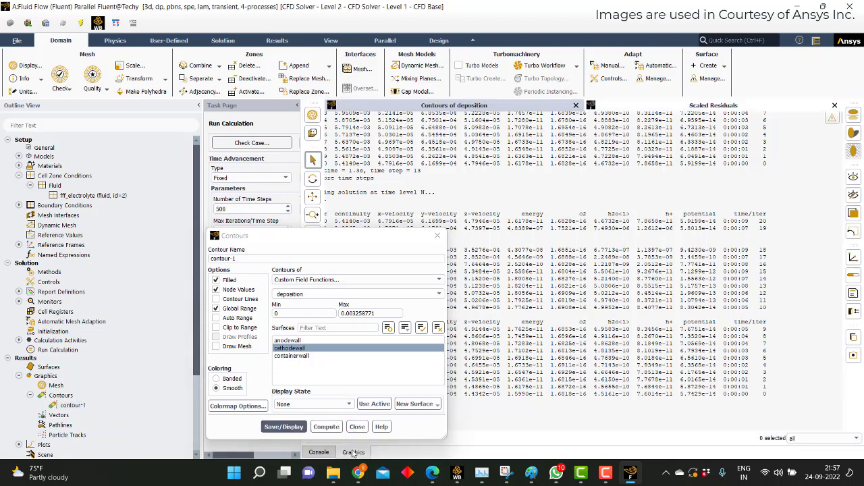
{"action": "left_click_drag", "start_coordinate": [567, 301], "coordinate": [433, 240]}
{"action": "left_click_drag", "start_coordinate": [378, 235], "coordinate": [227, 193]}
{"action": "left_click_drag", "start_coordinate": [585, 193], "coordinate": [582, 339]}
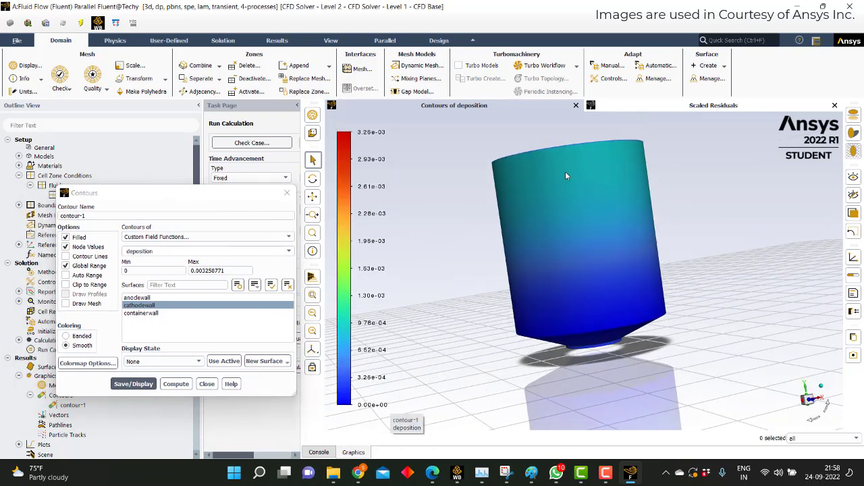
{"action": "mouse_move", "coordinate": [567, 174]}
{"action": "left_mouse_down"}
{"action": "mouse_move", "coordinate": [603, 228]}
{"action": "mouse_move", "coordinate": [611, 263]}
{"action": "mouse_move", "coordinate": [579, 179]}
{"action": "left_mouse_up"}
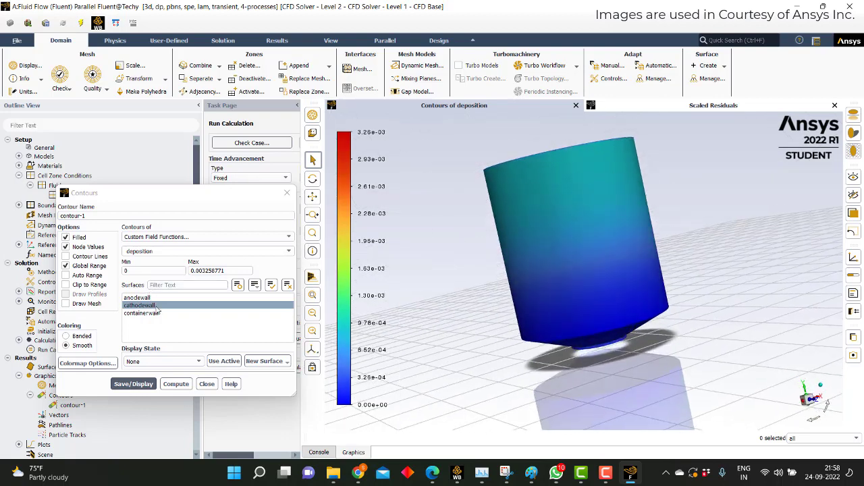
Add anodewall to the contour surfaces and display the deposition on both electrode walls, inspecting them from several angles.
{"action": "left_click", "coordinate": [137, 298], "text": "ctrl"}
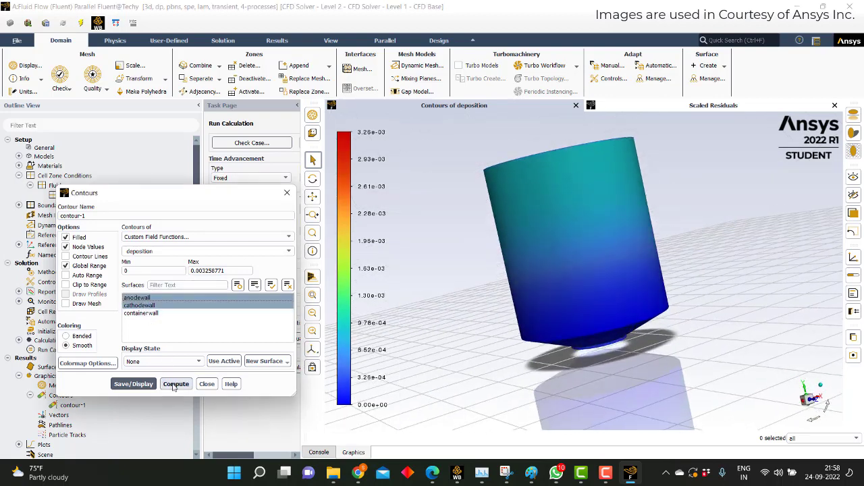
{"action": "left_click", "coordinate": [133, 384]}
{"action": "mouse_move", "coordinate": [553, 158]}
{"action": "left_mouse_down"}
{"action": "mouse_move", "coordinate": [594, 251]}
{"action": "mouse_move", "coordinate": [586, 278]}
{"action": "mouse_move", "coordinate": [560, 252]}
{"action": "mouse_move", "coordinate": [634, 273]}
{"action": "left_mouse_up"}
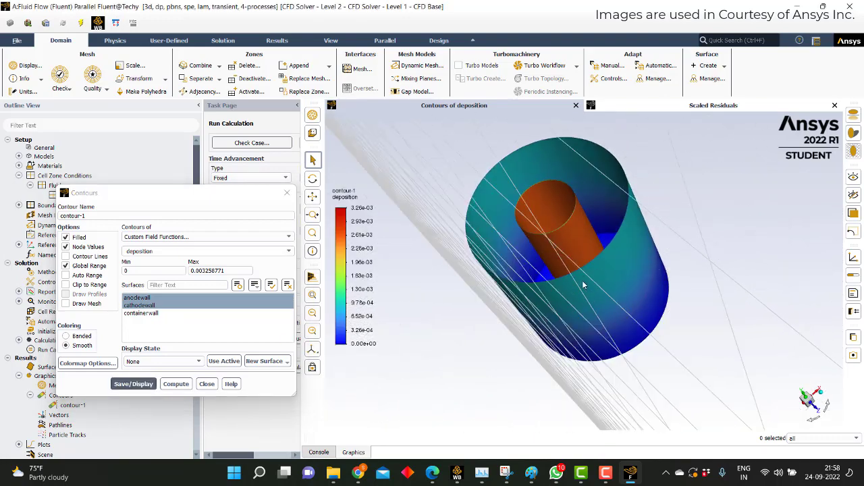
{"action": "left_click_drag", "start_coordinate": [583, 285], "coordinate": [509, 213]}
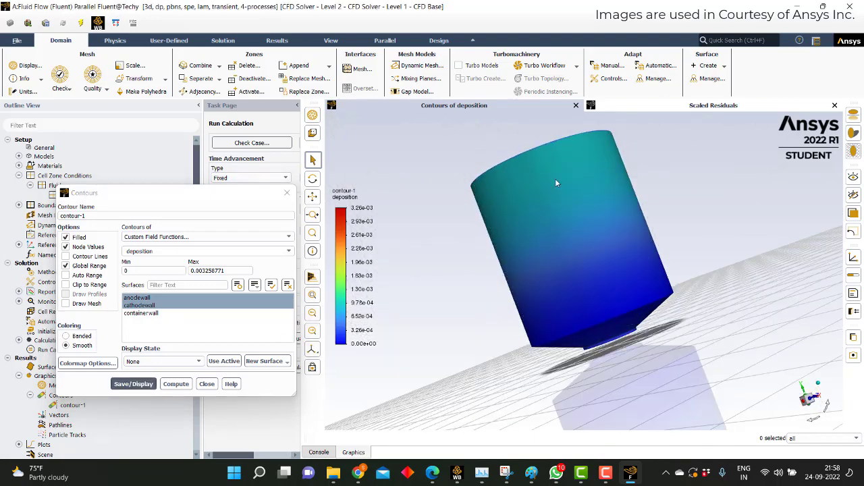
{"action": "left_click_drag", "start_coordinate": [560, 193], "coordinate": [585, 277]}
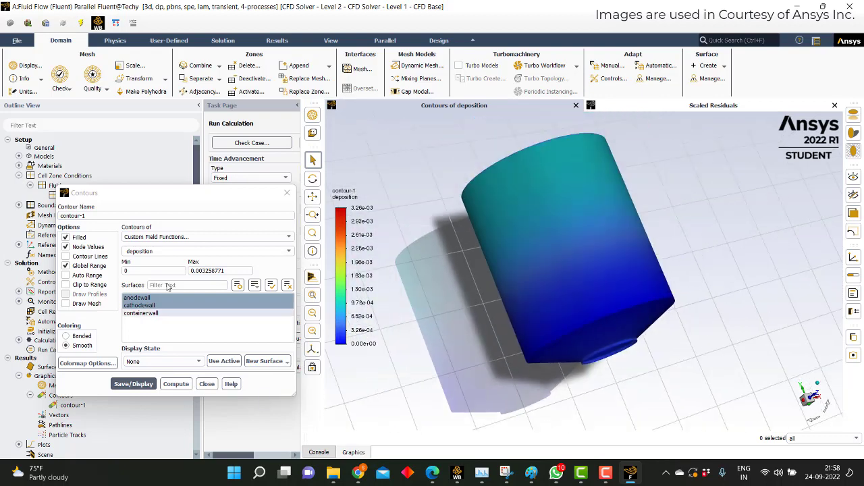
Display contours of Electric Current Magnitude from the Potential category on cathodewall only, after computing the range.
{"action": "left_click", "coordinate": [224, 237]}
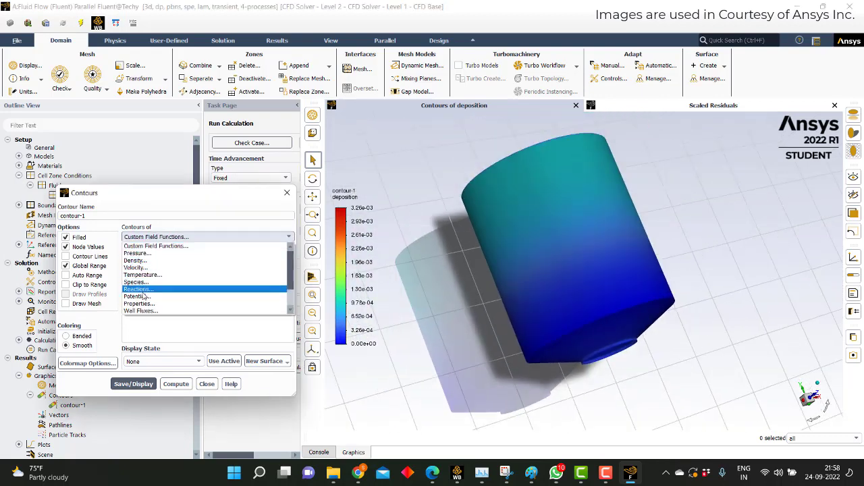
{"action": "left_click", "coordinate": [141, 296]}
{"action": "left_click", "coordinate": [290, 252]}
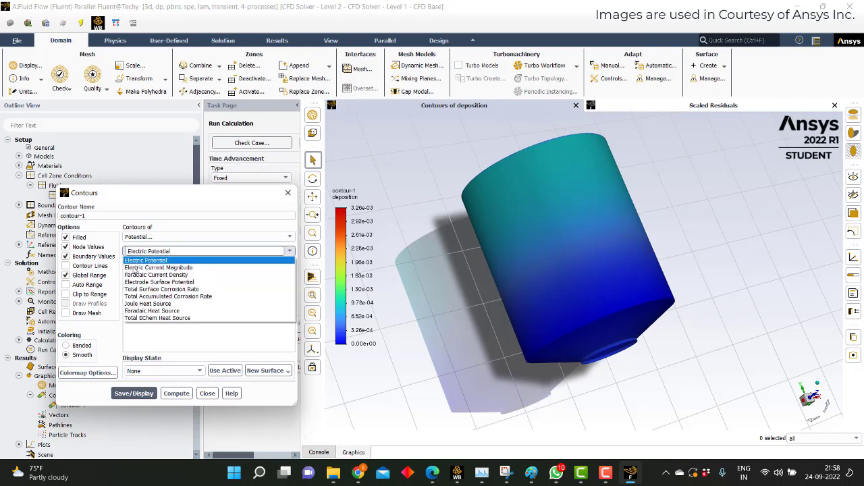
{"action": "left_click", "coordinate": [270, 268]}
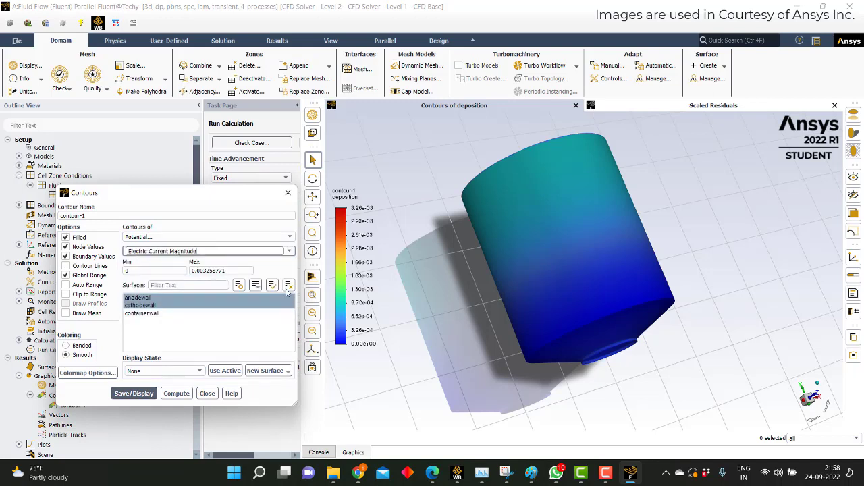
{"action": "left_click", "coordinate": [289, 284]}
{"action": "left_click", "coordinate": [139, 305]}
{"action": "left_click", "coordinate": [176, 393]}
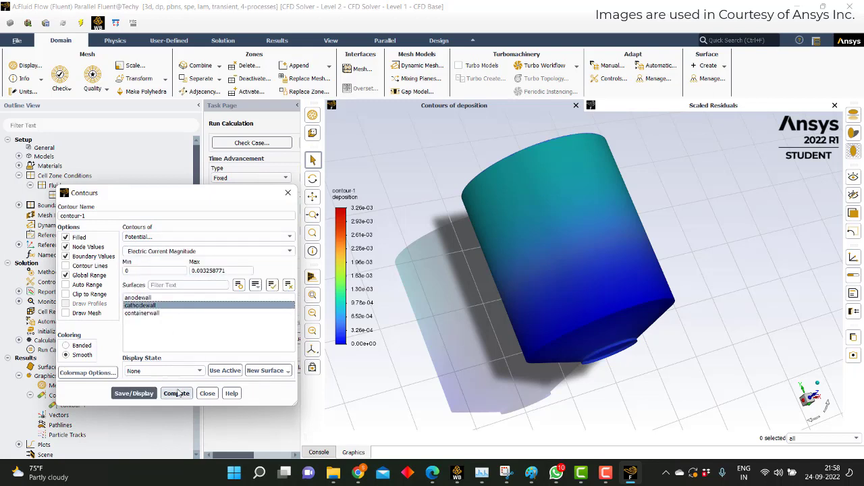
{"action": "left_click", "coordinate": [133, 392]}
{"action": "left_click_drag", "start_coordinate": [544, 226], "coordinate": [568, 223]}
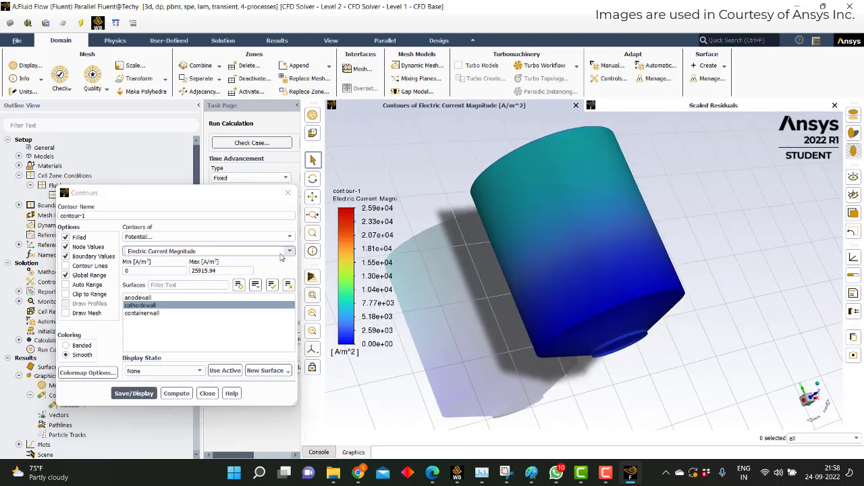
Display contours of Electrode Surface Potential on cathodewall.
{"action": "left_click", "coordinate": [289, 251]}
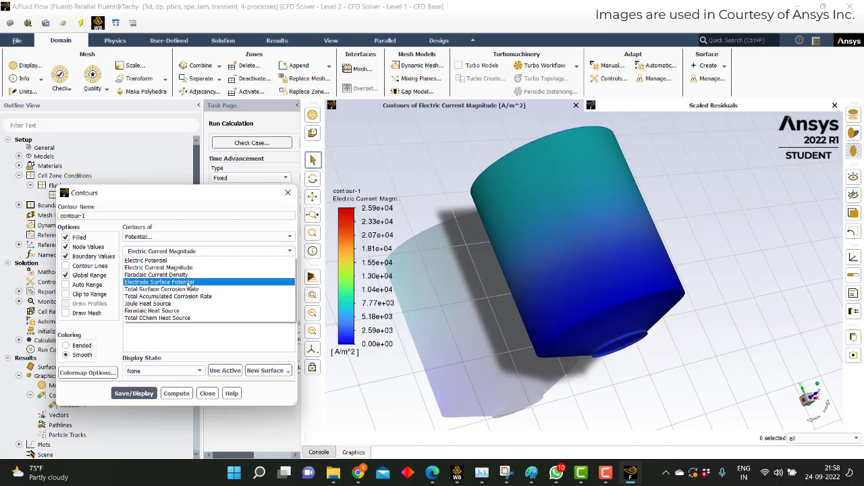
{"action": "left_click", "coordinate": [189, 282]}
{"action": "left_click", "coordinate": [139, 385]}
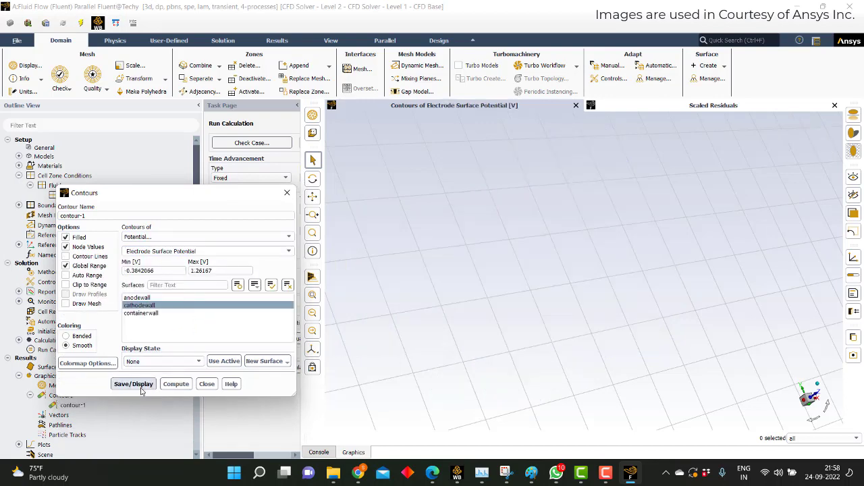
{"action": "left_click_drag", "start_coordinate": [621, 255], "coordinate": [570, 300]}
Compute the range of Faradaic Heat Source on cathodewall.
{"action": "left_click", "coordinate": [285, 254]}
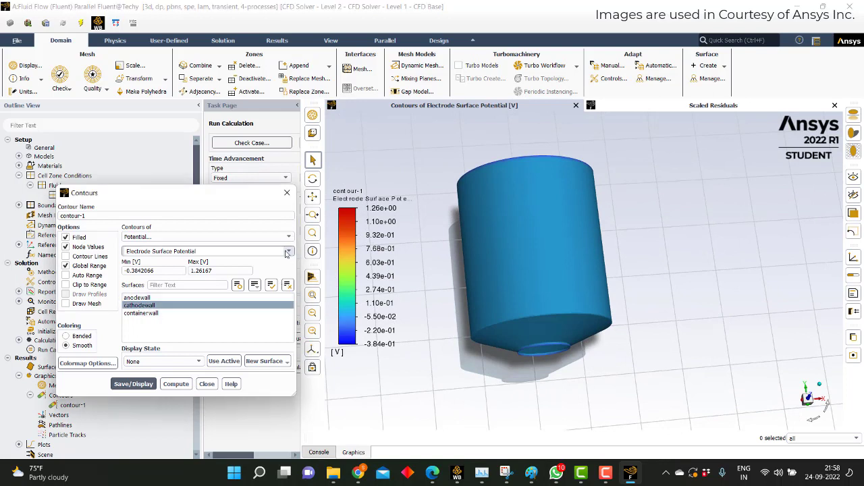
{"action": "left_click", "coordinate": [285, 251]}
{"action": "left_click", "coordinate": [184, 312]}
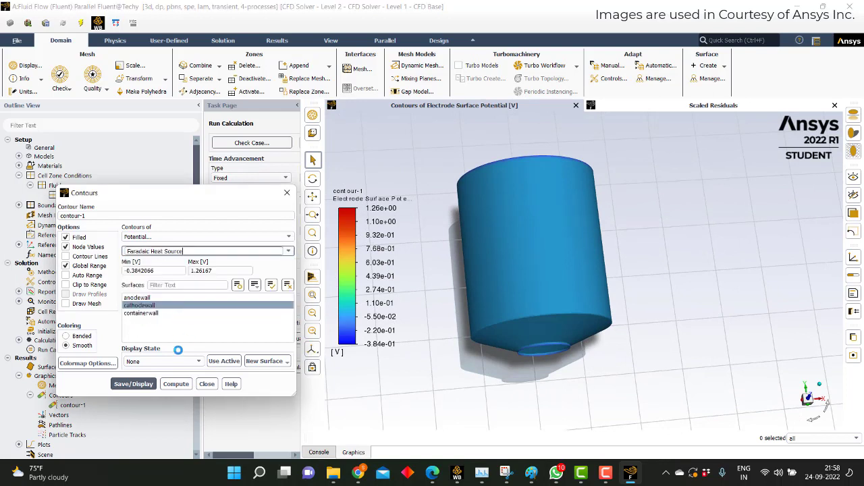
{"action": "left_click", "coordinate": [175, 384]}
Display the species contours of Mass fraction of o2 on cathodewall.
{"action": "left_click", "coordinate": [290, 251]}
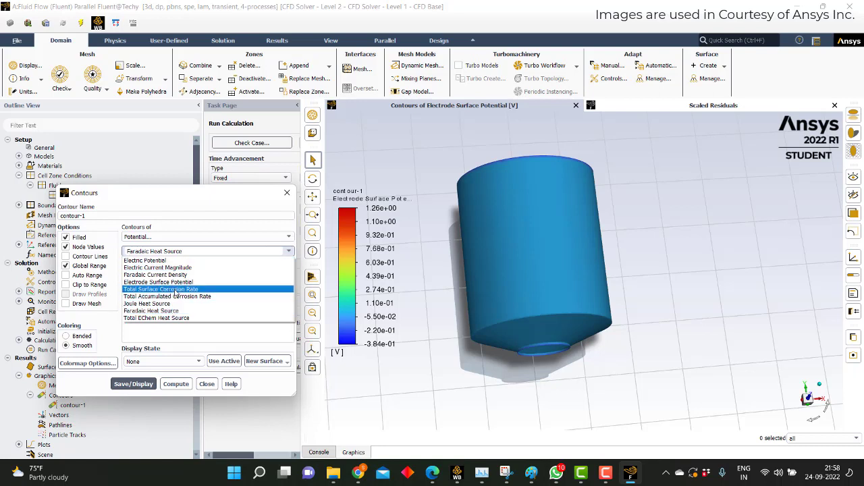
{"action": "left_click", "coordinate": [245, 237]}
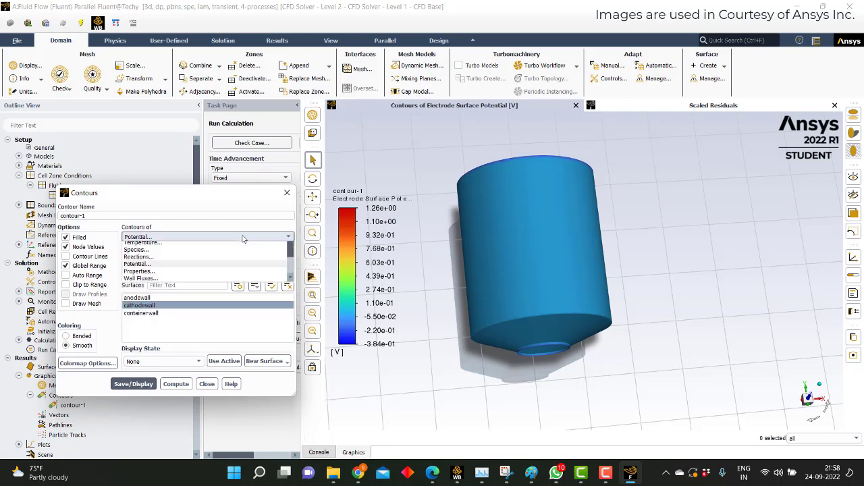
{"action": "left_click", "coordinate": [151, 284]}
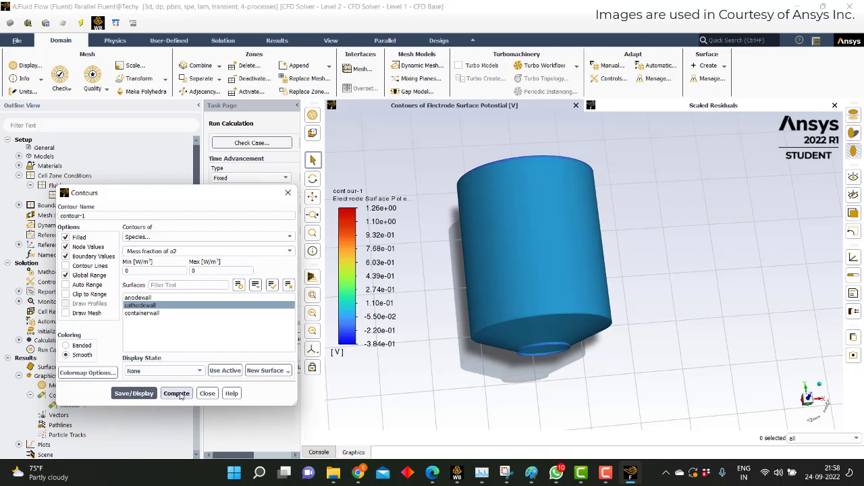
{"action": "left_click", "coordinate": [139, 394]}
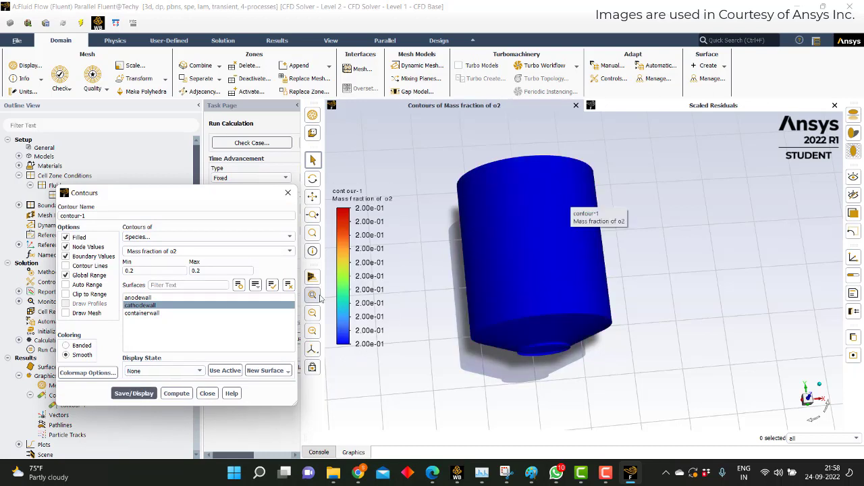
Create a YZ plane surface at X = -1.104e-07 m and compute the o2 mass fraction range on that plane only.
{"action": "left_click", "coordinate": [283, 370]}
{"action": "left_click", "coordinate": [269, 404]}
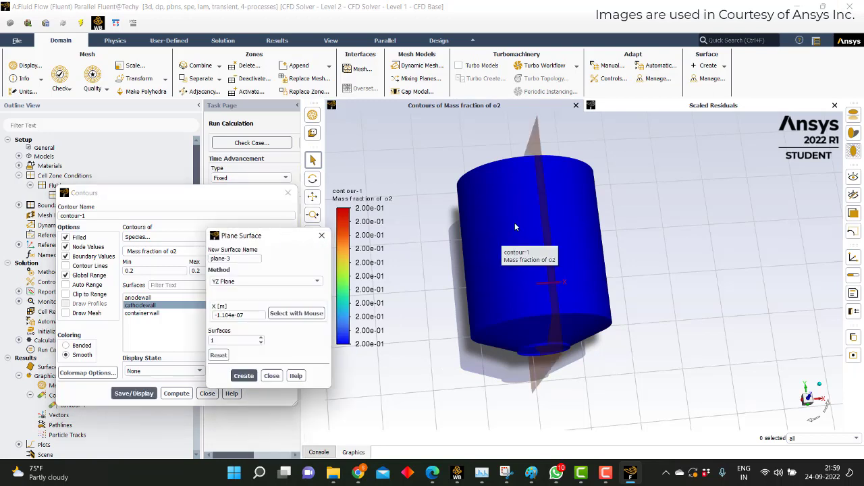
{"action": "left_click", "coordinate": [244, 377]}
{"action": "left_click", "coordinate": [271, 376]}
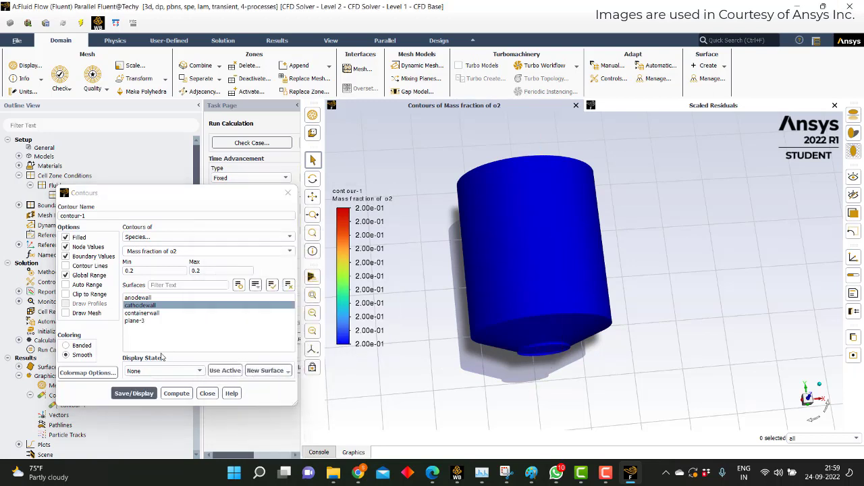
{"action": "left_click", "coordinate": [196, 321]}
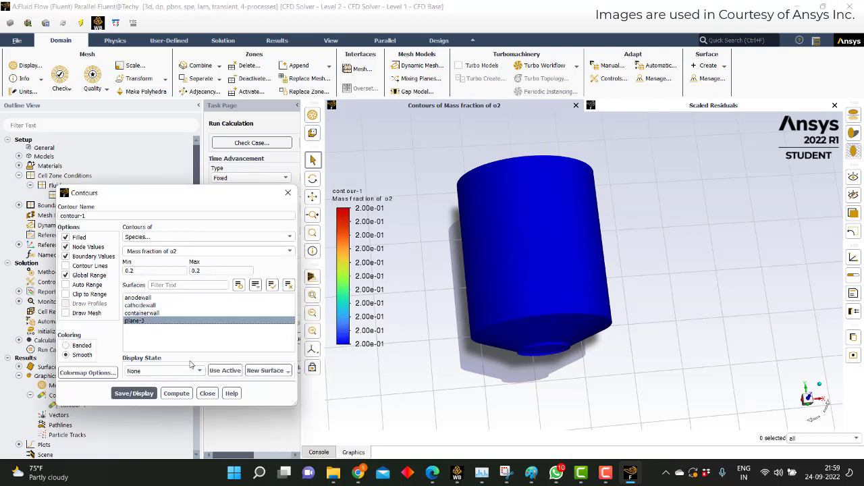
{"action": "left_click", "coordinate": [180, 393]}
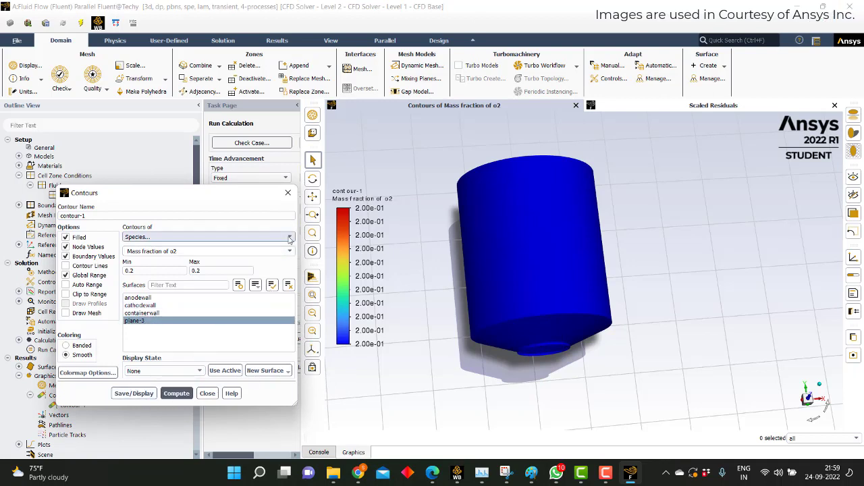
Compute the range of Mass fraction of h+ on plane-3 and display its contours.
{"action": "left_click", "coordinate": [290, 251]}
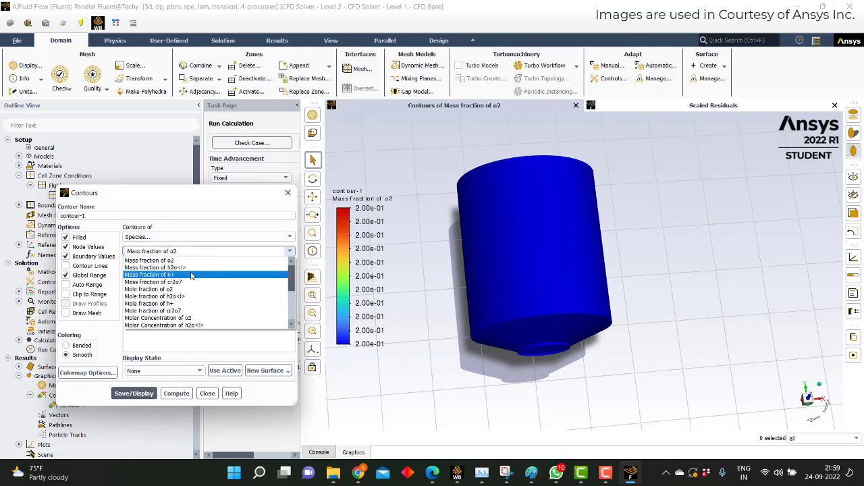
{"action": "left_click", "coordinate": [191, 276]}
{"action": "left_click", "coordinate": [176, 394]}
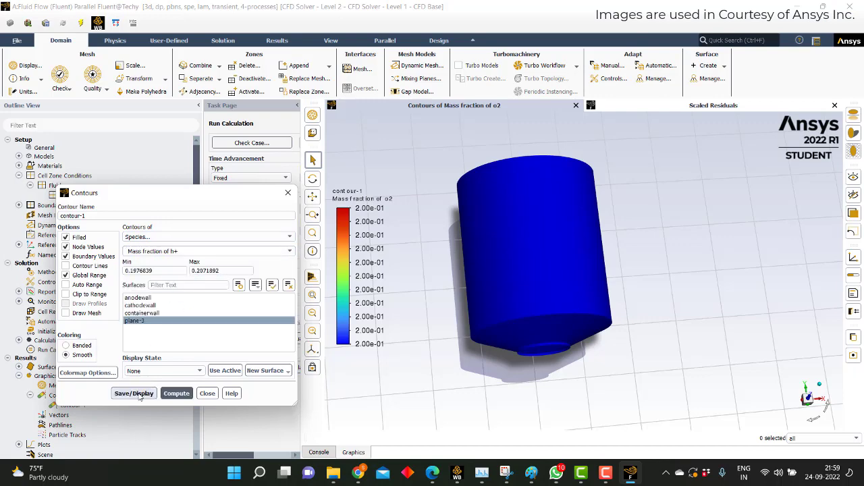
{"action": "left_click", "coordinate": [134, 394]}
{"action": "left_click_drag", "start_coordinate": [742, 230], "coordinate": [451, 252]}
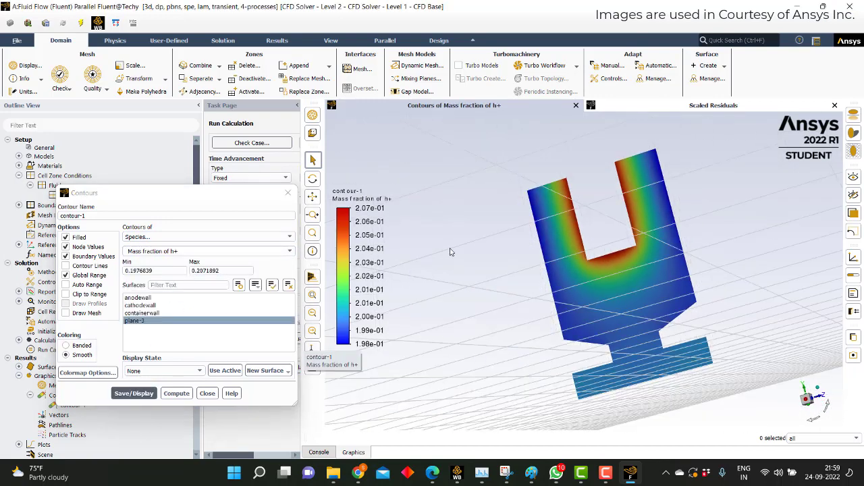
Display the species contours of Mole fraction of h2o<l> on plane-3.
{"action": "left_click", "coordinate": [282, 251]}
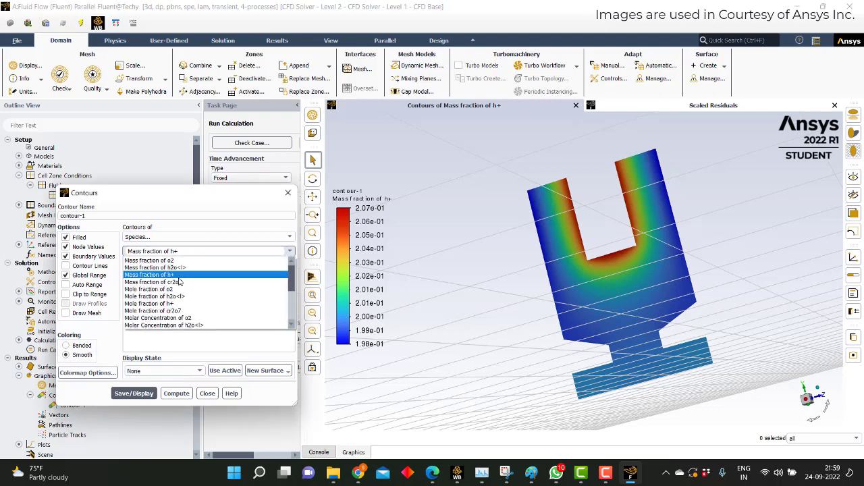
{"action": "left_click", "coordinate": [174, 297]}
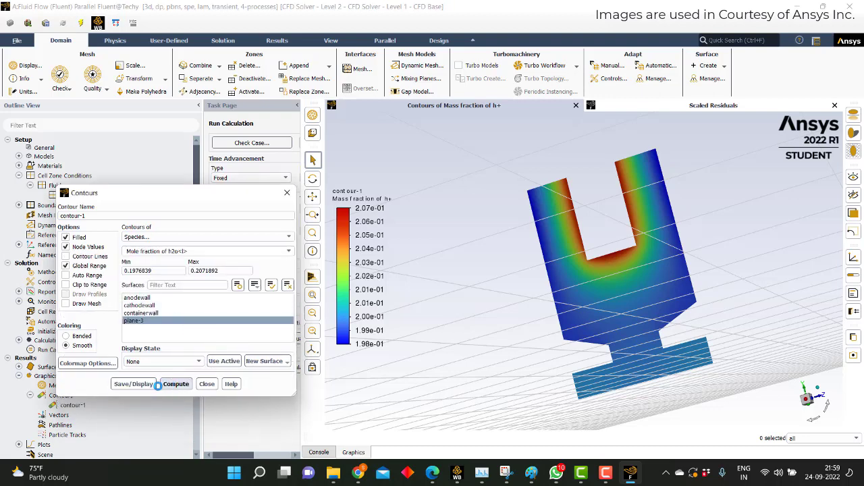
{"action": "left_click", "coordinate": [133, 383]}
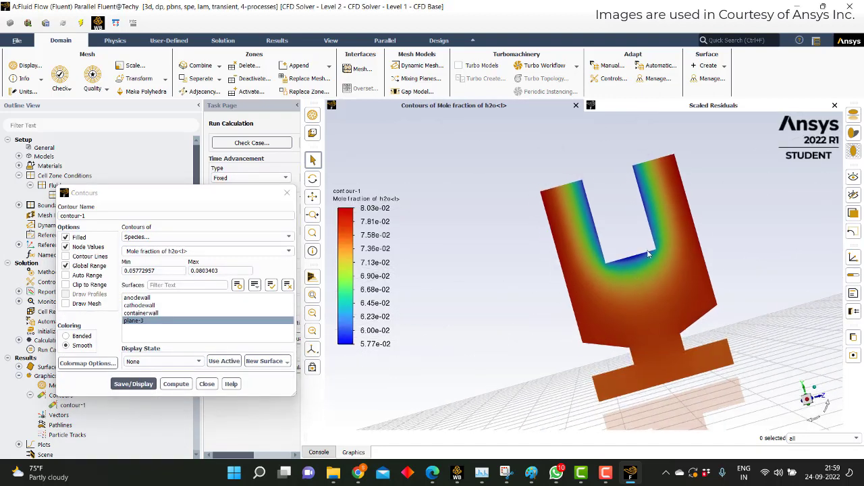
{"action": "left_click_drag", "start_coordinate": [648, 254], "coordinate": [614, 273]}
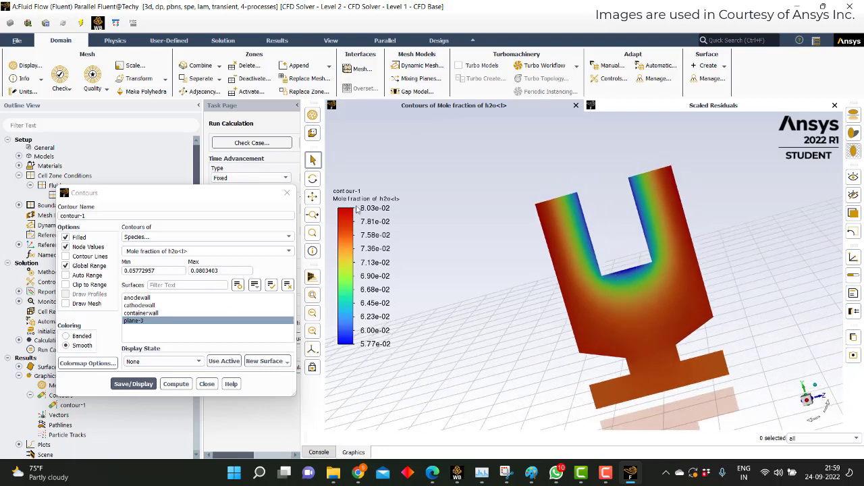
Display the species contours of Mole fraction of cr2o7 on plane-3.
{"action": "left_click", "coordinate": [287, 253]}
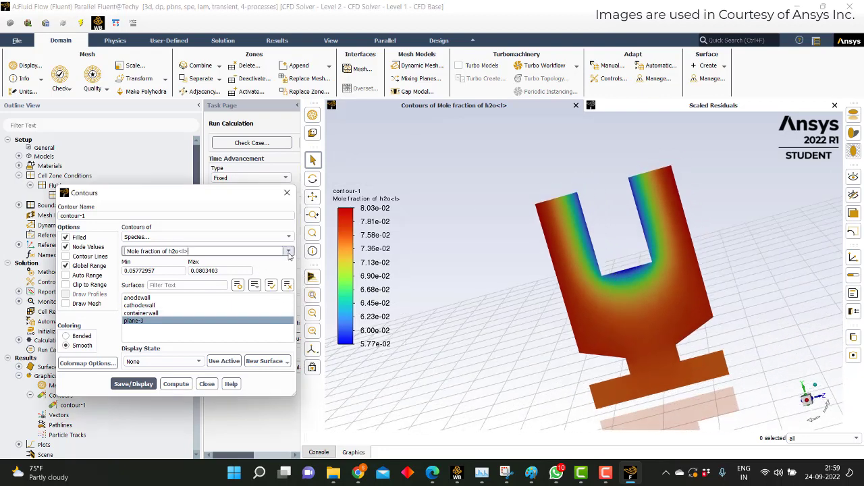
{"action": "left_click", "coordinate": [177, 311]}
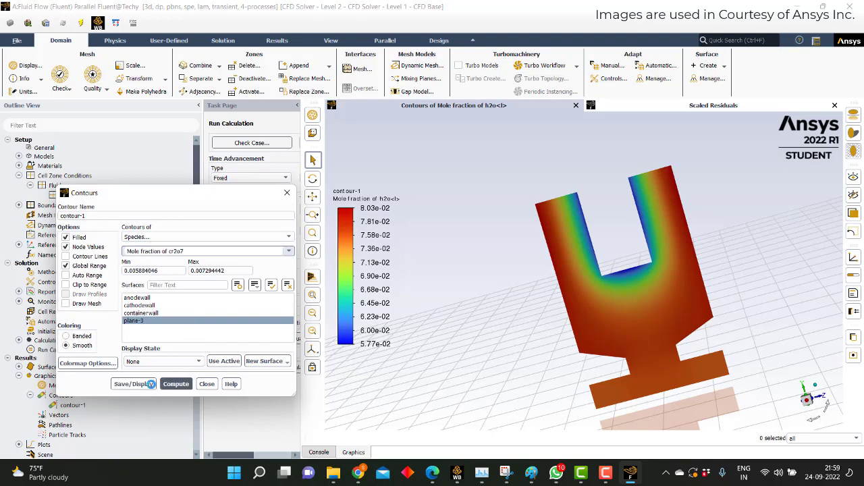
{"action": "left_click", "coordinate": [133, 384]}
{"action": "left_click_drag", "start_coordinate": [551, 176], "coordinate": [583, 253]}
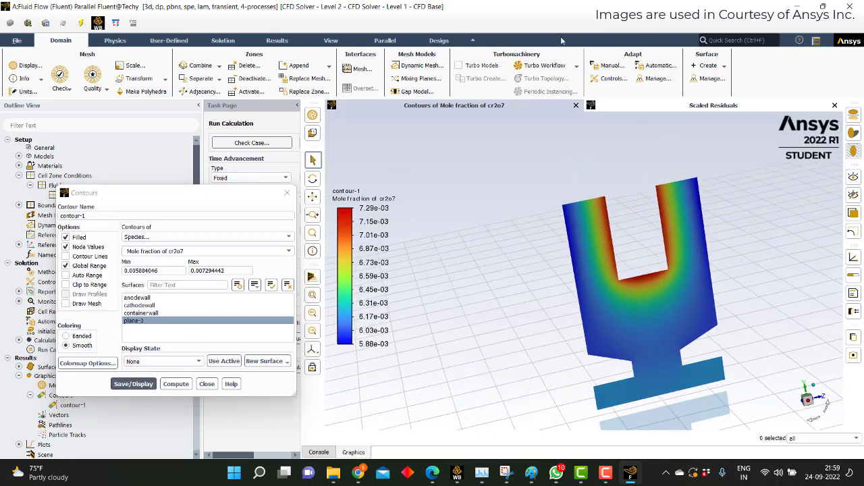
Switch the contour variable to Static Pressure and display it on plane-3.
{"action": "left_click", "coordinate": [293, 251]}
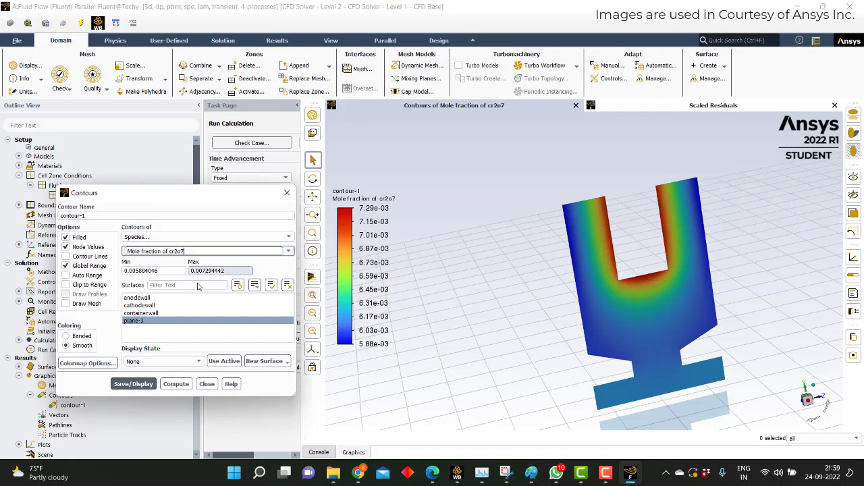
{"action": "left_click", "coordinate": [280, 236]}
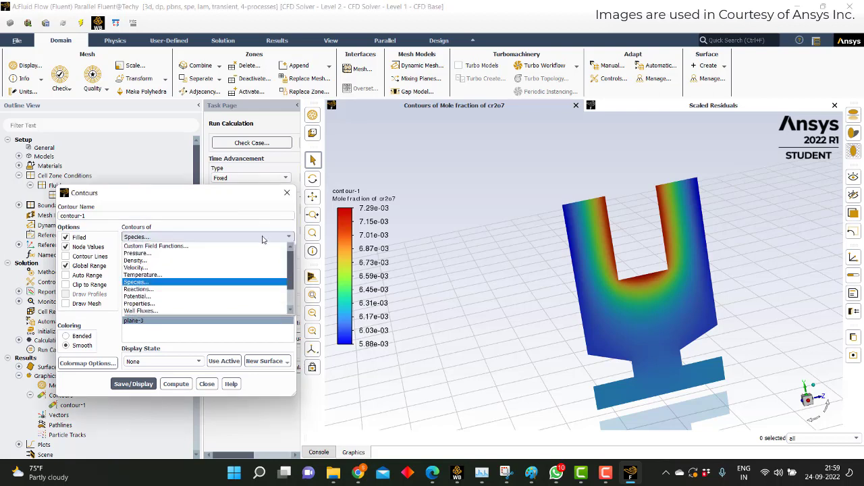
{"action": "left_click", "coordinate": [154, 254]}
{"action": "left_click", "coordinate": [134, 393]}
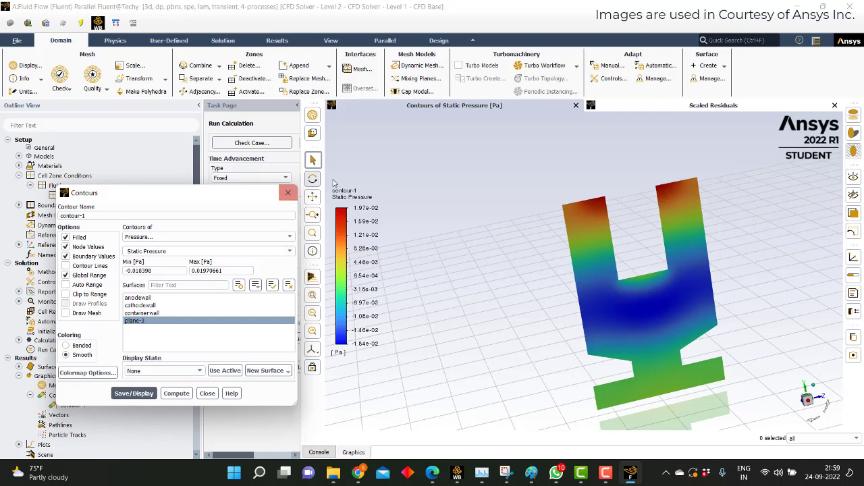
{"action": "left_click", "coordinate": [273, 251]}
{"action": "left_click", "coordinate": [256, 236]}
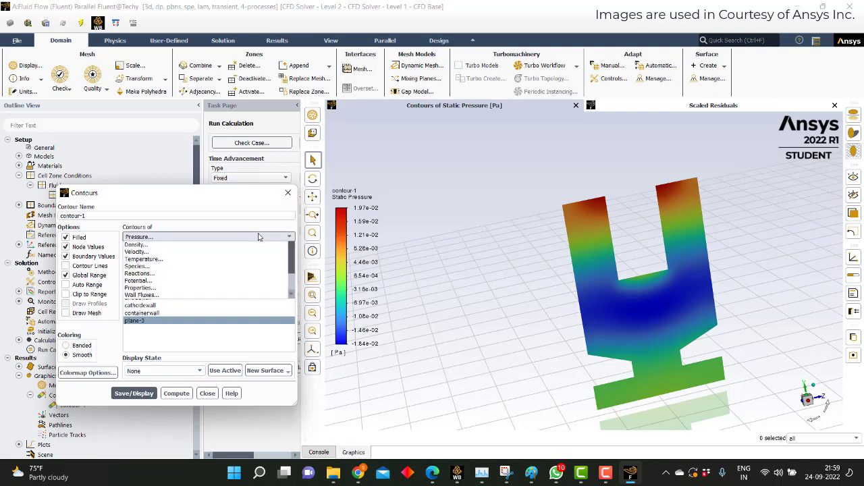
{"action": "left_click", "coordinate": [139, 289]}
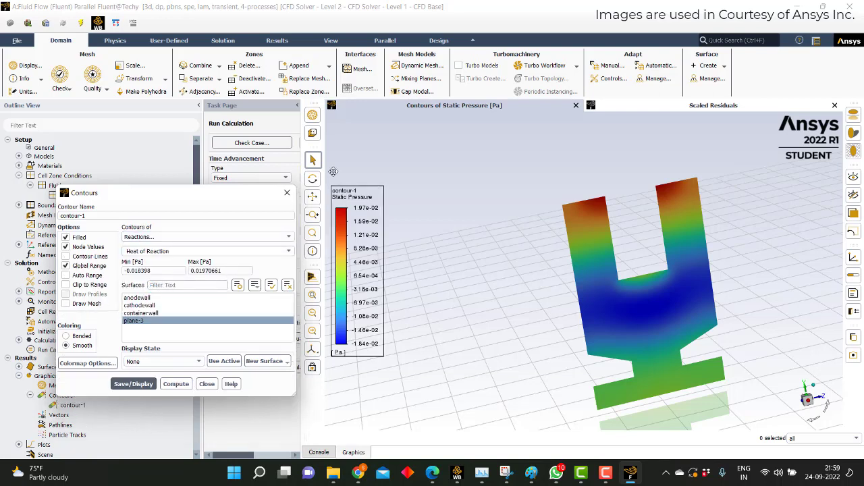
Compute the range of Electric Potential on plane-3 and display its contours face-on to the YZ plane.
{"action": "left_click", "coordinate": [292, 238]}
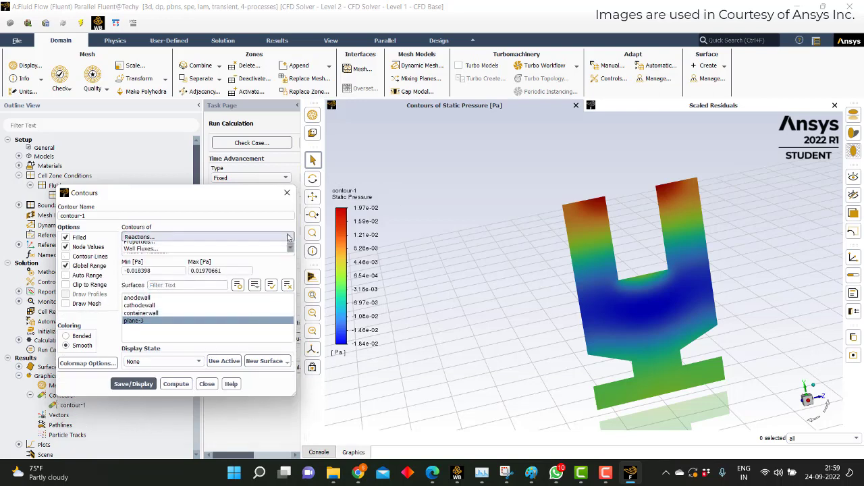
{"action": "left_click", "coordinate": [153, 295]}
{"action": "left_click", "coordinate": [175, 393]}
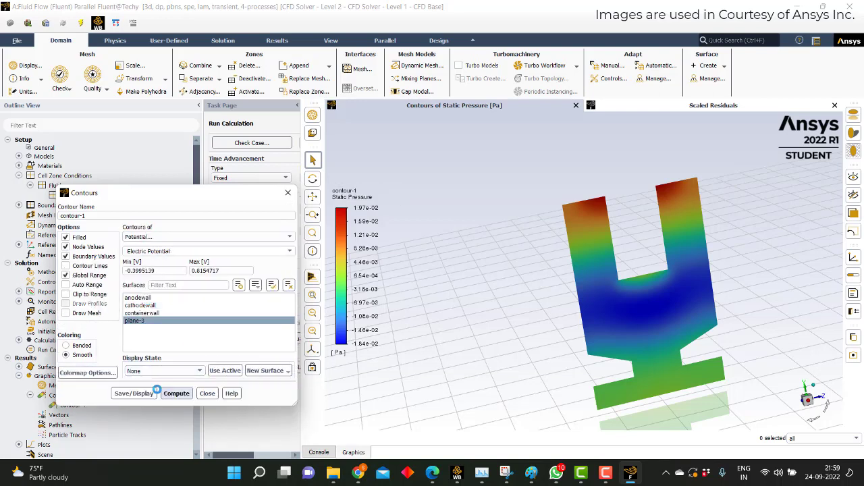
{"action": "left_click", "coordinate": [133, 393]}
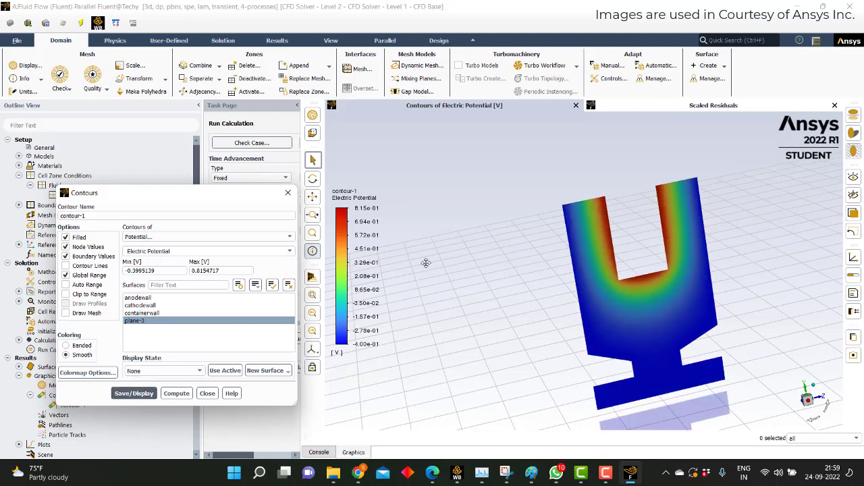
{"action": "left_click_drag", "start_coordinate": [473, 266], "coordinate": [454, 248]}
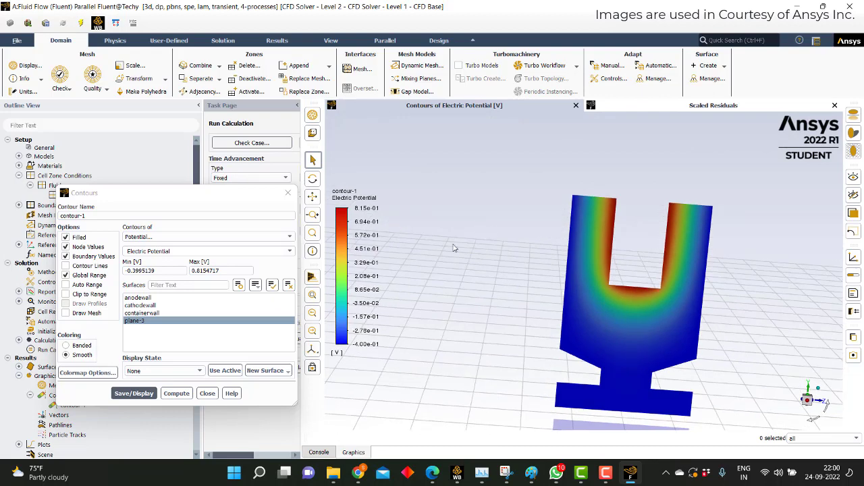
{"action": "left_click", "coordinate": [806, 402]}
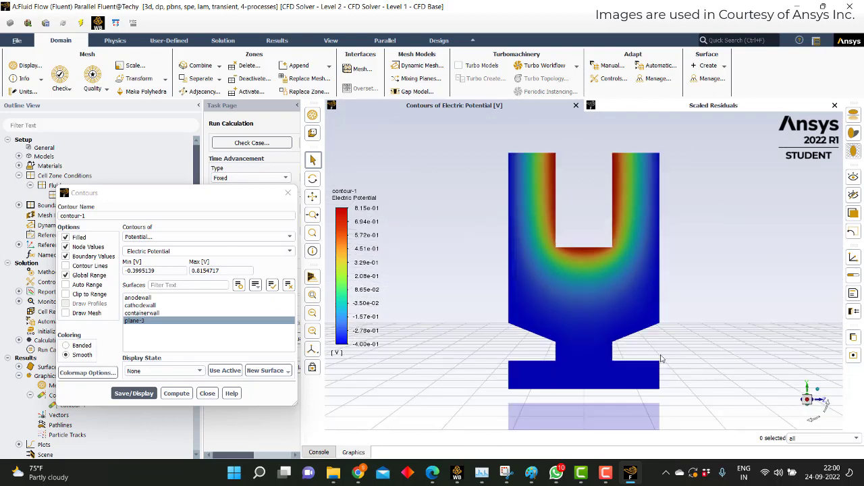
{"action": "left_click_drag", "start_coordinate": [647, 312], "coordinate": [666, 312]}
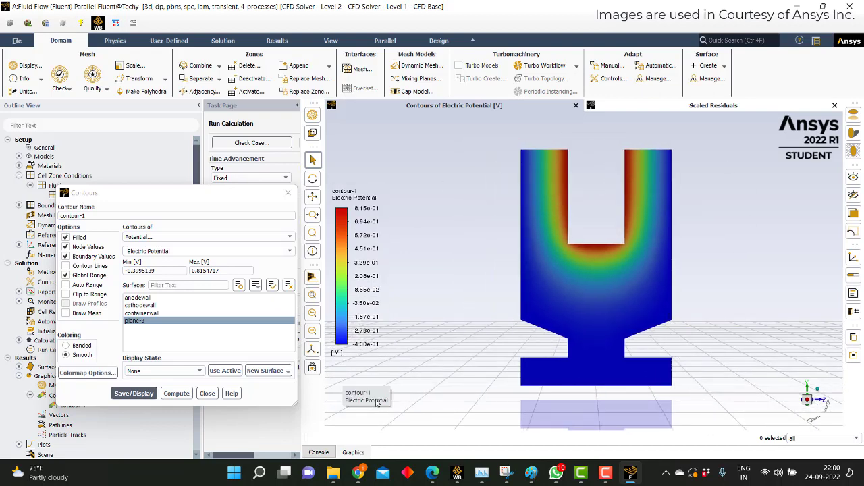